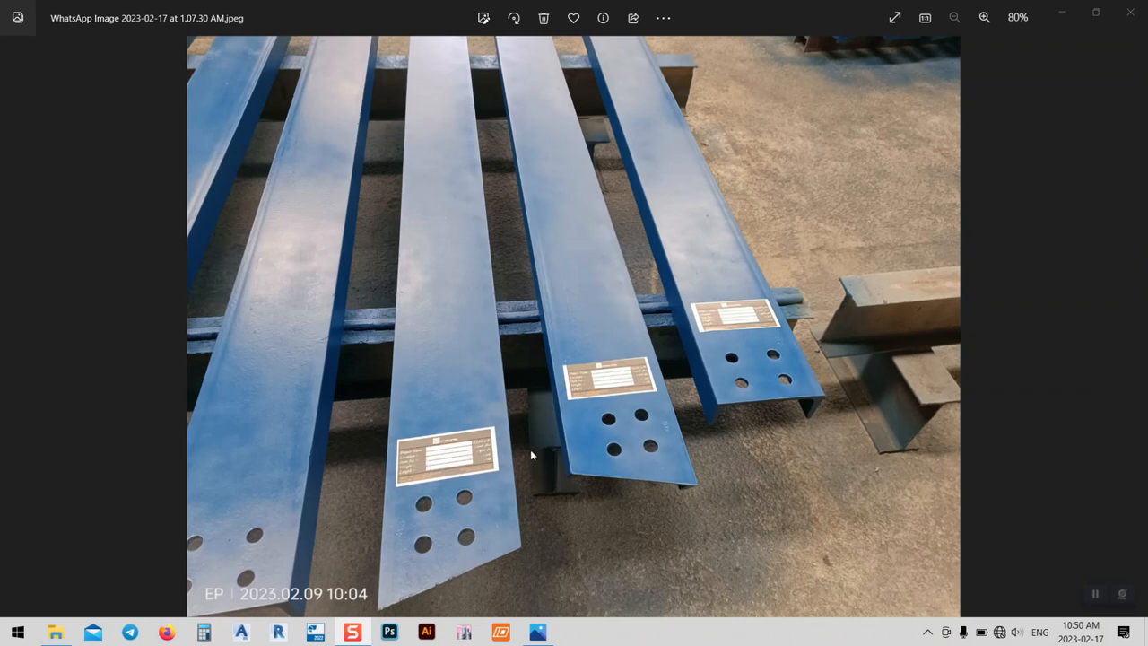
# Step: Examine the labels in the painted beam, rebar bundle and structural steel tag photos, and close the image viewer
pyautogui.scroll(5, 404, 478)
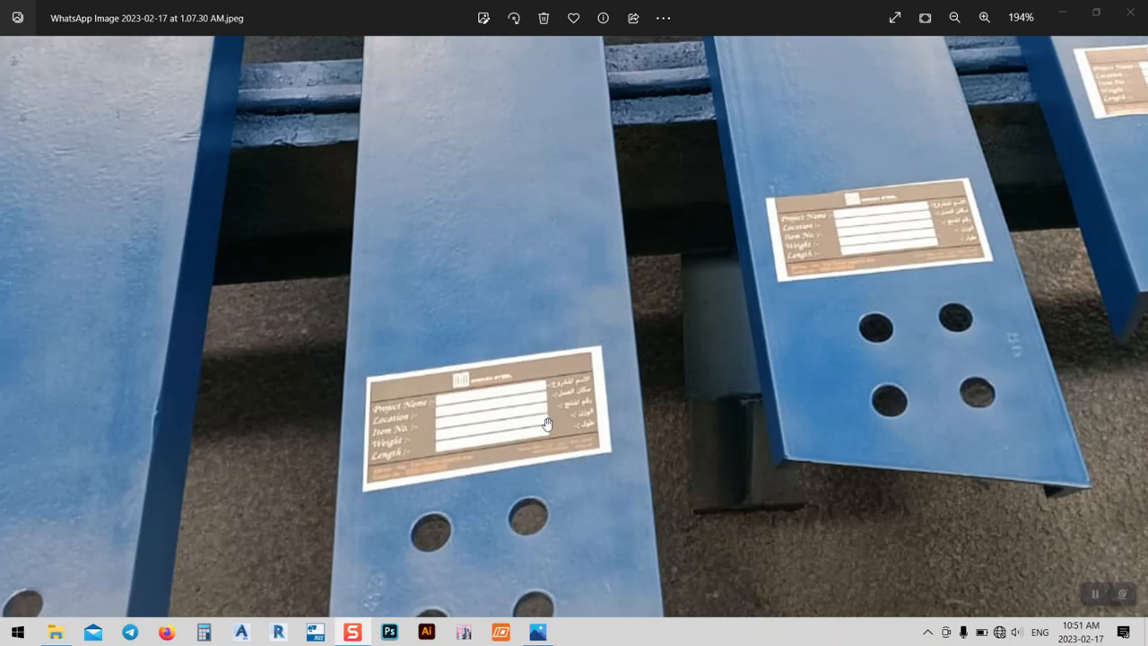
pyautogui.scroll(-1, 588, 359)
pyautogui.scroll(-5, 501, 386)
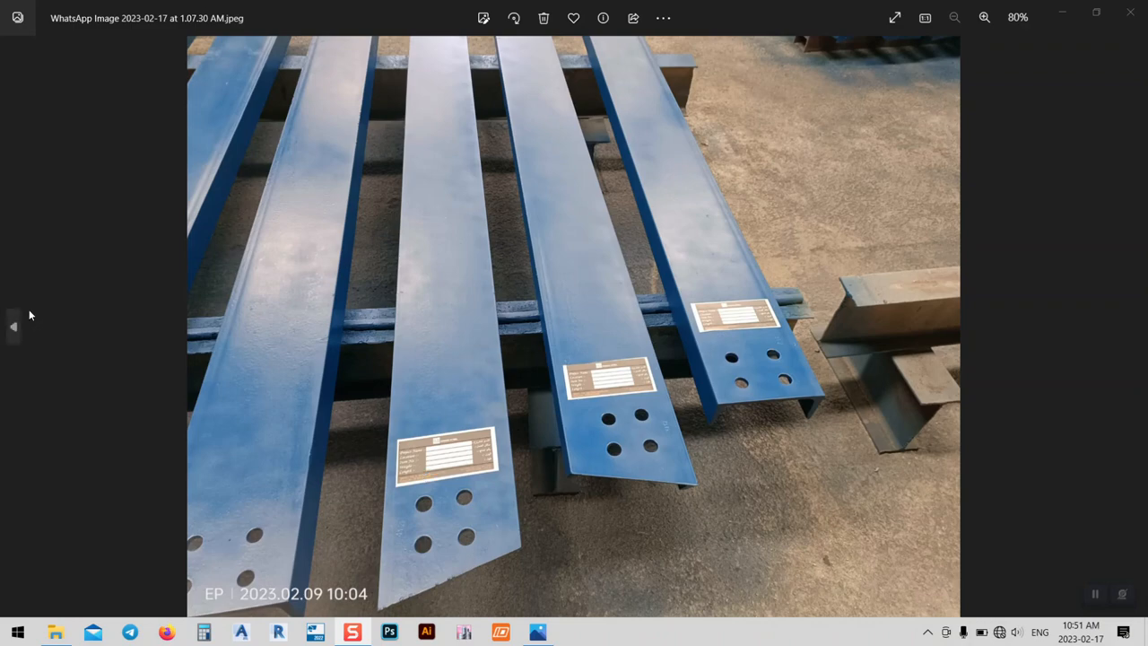
pyautogui.click(11, 334)
pyautogui.click(11, 334)
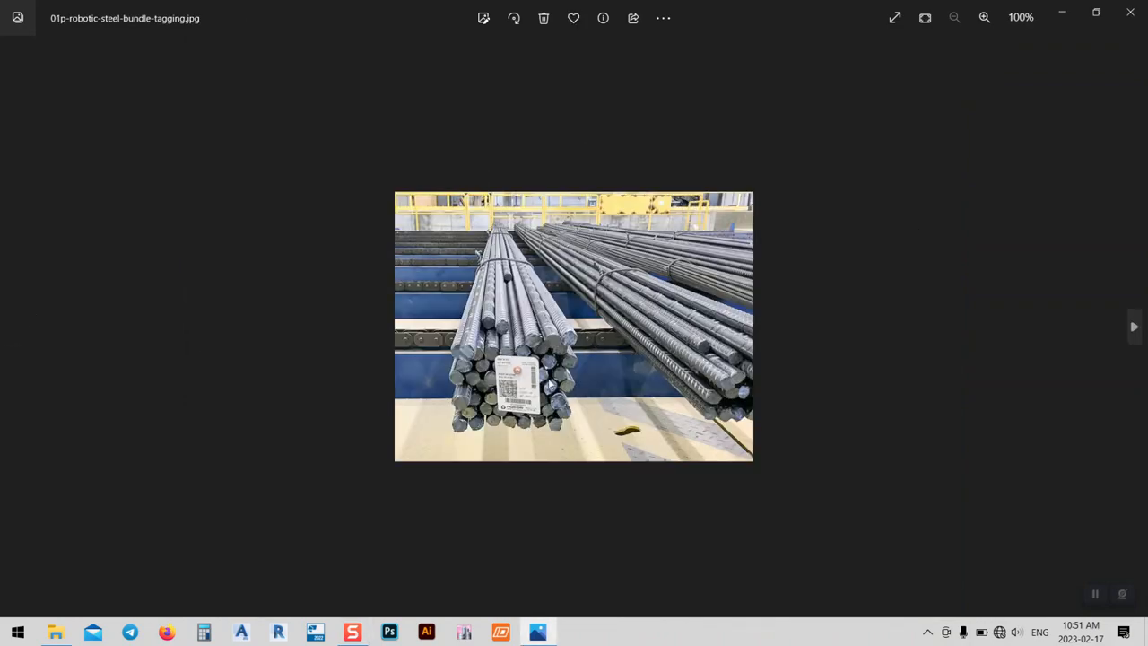
pyautogui.scroll(3, 484, 411)
pyautogui.scroll(2, 484, 411)
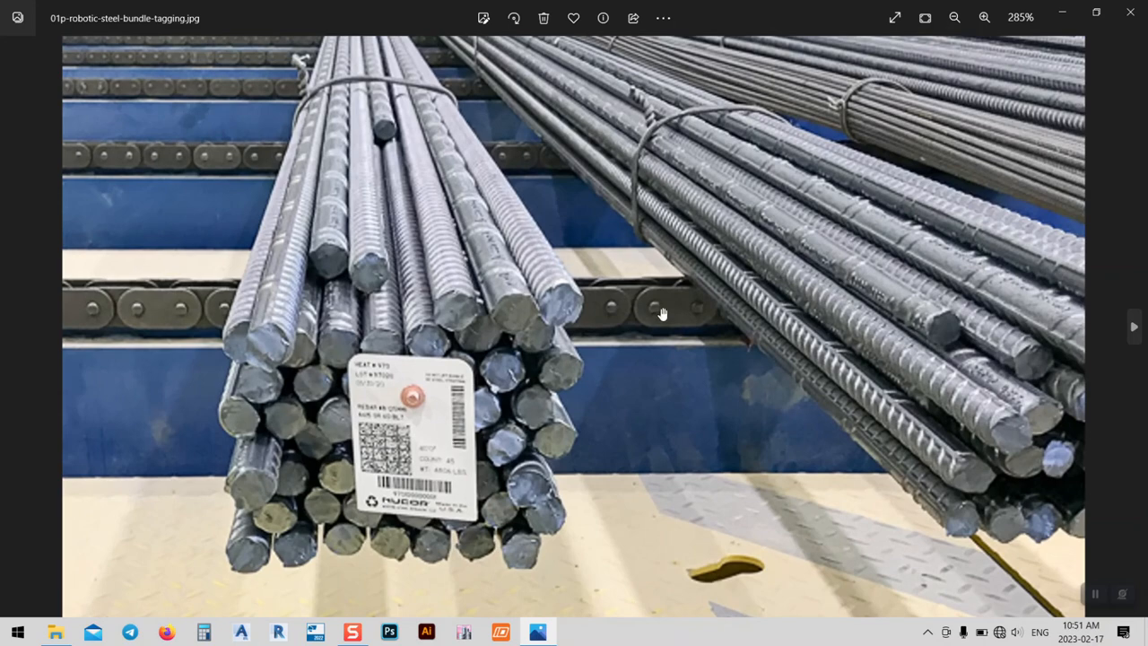
pyautogui.scroll(-4, 266, 378)
pyautogui.scroll(-1, 267, 377)
pyautogui.click(9, 330)
pyautogui.scroll(-3, 485, 346)
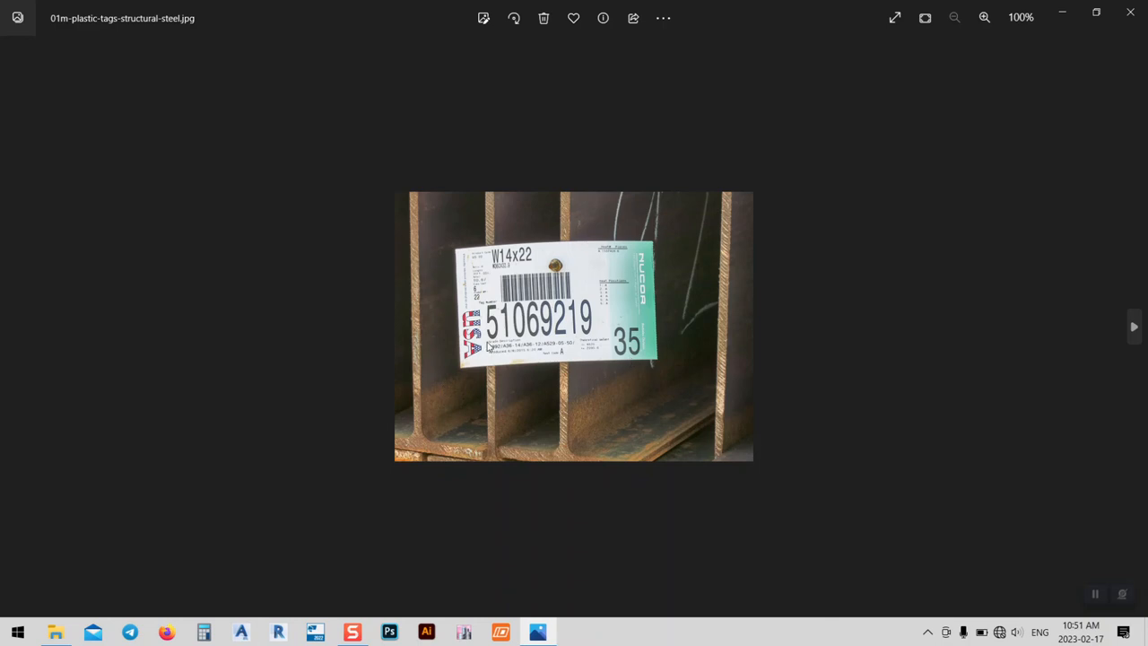
pyautogui.click(1128, 25)
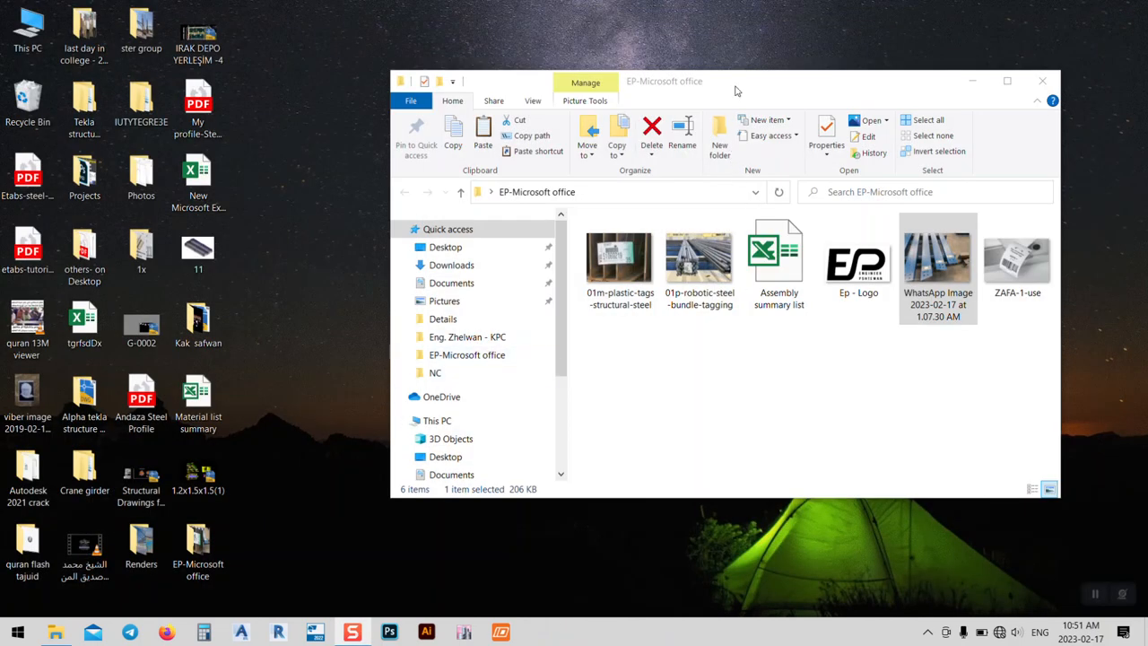
# Step: Open the Assembly summary list workbook from the EP-Microsoft office folder and look through its rows
pyautogui.moveTo(810, 47); pyautogui.dragTo(561, 63)
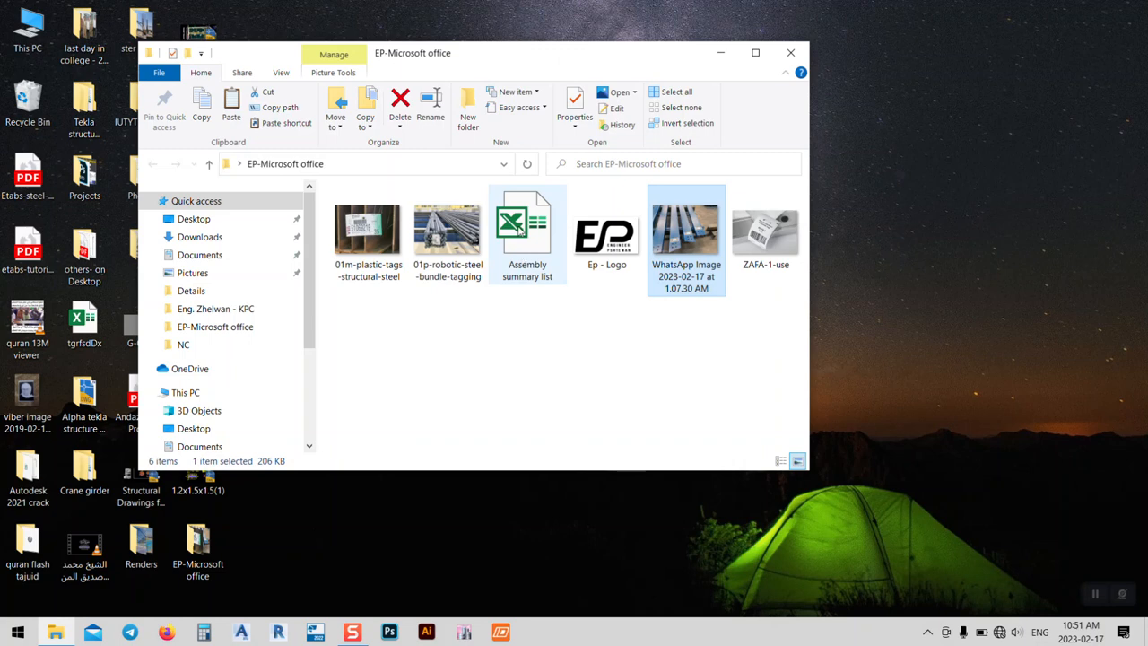
pyautogui.click(550, 232)
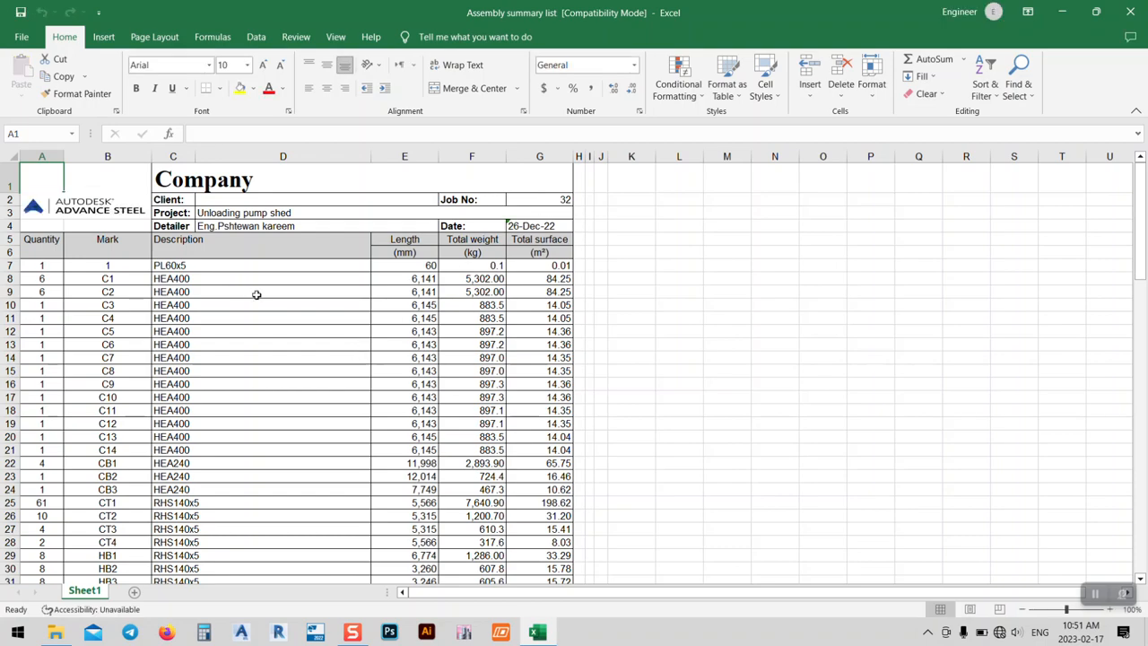
pyautogui.scroll(-4, 339, 398)
pyautogui.scroll(-19, 339, 398)
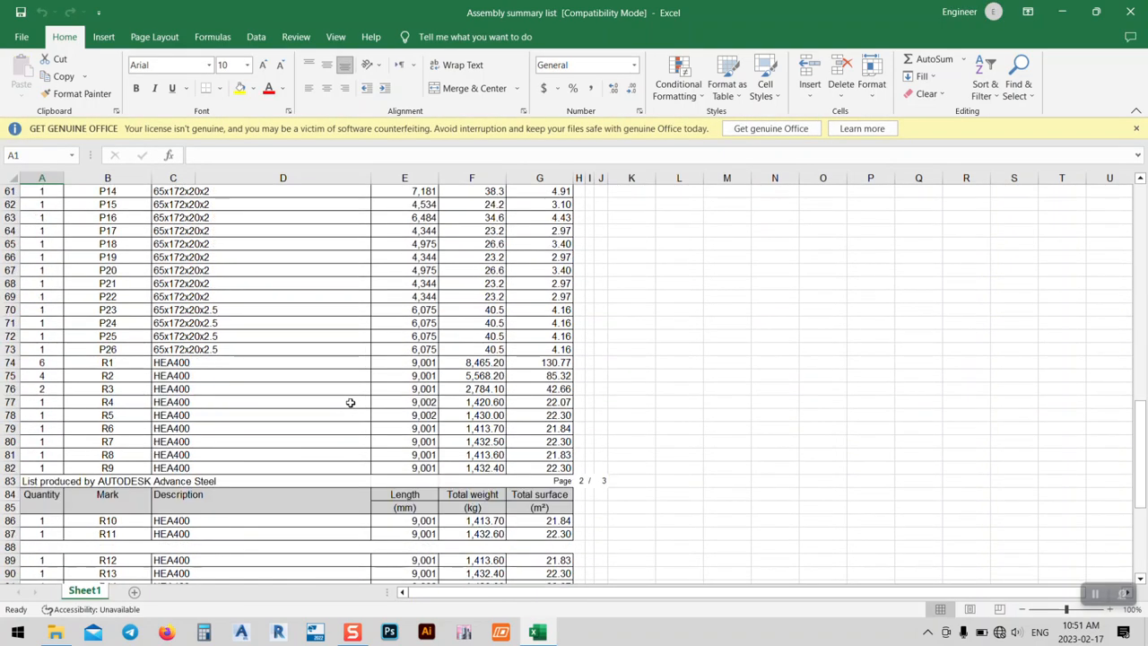
pyautogui.scroll(-3, 360, 461)
pyautogui.scroll(14, 398, 424)
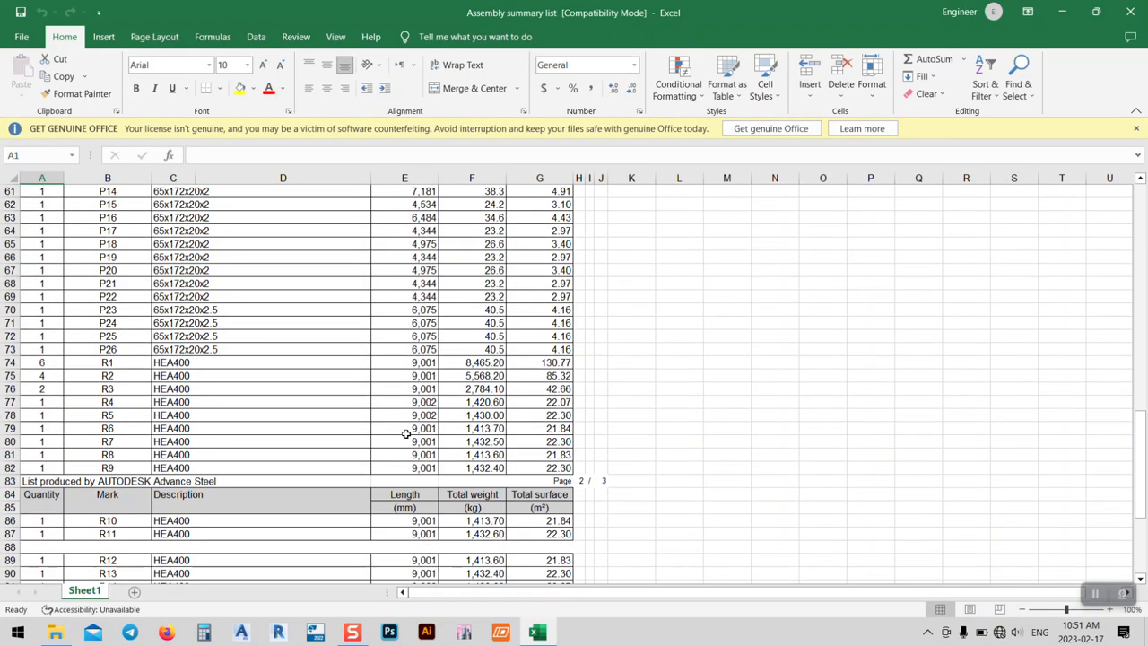
pyautogui.scroll(12, 243, 402)
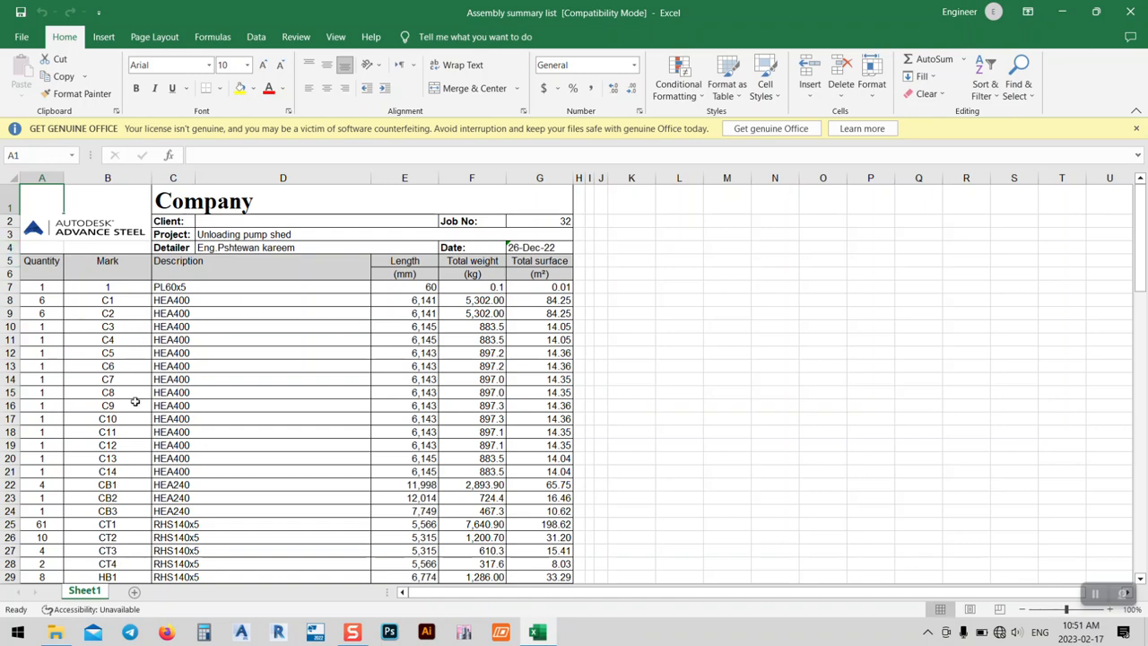
# Step: Delete rows 1 to 4 holding the company, client and project header above the table
pyautogui.moveTo(7, 247); pyautogui.dragTo(9, 202)
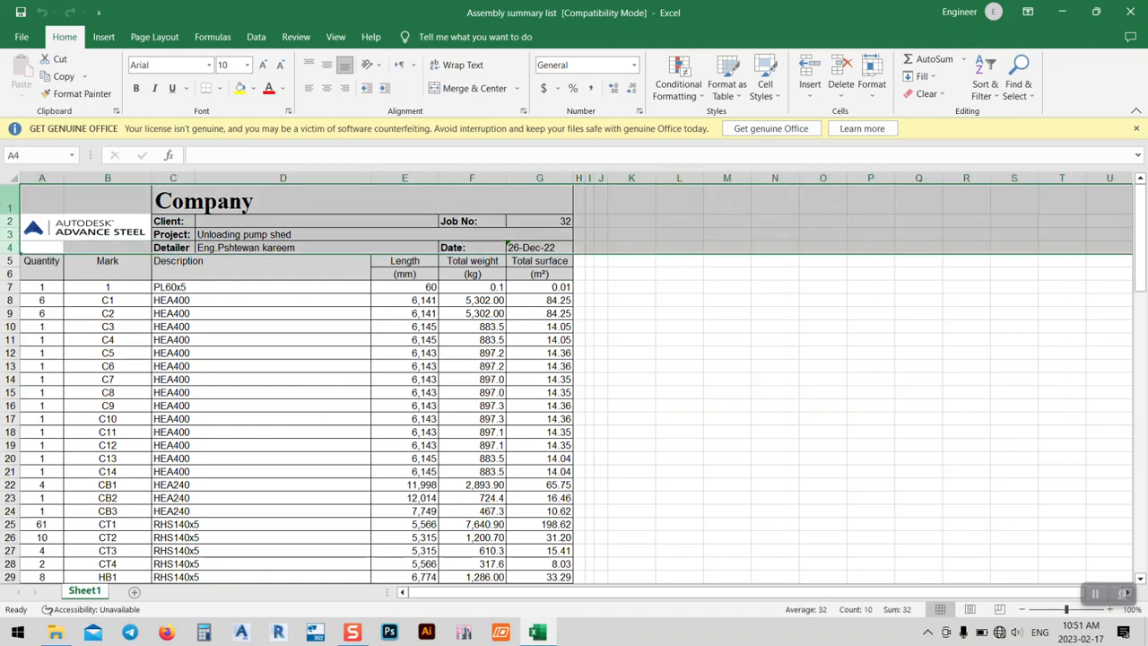
pyautogui.rightClick(10, 208)
pyautogui.click(38, 353)
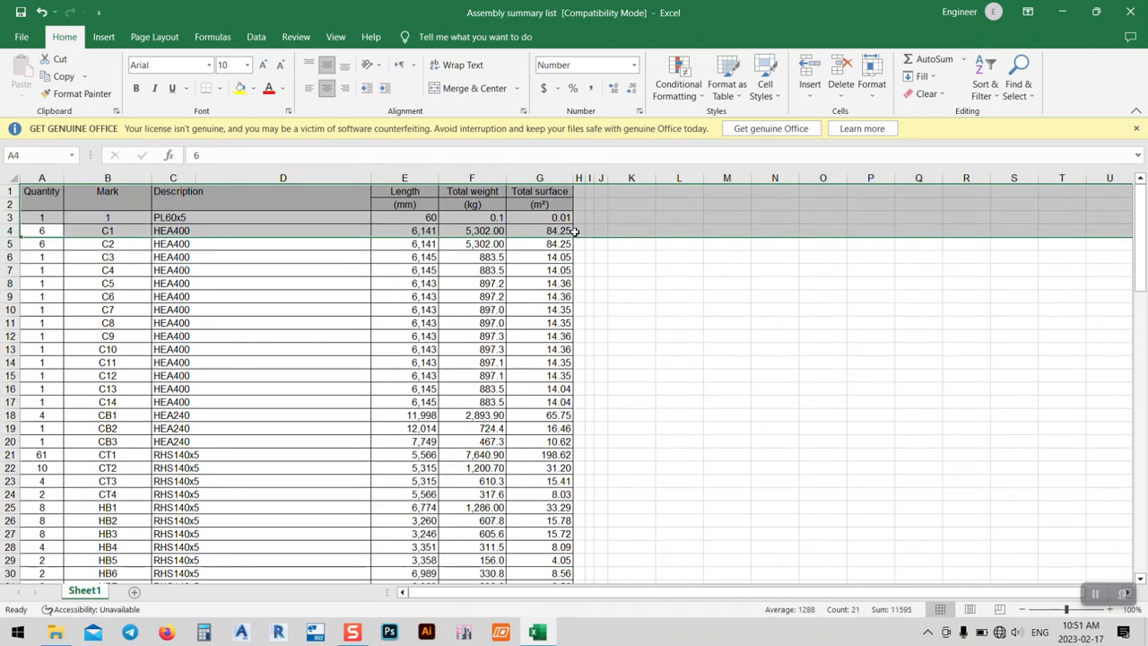
# Step: Delete the empty column D beside Description and the Quantity column
pyautogui.click(346, 174)
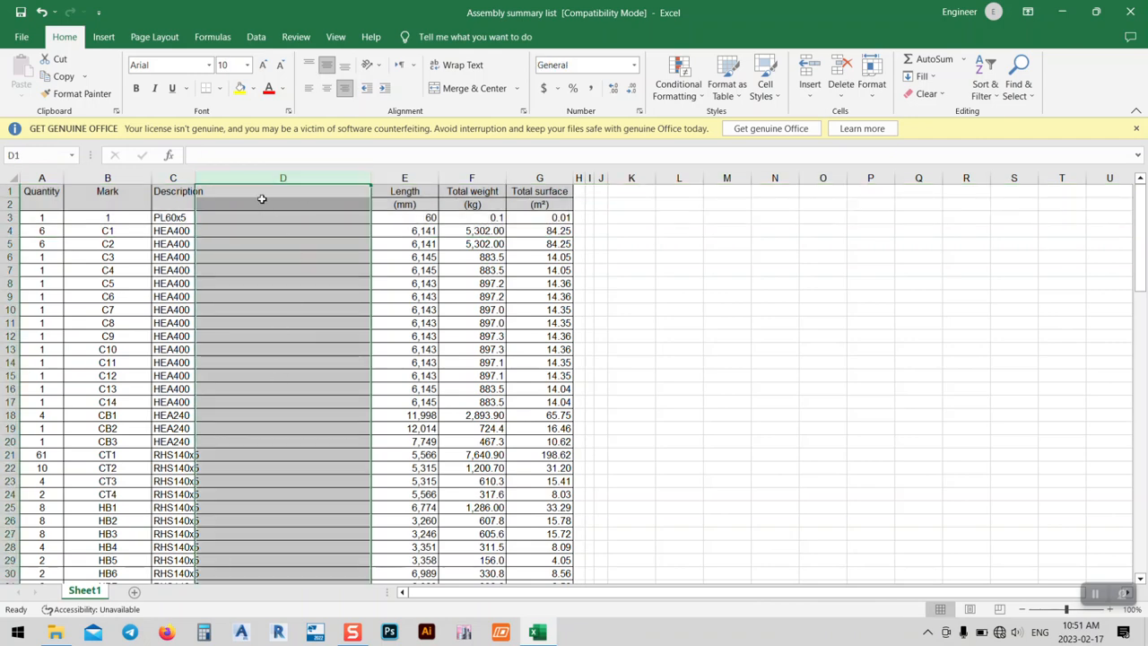
pyautogui.rightClick(250, 179)
pyautogui.click(280, 332)
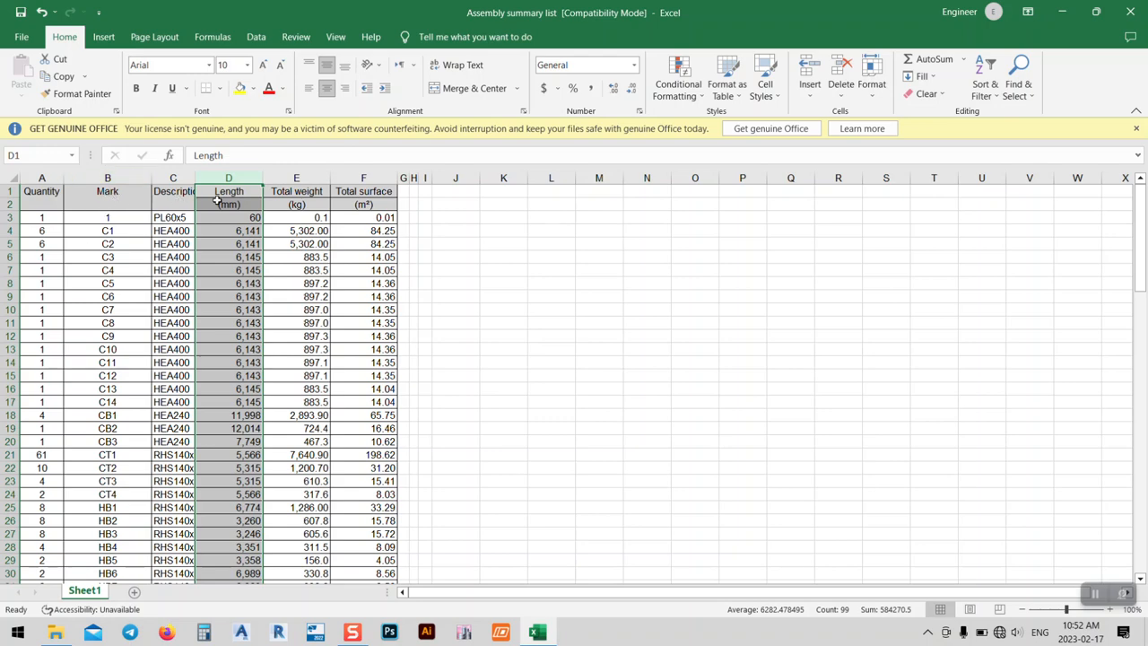
pyautogui.click(47, 177)
pyautogui.rightClick(51, 180)
pyautogui.click(85, 325)
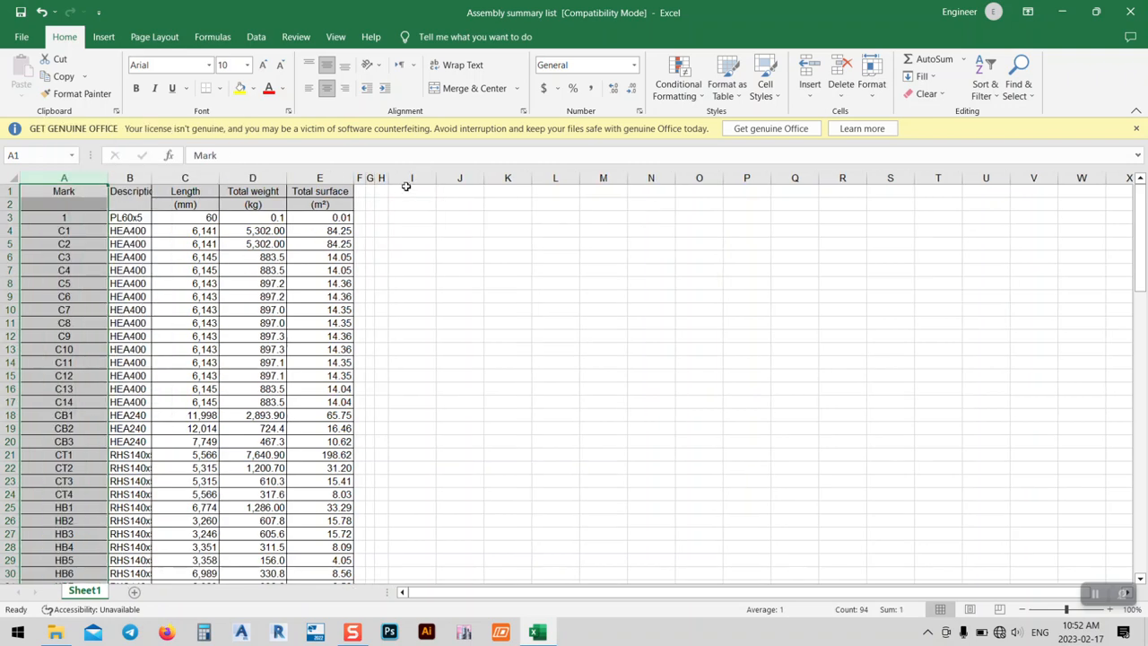
# Step: Delete the Total surface column together with the empty columns beside it, E through I
pyautogui.moveTo(405, 178); pyautogui.dragTo(335, 193)
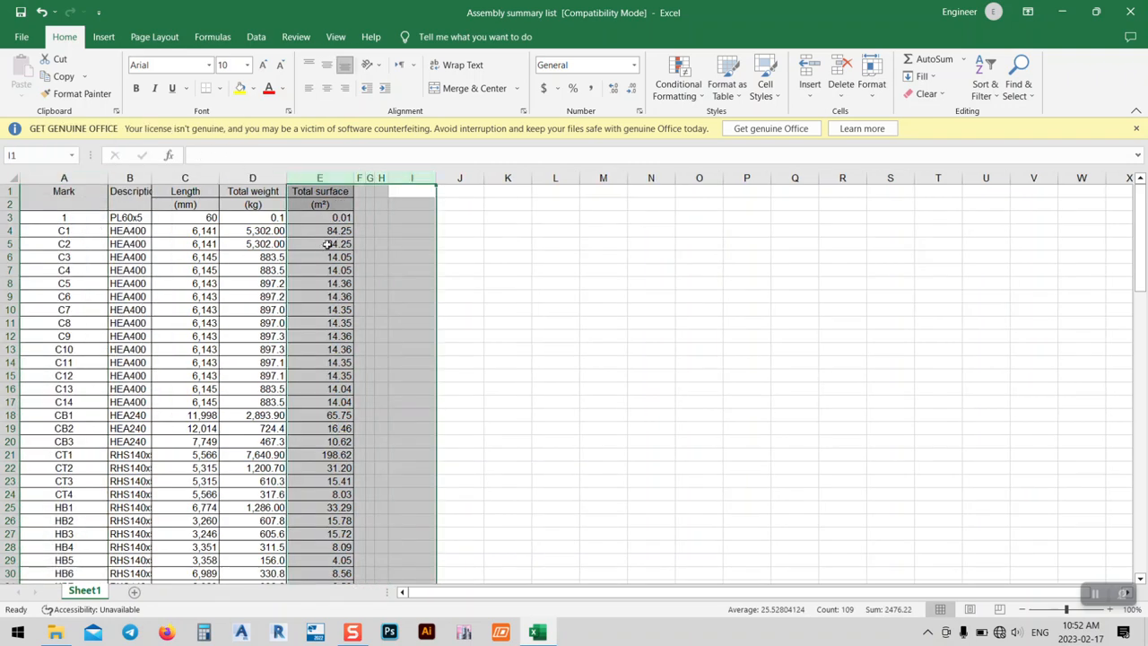
pyautogui.rightClick(315, 179)
pyautogui.click(343, 335)
# Step: Delete the page-break row and repeated header in rows 37 to 39, plus the blank row between HU5 and HU6
pyautogui.scroll(-9, 341, 328)
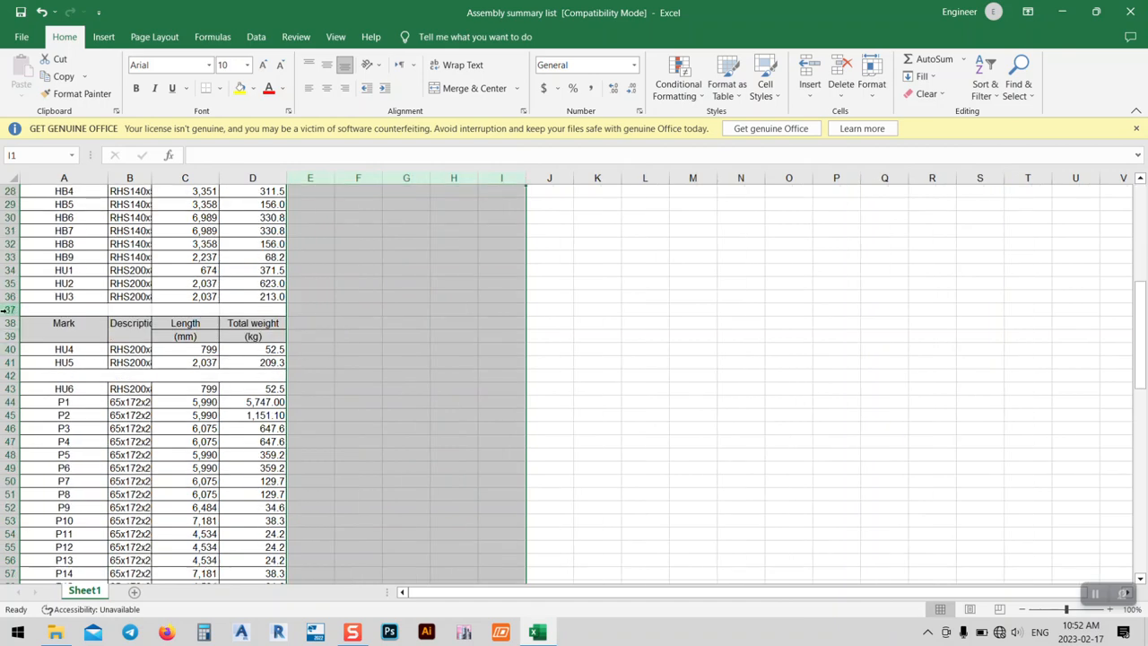
pyautogui.moveTo(4, 309); pyautogui.dragTo(10, 332)
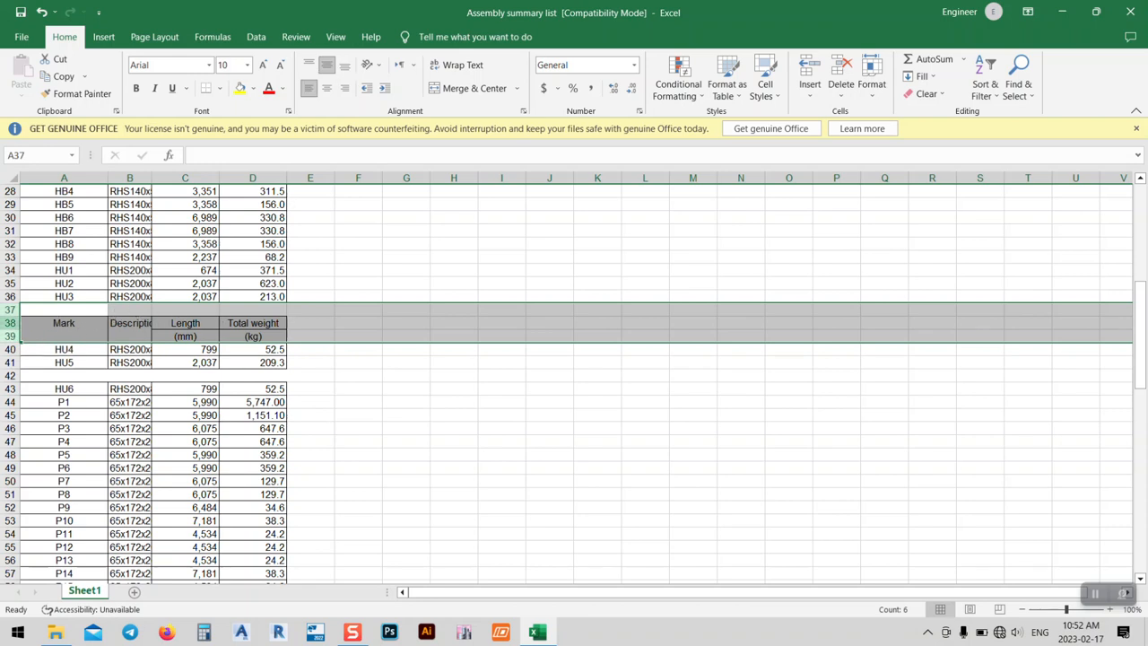
pyautogui.rightClick(8, 323)
pyautogui.click(32, 473)
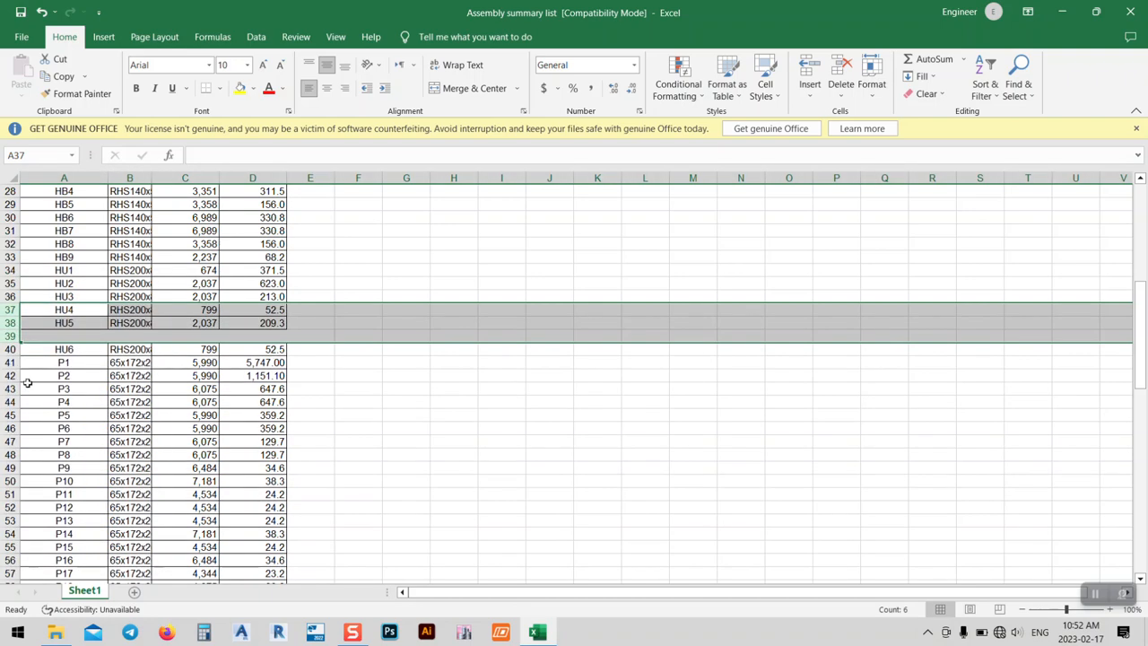
pyautogui.click(9, 335)
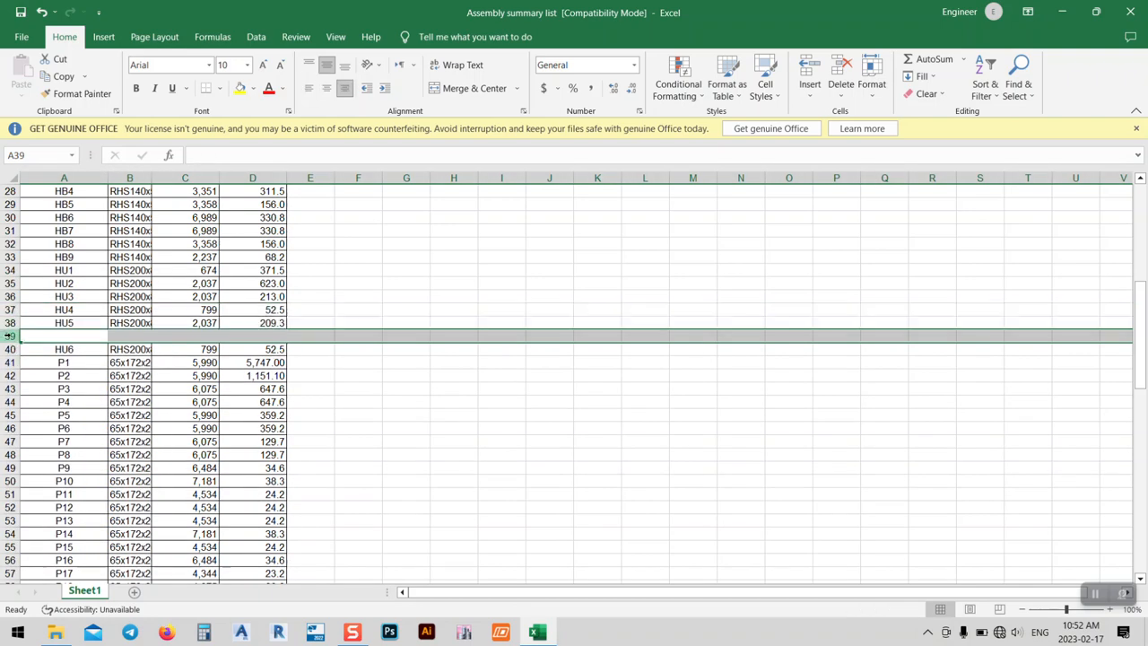
pyautogui.rightClick(8, 336)
pyautogui.click(31, 485)
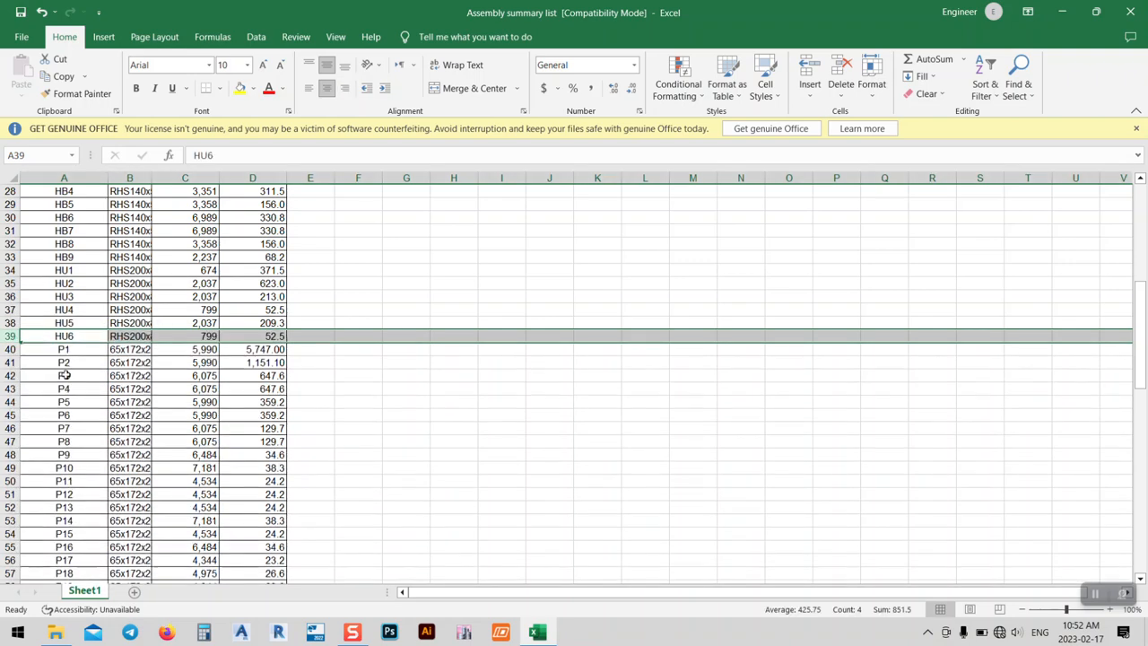
# Step: Delete the page-break row and repeated header in rows 75 to 77, plus the blank row between R11 and R12
pyautogui.scroll(-11, 155, 412)
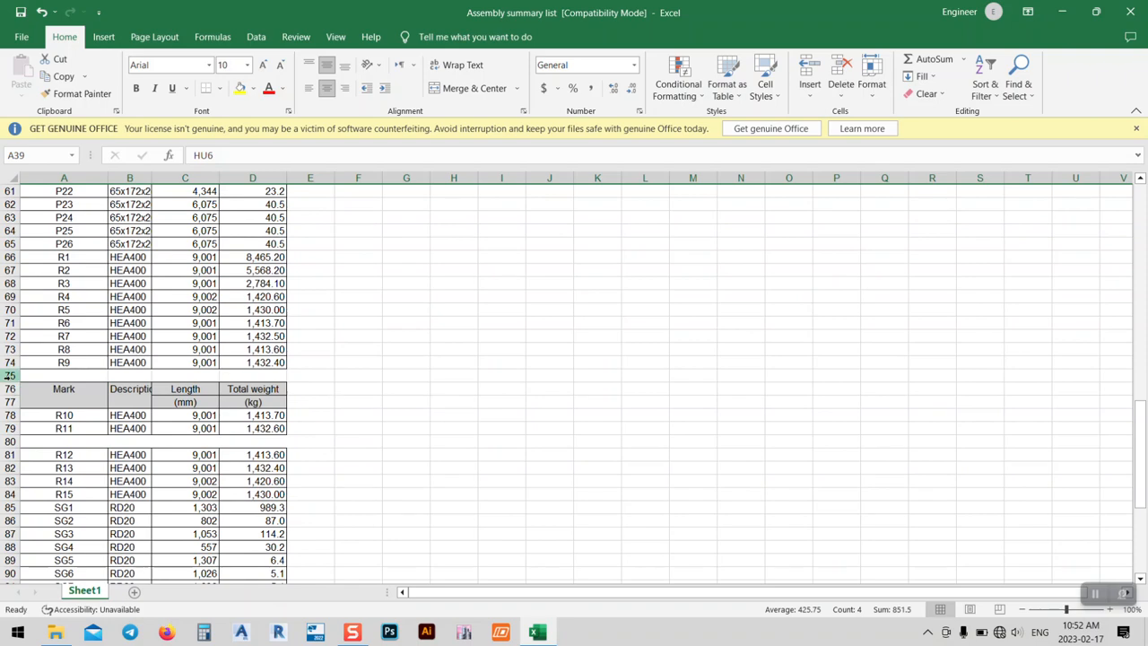
pyautogui.moveTo(10, 375); pyautogui.dragTo(13, 400)
pyautogui.rightClick(13, 395)
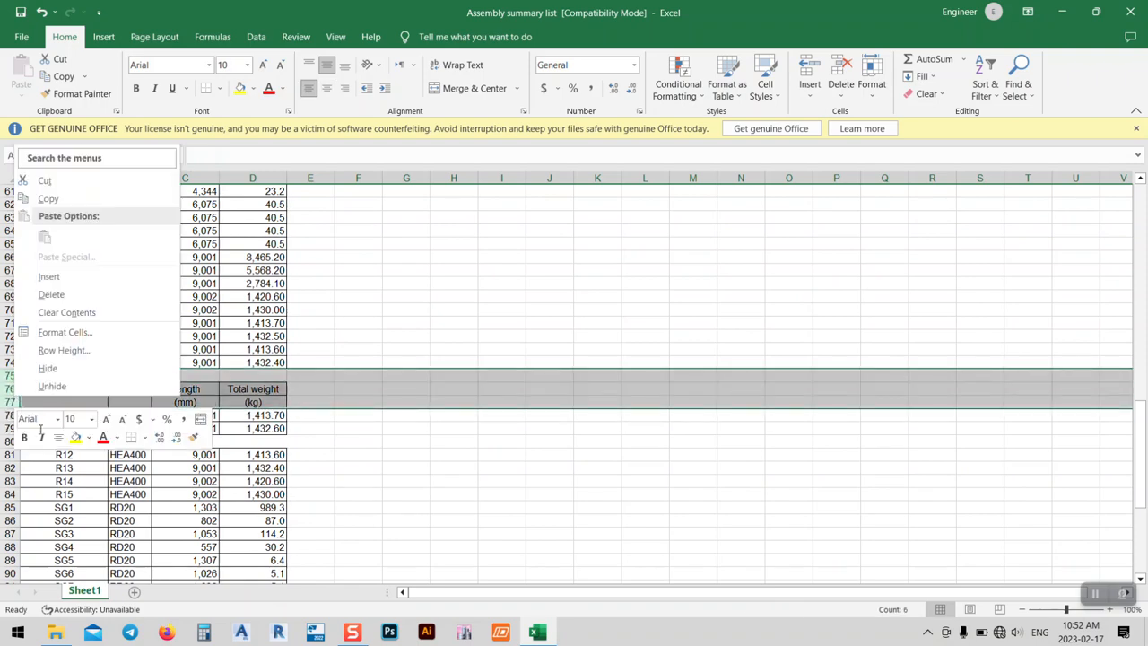
pyautogui.click(56, 295)
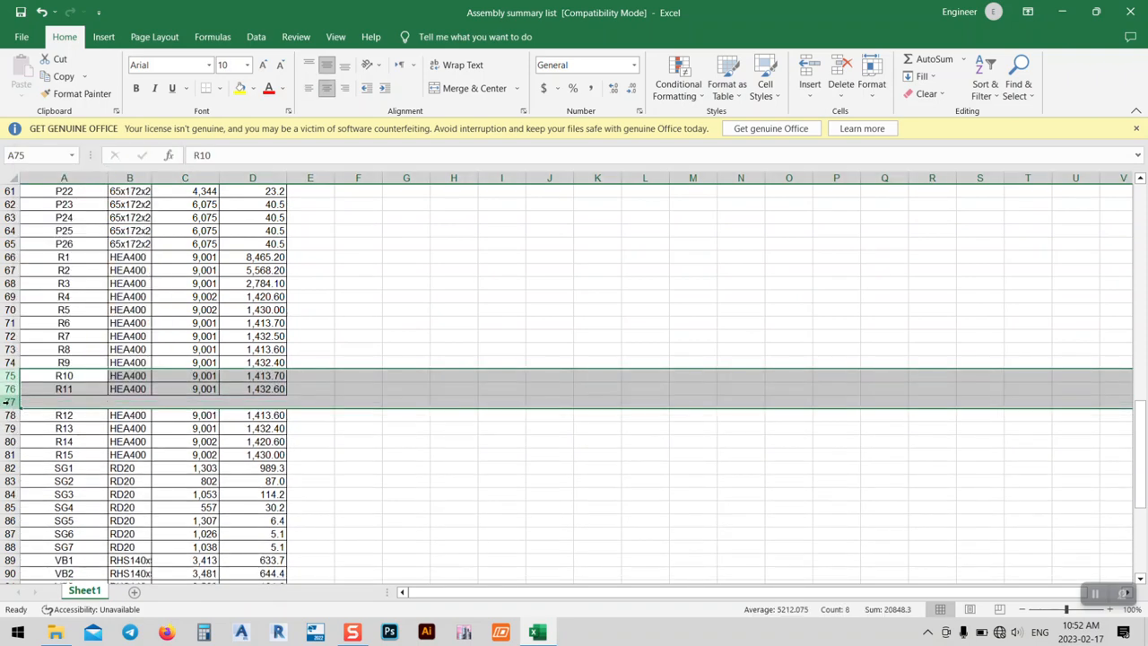
pyautogui.click(10, 401)
pyautogui.rightClick(11, 402)
pyautogui.click(46, 302)
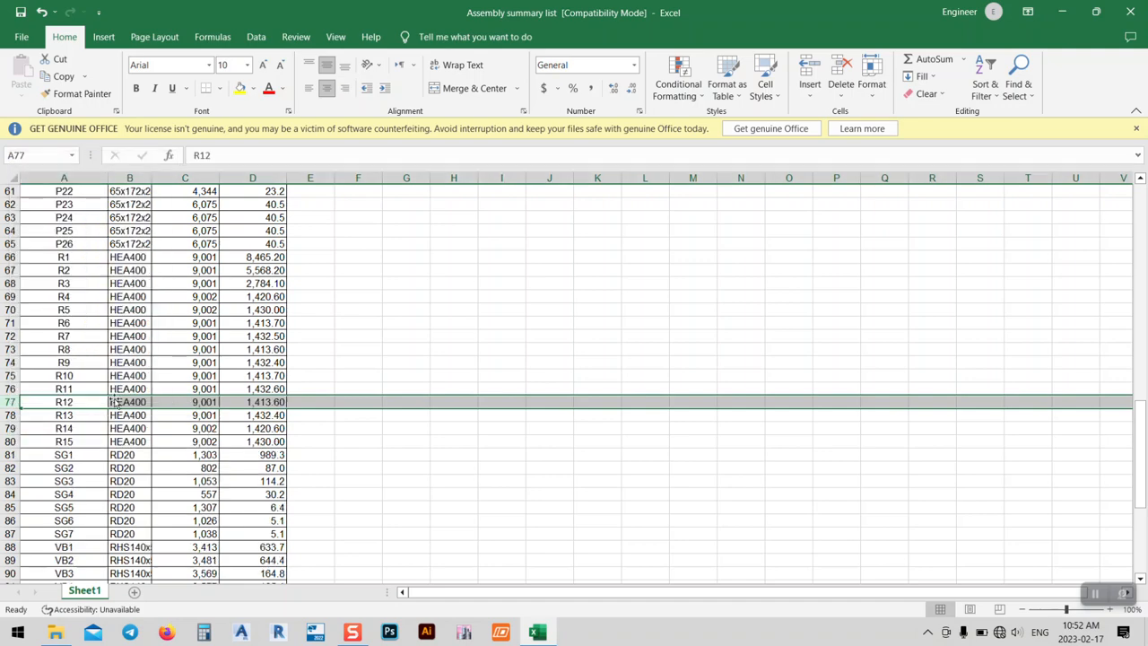
# Step: Delete the totals in rows 94 to 96 below mark VB6
pyautogui.scroll(-6, 53, 395)
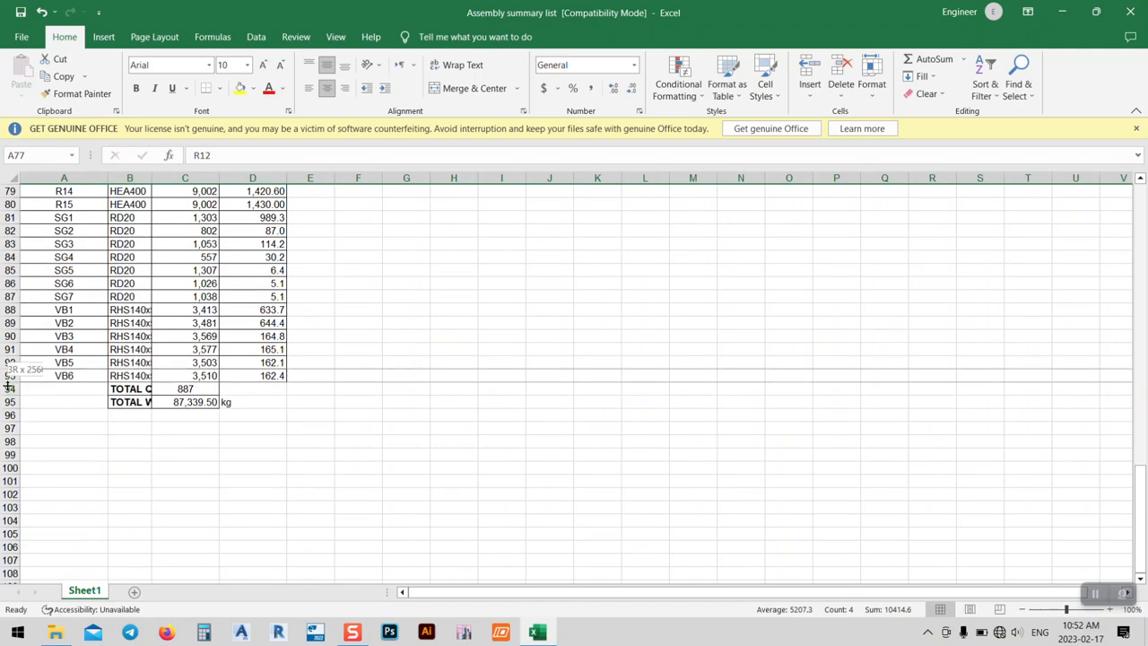
pyautogui.moveTo(9, 388); pyautogui.dragTo(9, 415)
pyautogui.rightClick(8, 415)
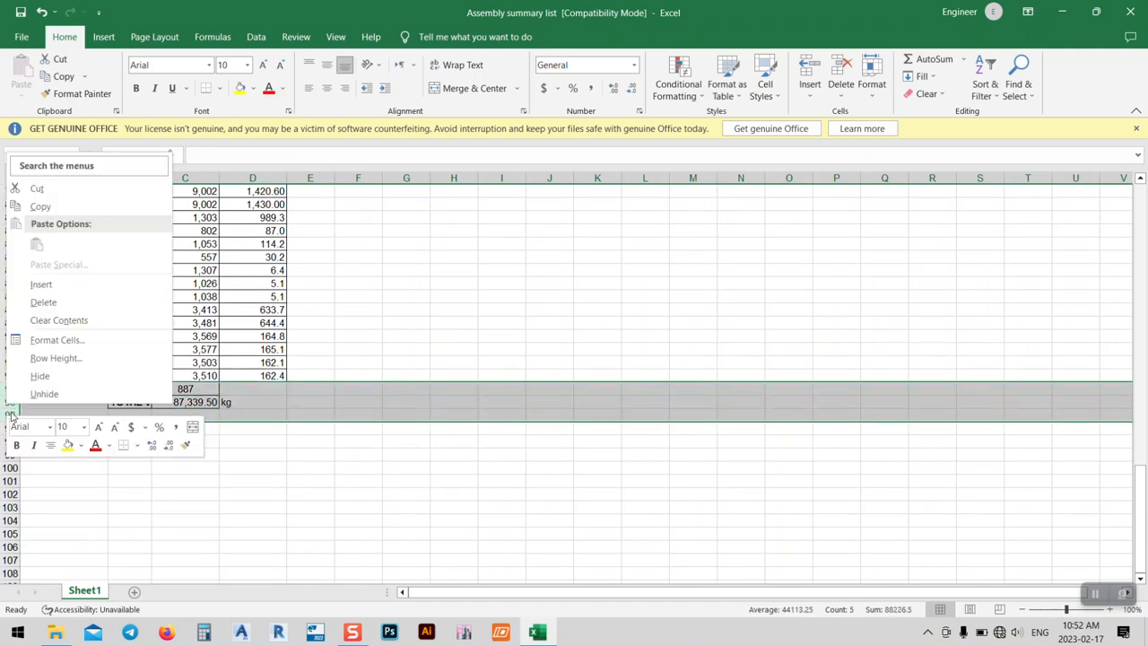
pyautogui.click(45, 302)
# Step: Widen the Description column so that its full profile names fit
pyautogui.scroll(6, 321, 452)
pyautogui.scroll(20, 321, 451)
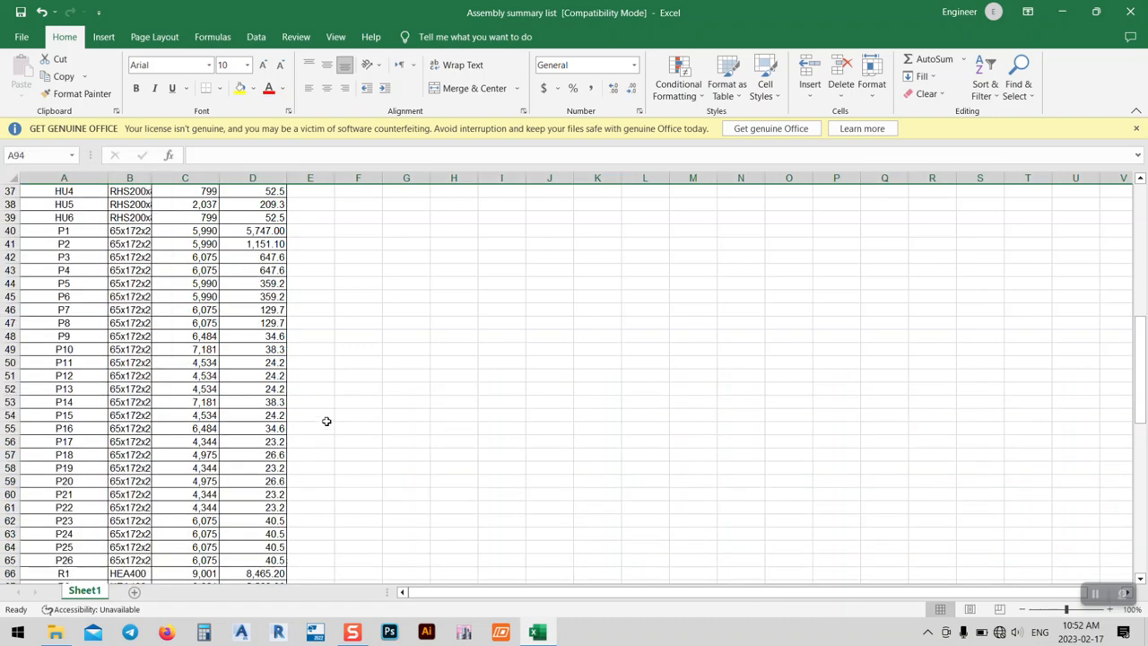
pyautogui.moveTo(146, 183); pyautogui.dragTo(184, 184)
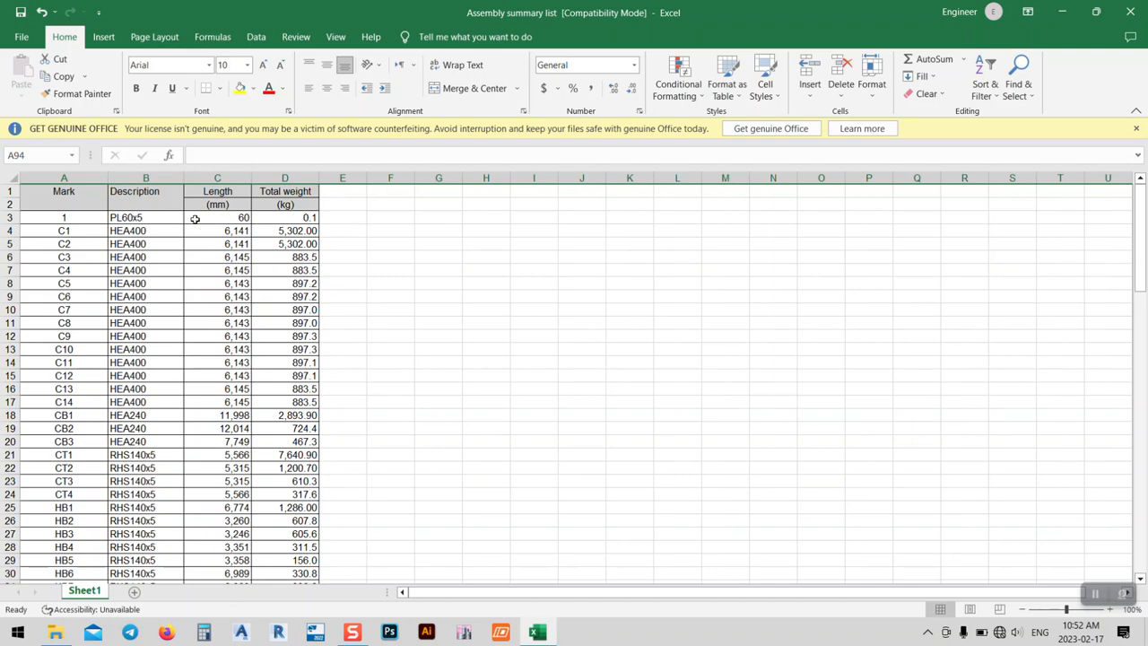
# Step: Delete the units row (mm, kg) below the column headings
pyautogui.click(5, 203)
pyautogui.rightClick(7, 204)
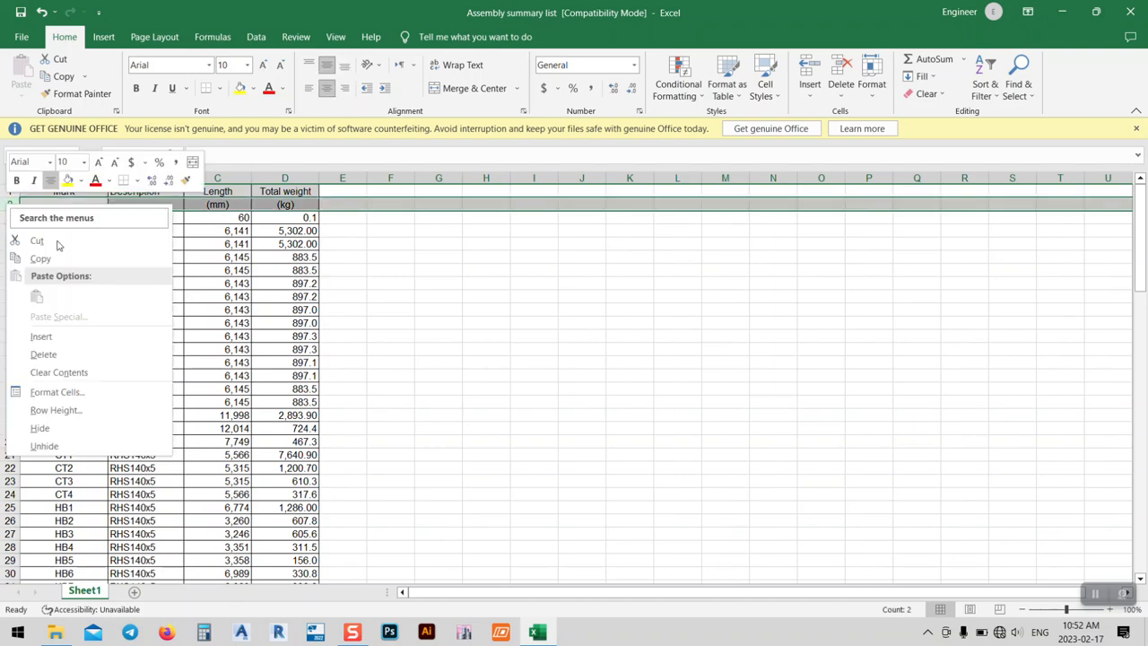
pyautogui.click(43, 355)
pyautogui.click(309, 335)
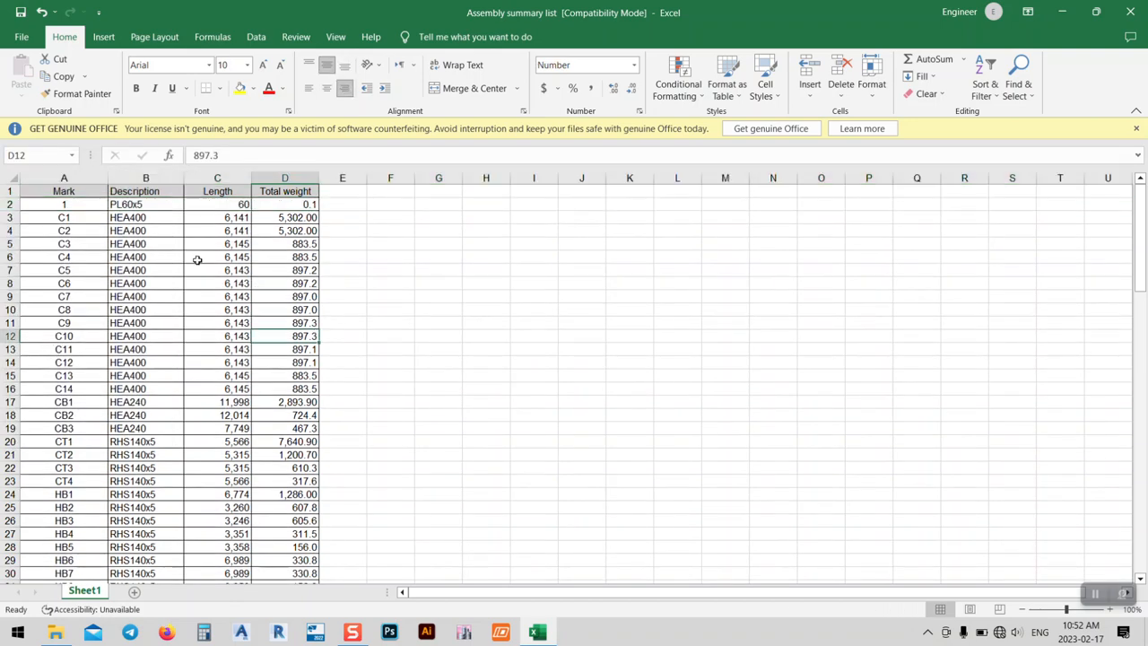
# Step: Check the cleaned assembly list from the headings down to its last row
pyautogui.scroll(-18, 235, 387)
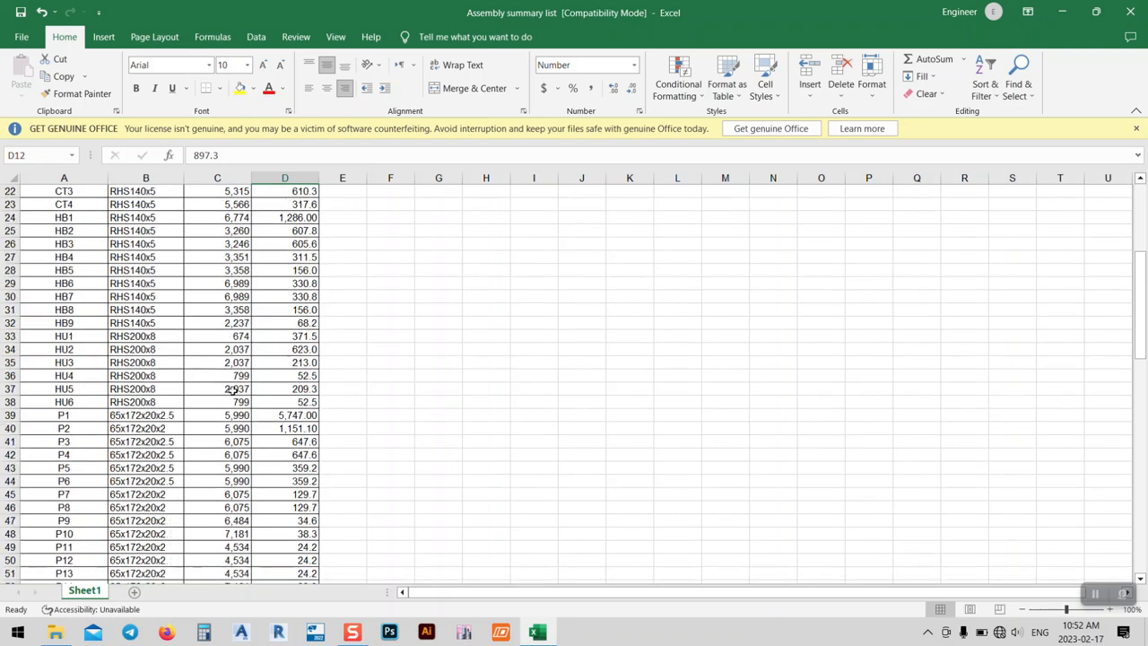
pyautogui.scroll(-6, 263, 426)
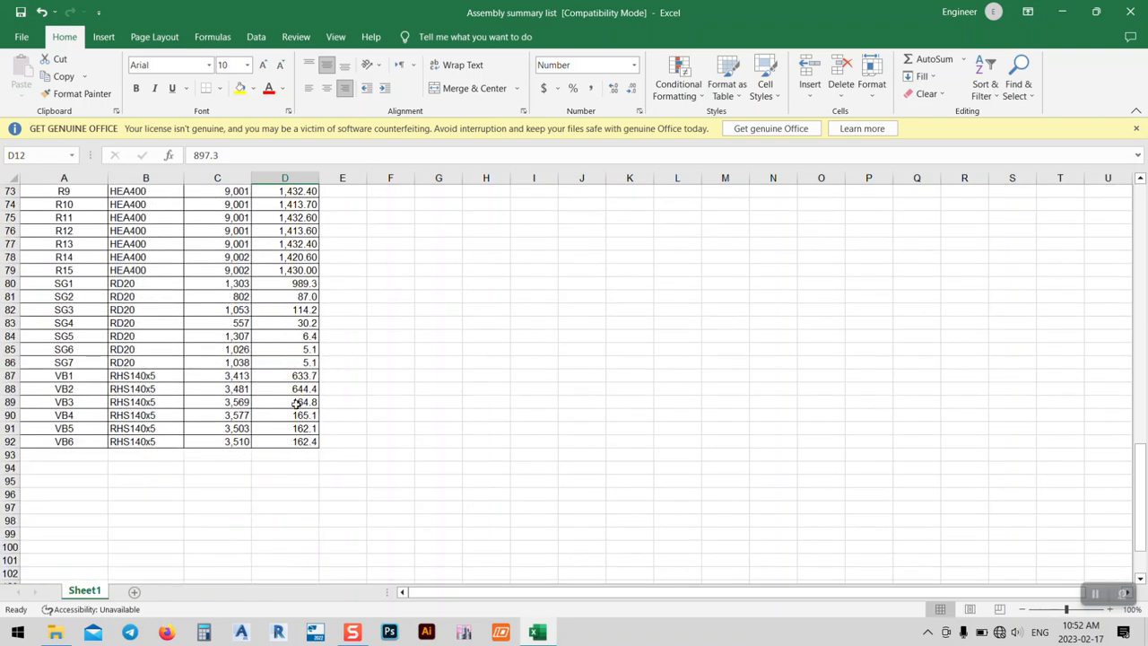
pyautogui.scroll(10, 277, 429)
pyautogui.scroll(14, 277, 430)
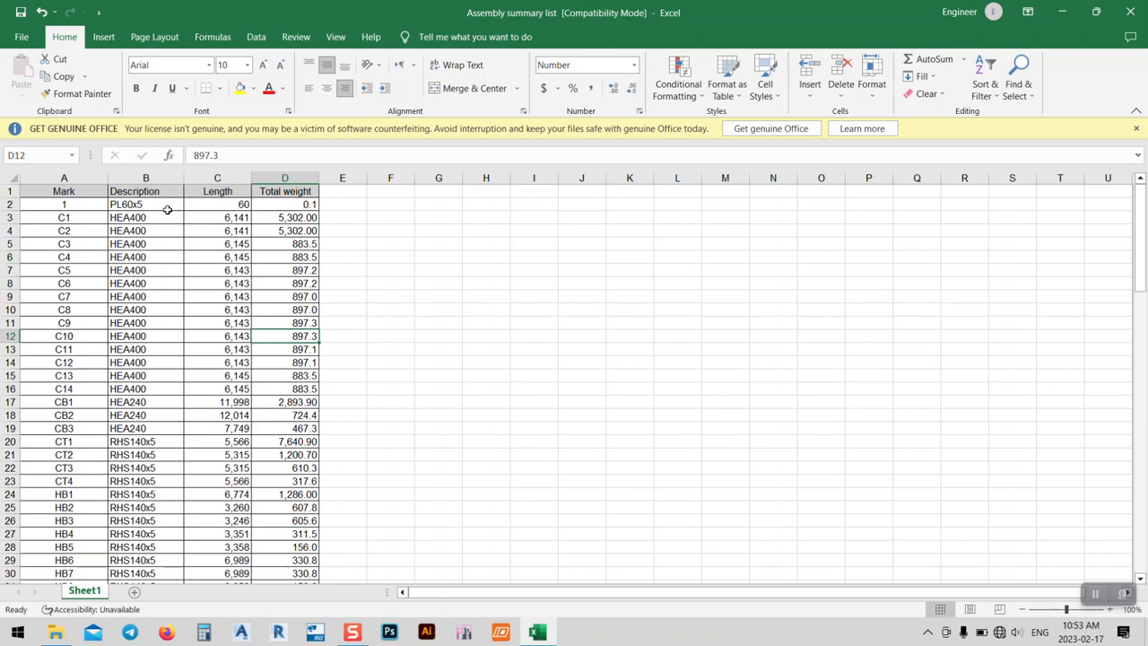
pyautogui.click(9, 205)
pyautogui.rightClick(9, 206)
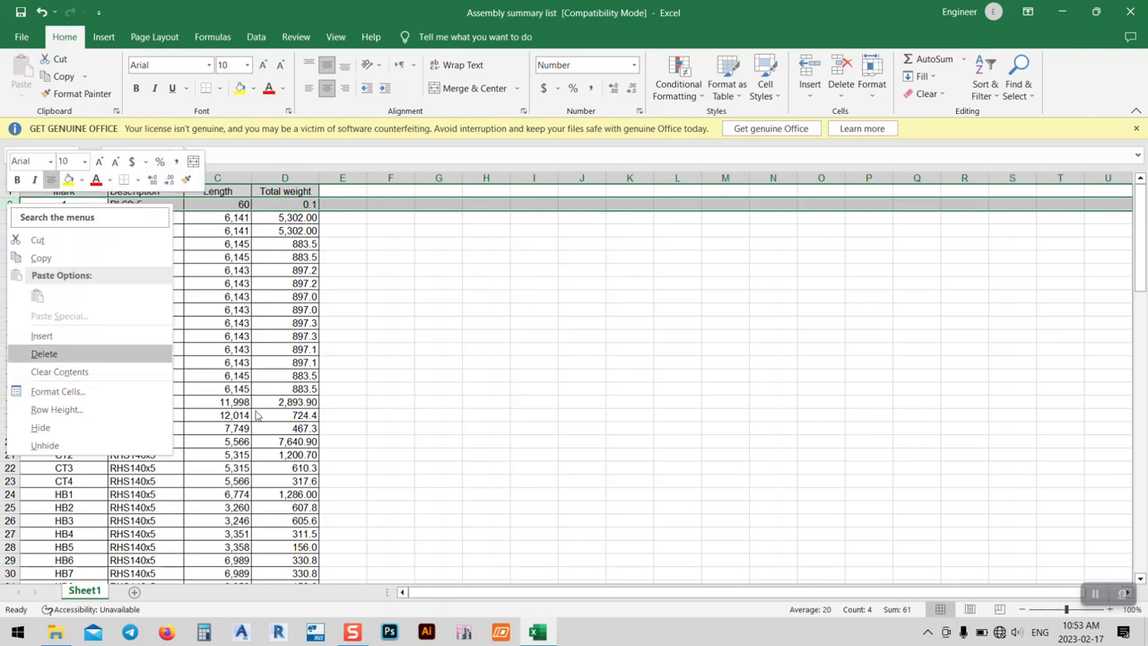
pyautogui.press('Escape')
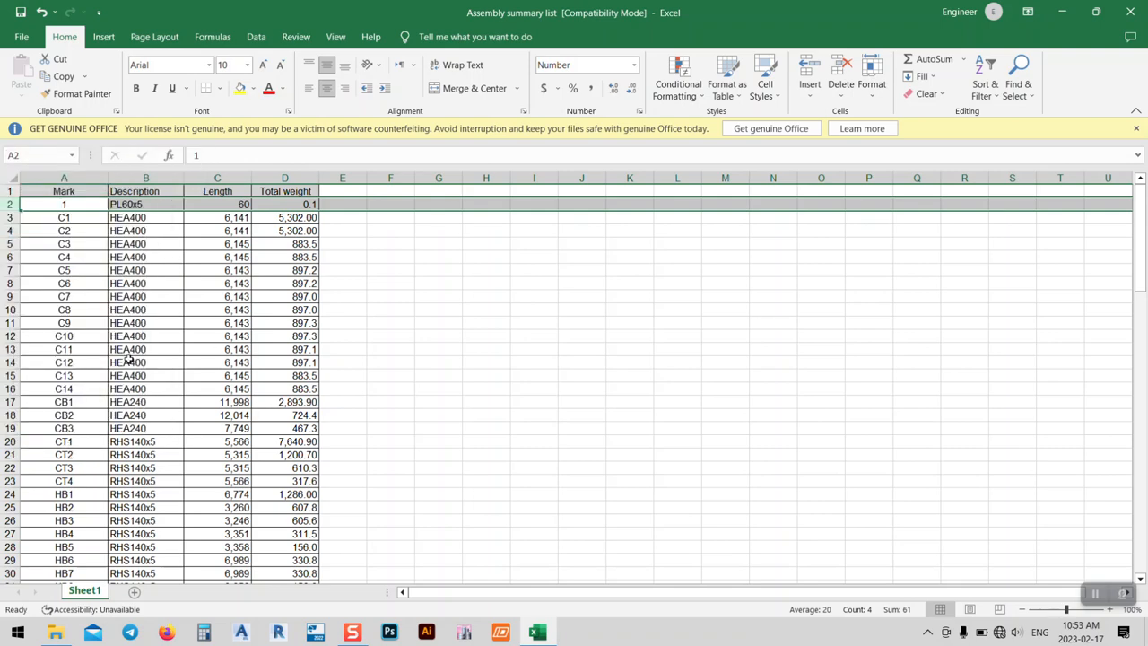
pyautogui.click(590, 320)
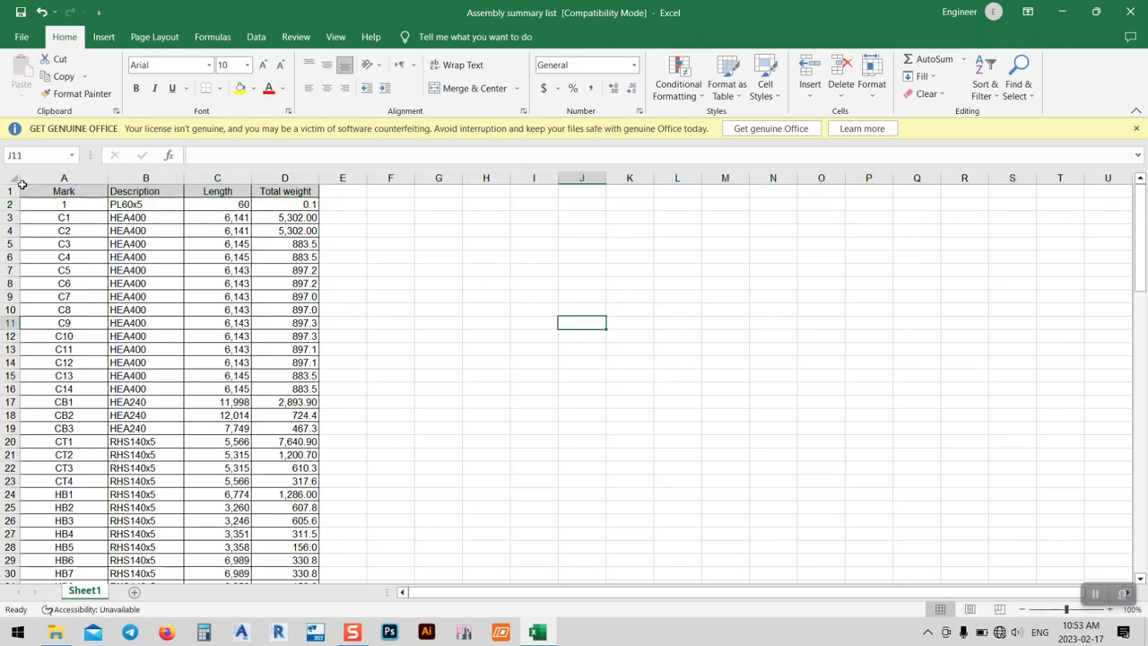
# Step: Centre the contents of the Mark, Description, Length and Total weight columns horizontally
pyautogui.moveTo(24, 178); pyautogui.dragTo(293, 204)
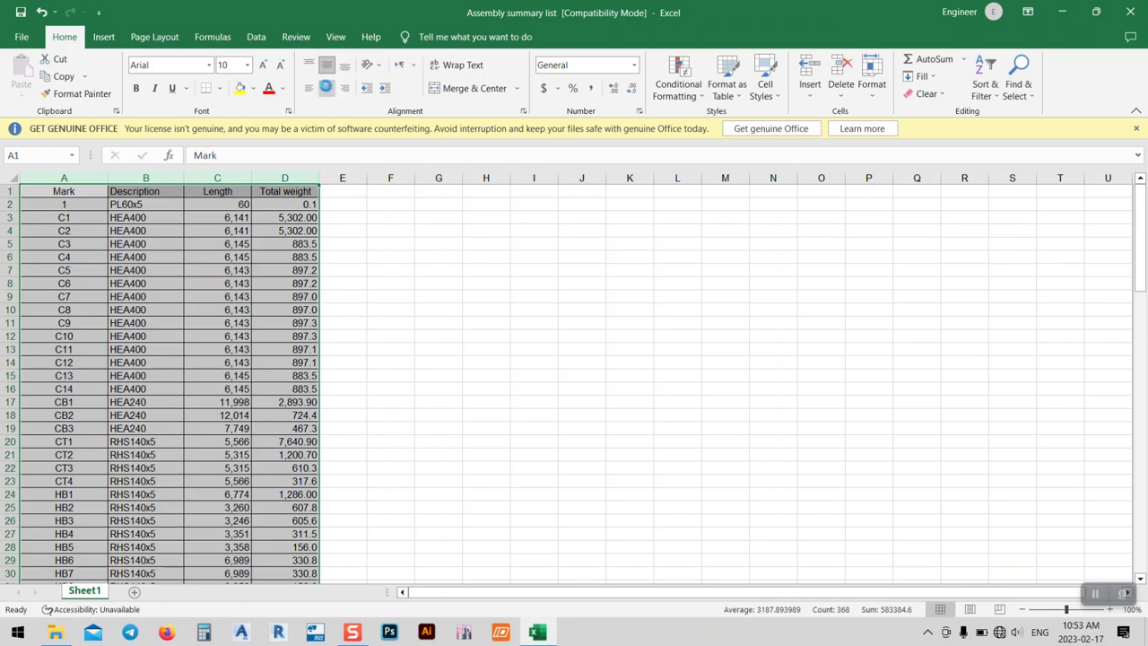
pyautogui.click(327, 89)
pyautogui.click(327, 91)
pyautogui.click(389, 364)
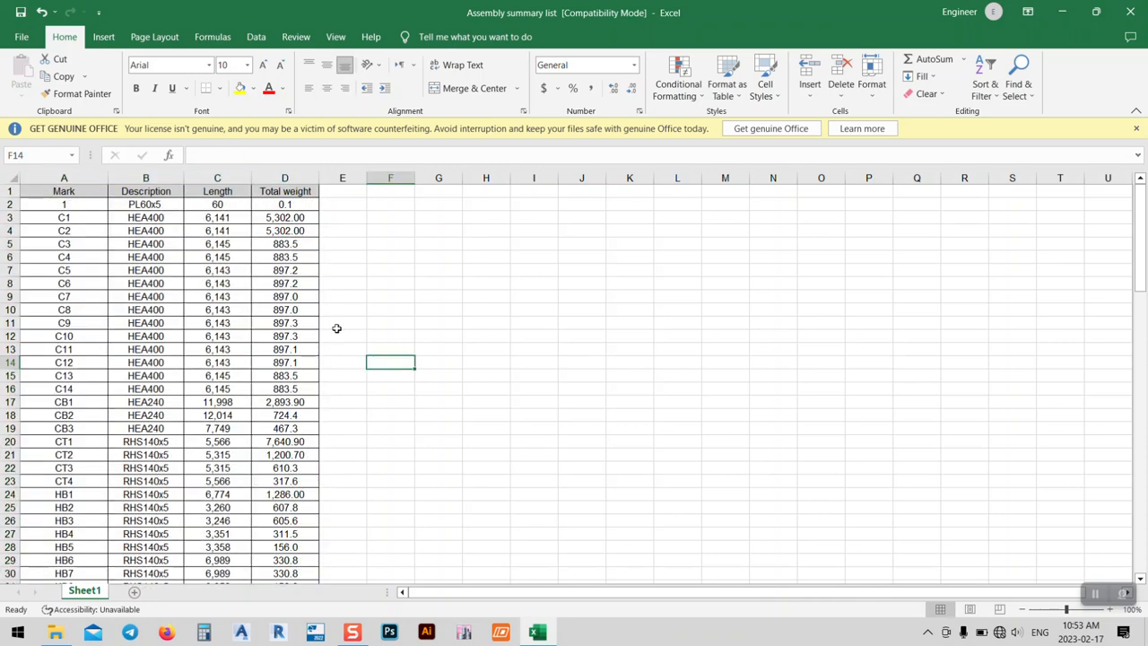
# Step: Increase the displayed decimals of mark C3's total weight to six places
pyautogui.click(285, 243)
pyautogui.click(612, 87)
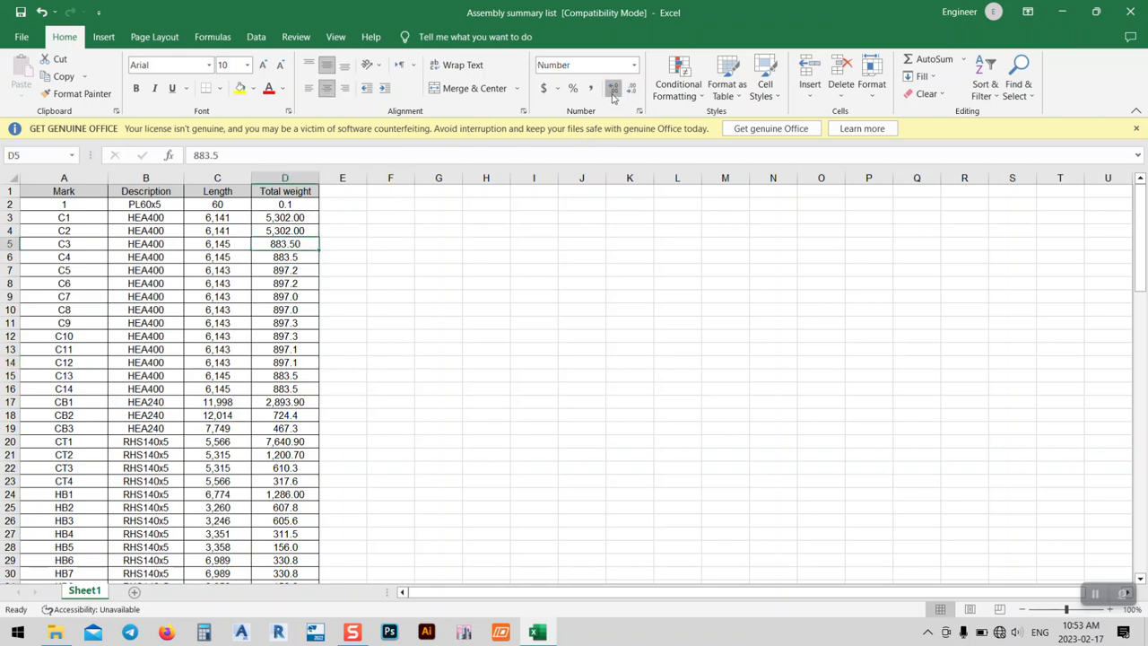
pyautogui.click(612, 87)
pyautogui.click(613, 87)
pyautogui.click(613, 87)
pyautogui.click(612, 87)
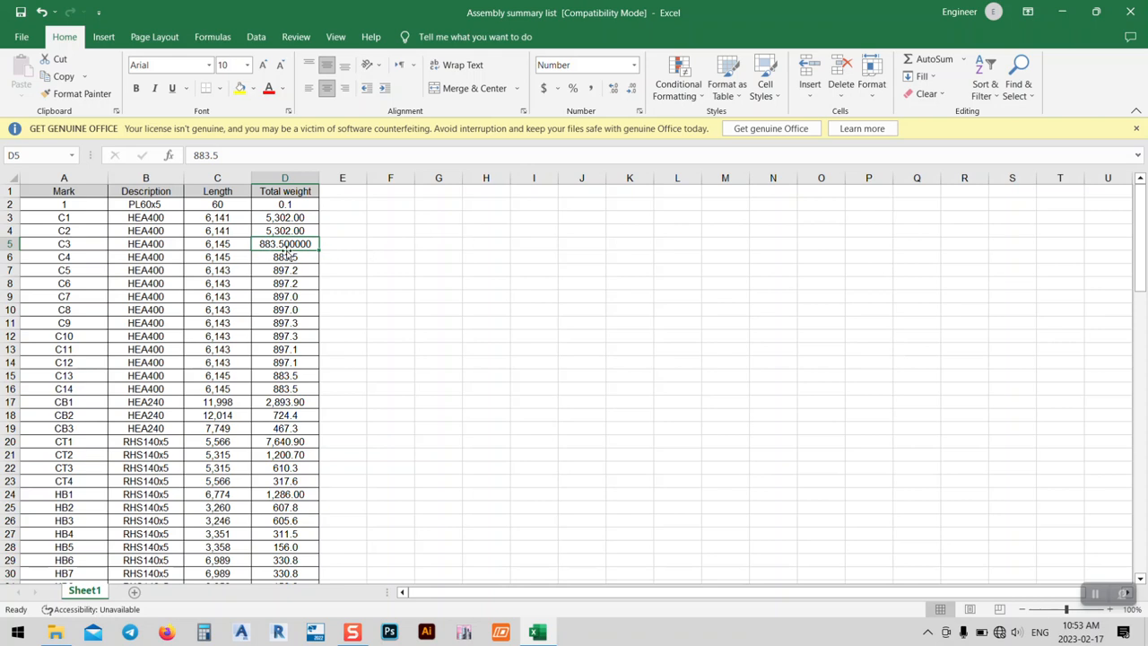
# Step: Enter the formula =INT(D2) in cell E2 to take the whole-number part of the first mark's weight
pyautogui.click(337, 205)
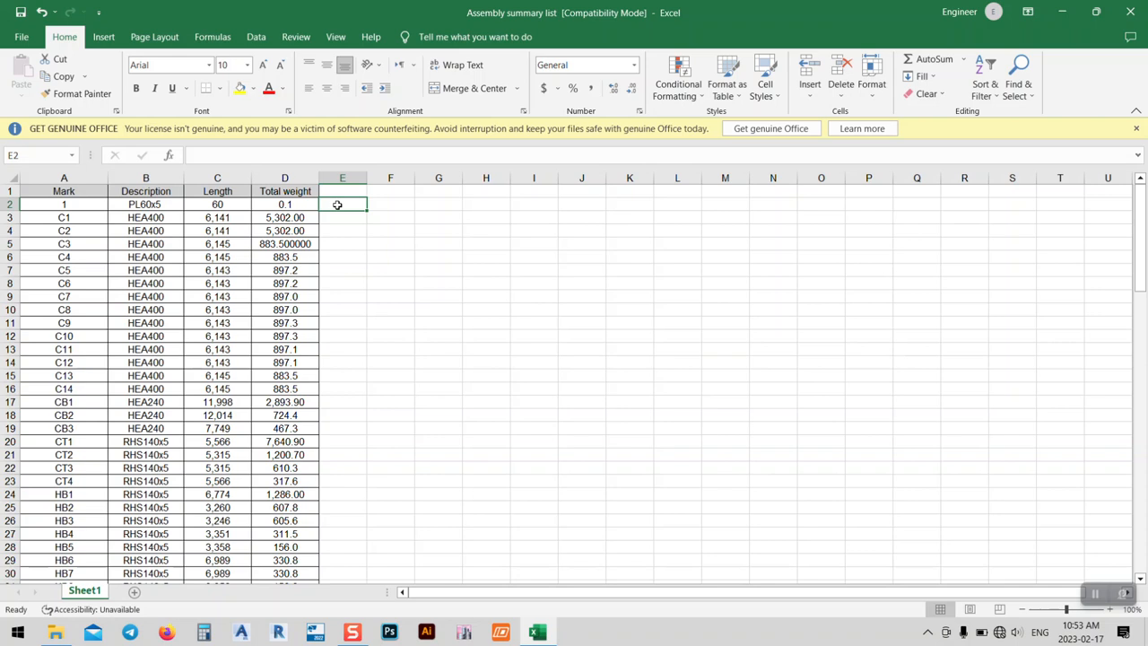
pyautogui.write('=in')
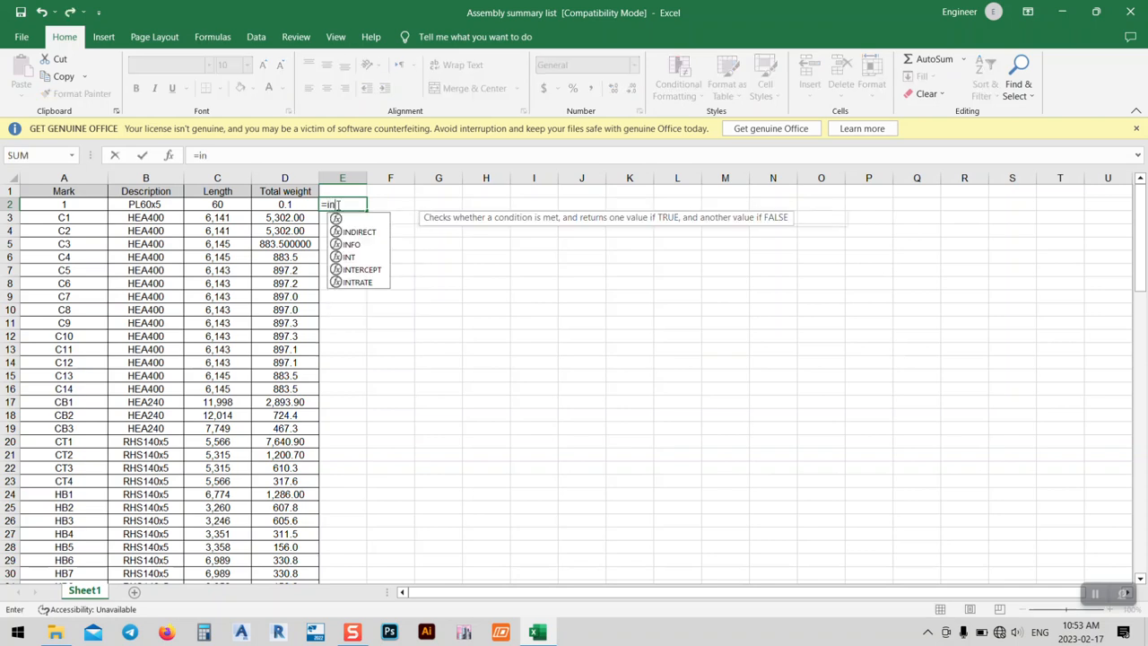
pyautogui.write('t(')
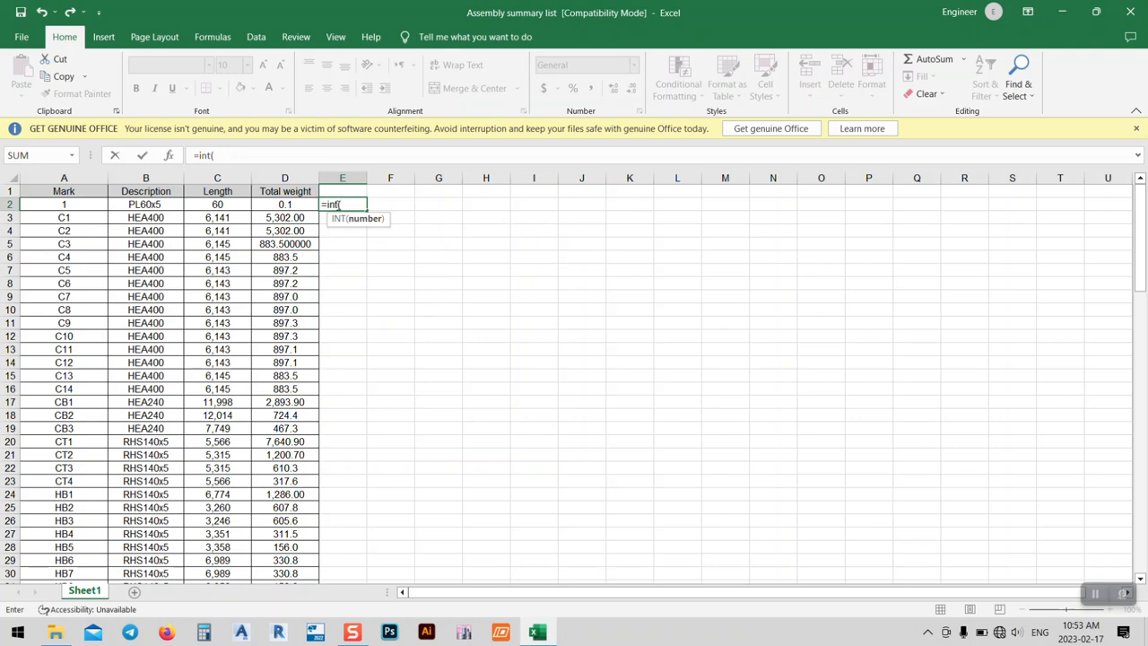
pyautogui.click(298, 204)
pyautogui.write(')')
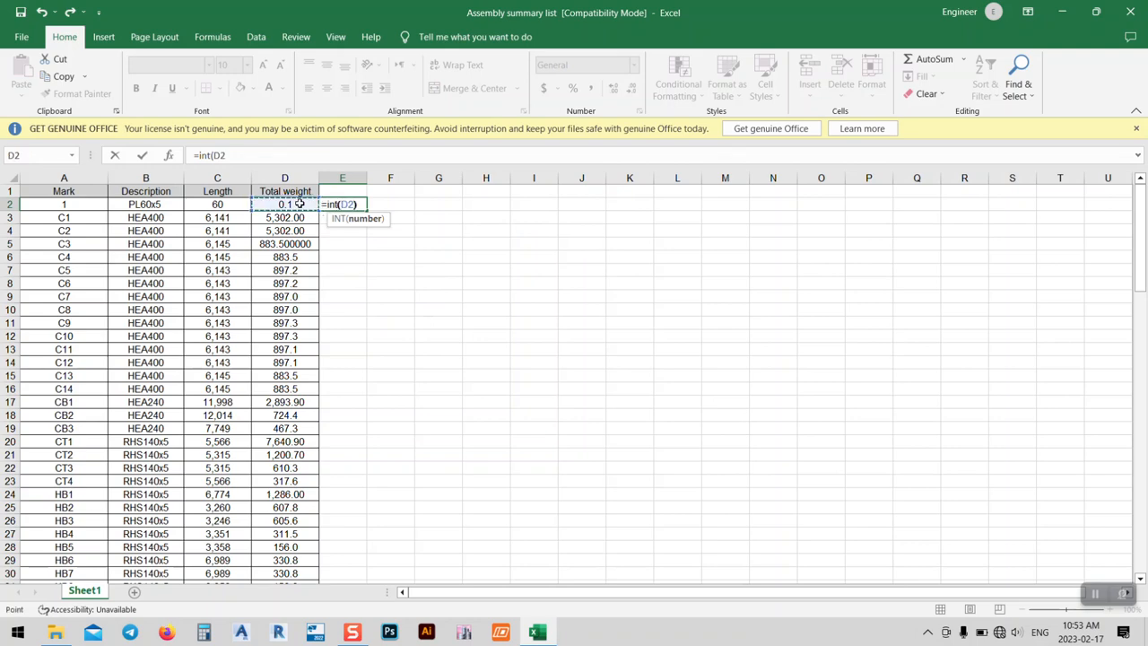
pyautogui.press('Return')
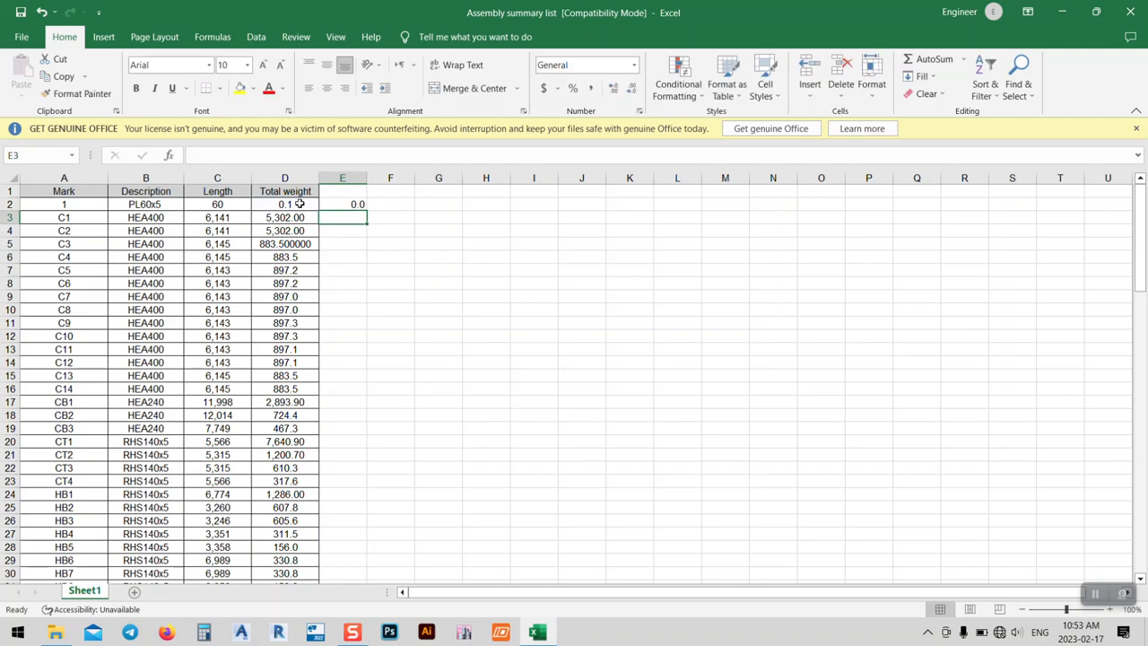
# Step: Fill the INT formula from E2 down to row 92, the last row of the list
pyautogui.click(357, 204)
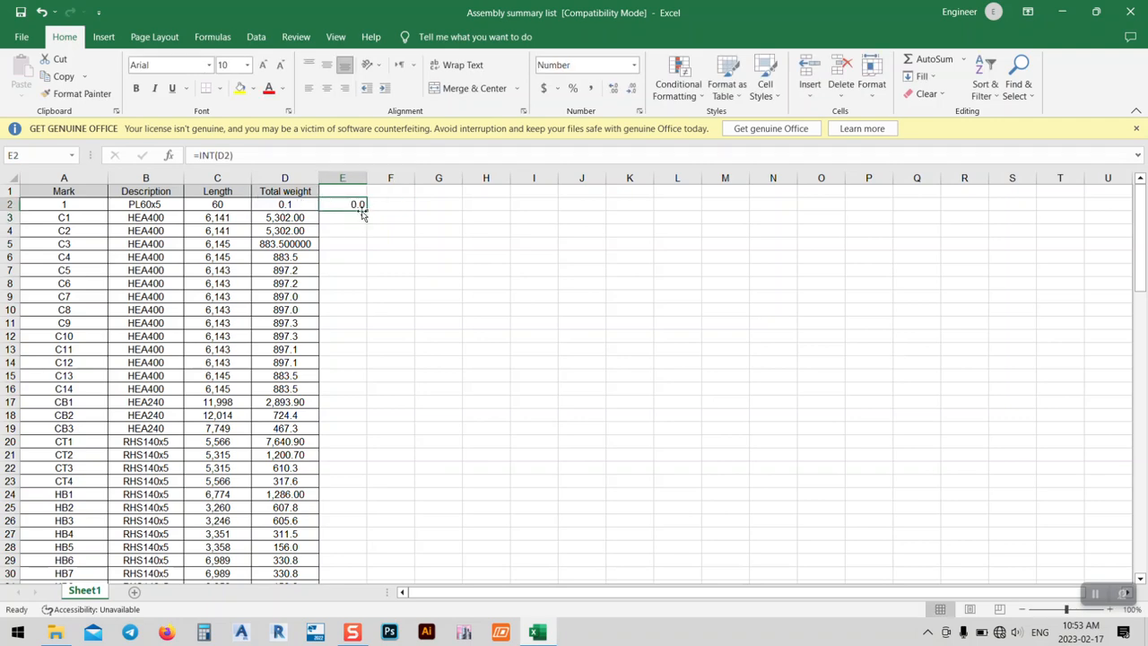
pyautogui.moveTo(365, 210); pyautogui.dragTo(339, 554)
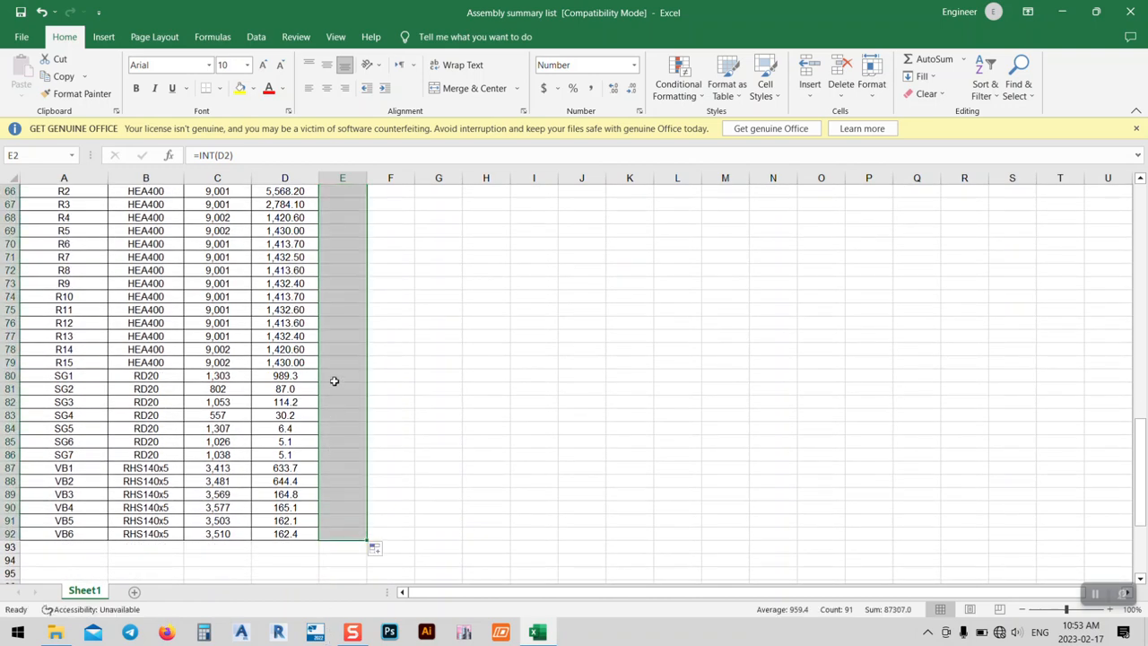
pyautogui.scroll(20, 336, 365)
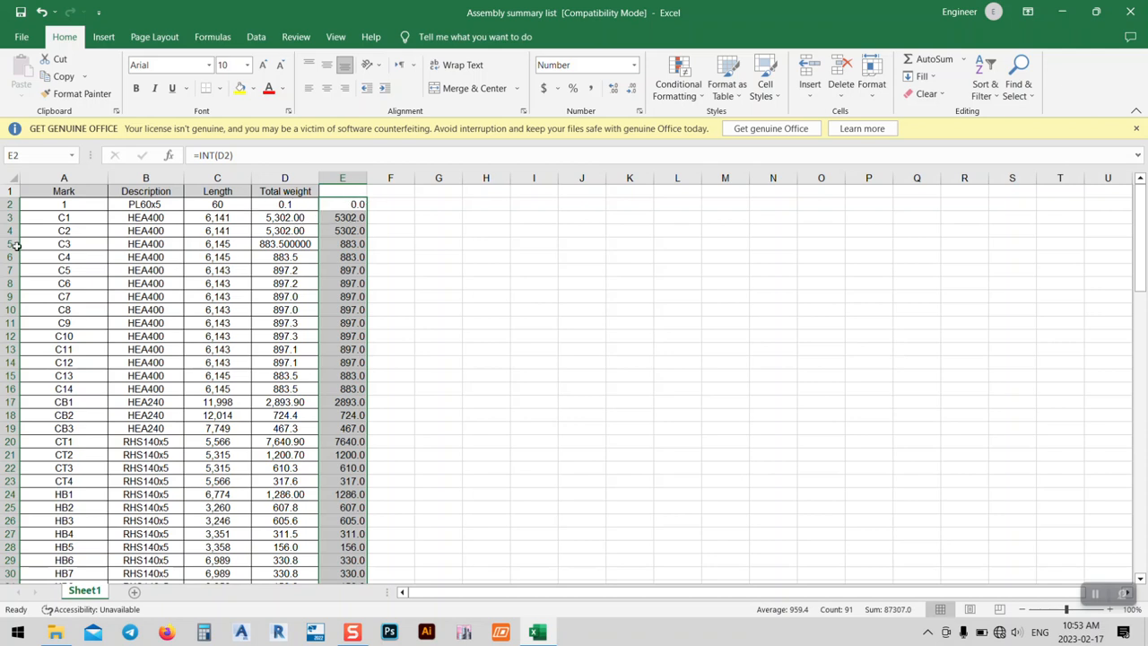
# Step: Delete row 2, which holds the PL60x5 plate with mark 1
pyautogui.click(9, 204)
pyautogui.rightClick(9, 204)
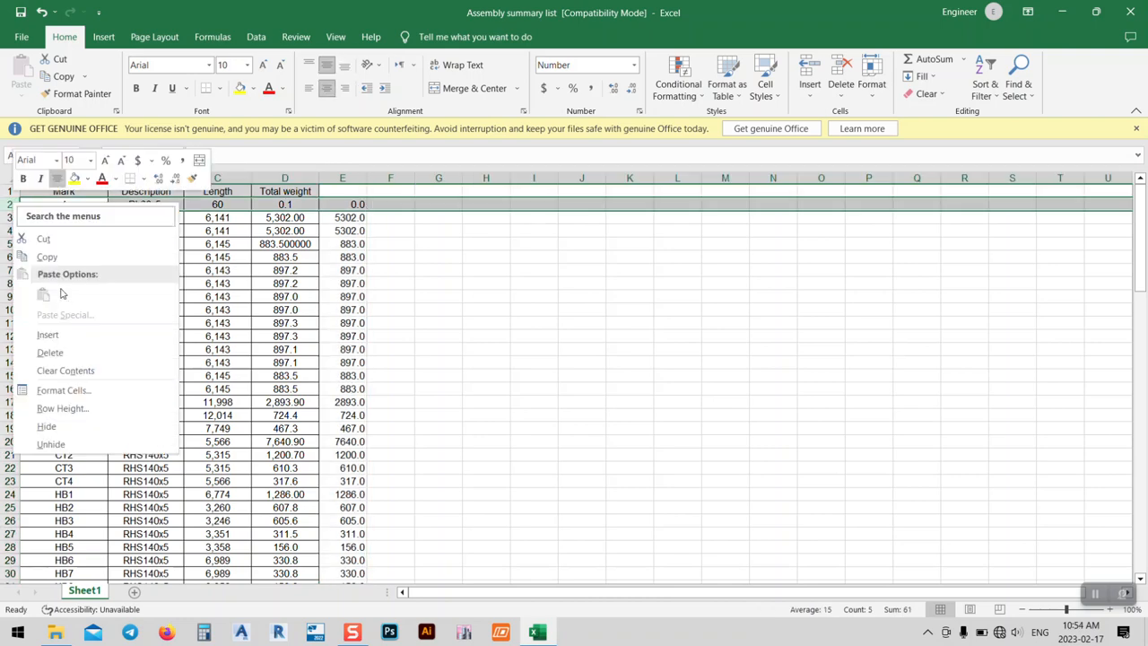
pyautogui.click(69, 352)
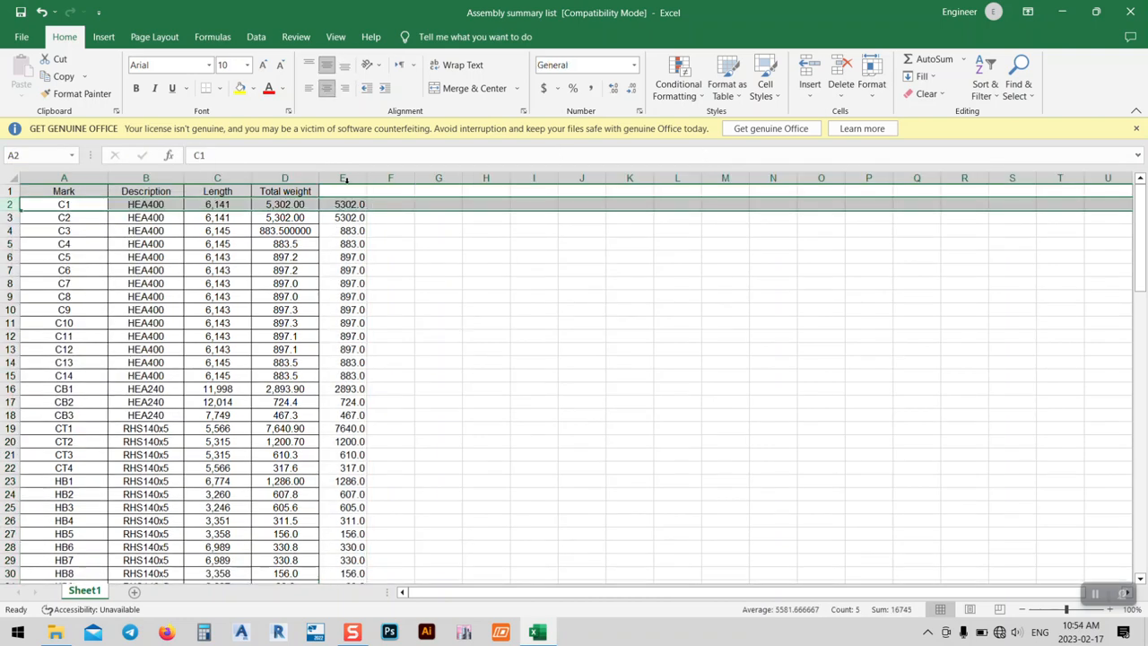
pyautogui.click(451, 374)
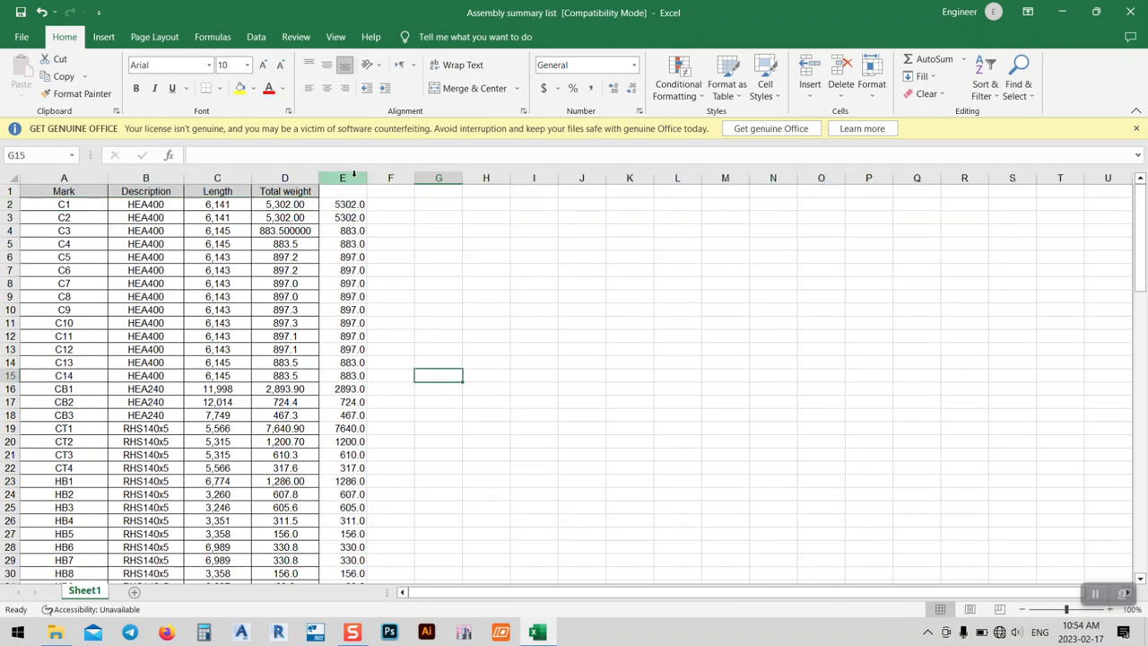
# Step: Remove the decimal from the whole-number weights in E2:E91 and paste them as values over the Total weight entries in D2:D91
pyautogui.moveTo(343, 208); pyautogui.dragTo(342, 559)
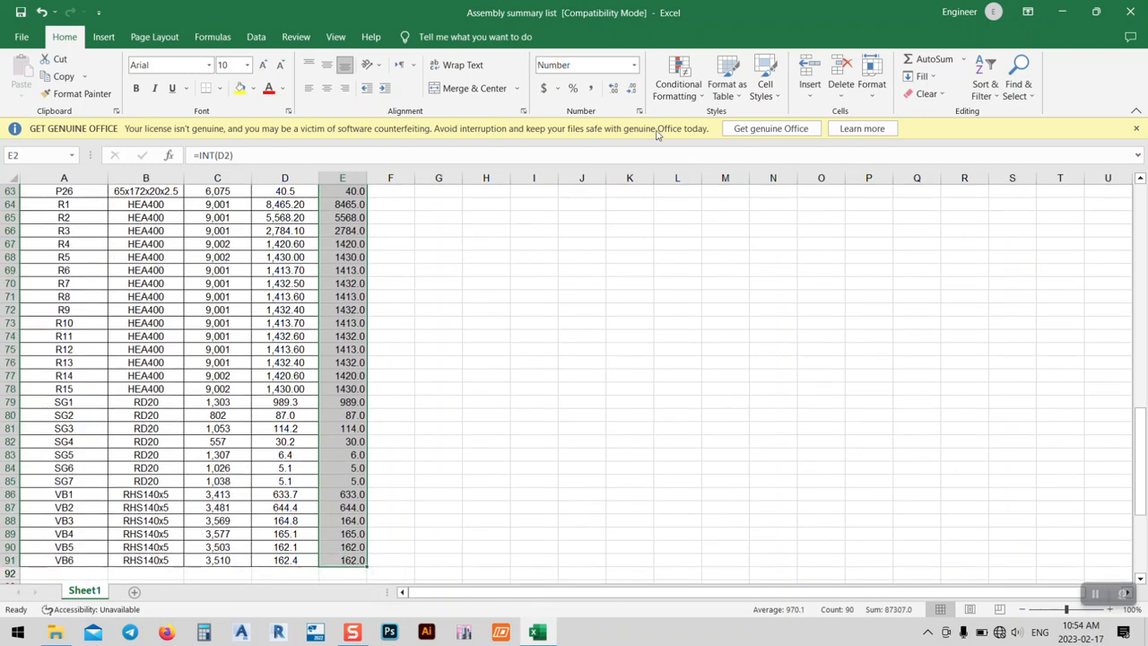
pyautogui.click(635, 93)
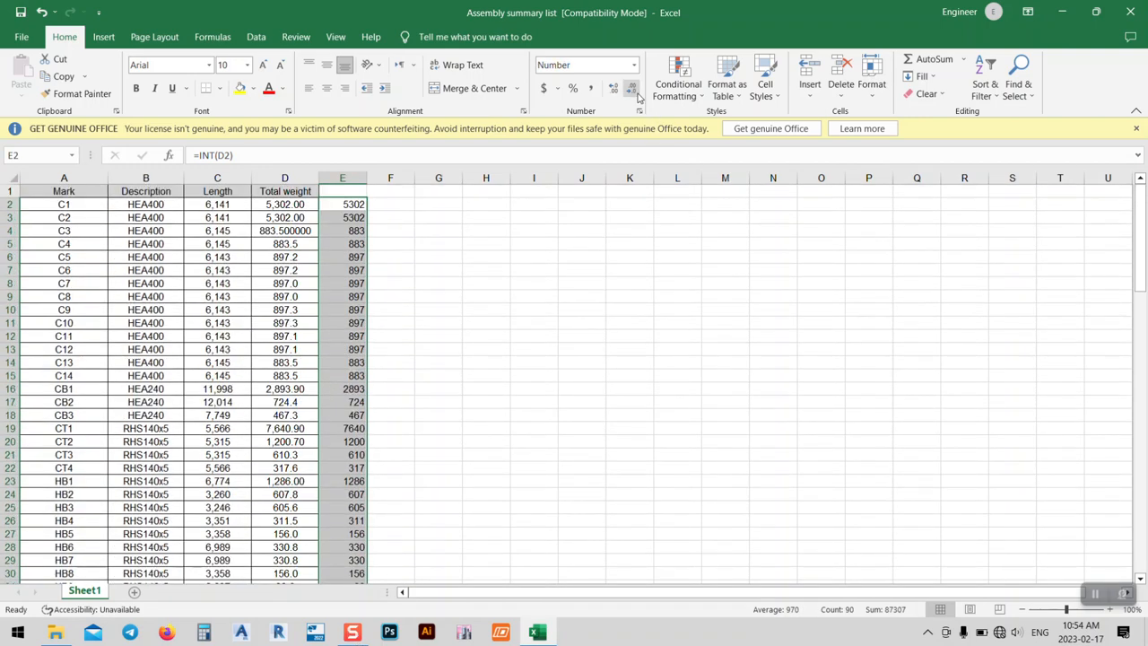
pyautogui.rightClick(345, 205)
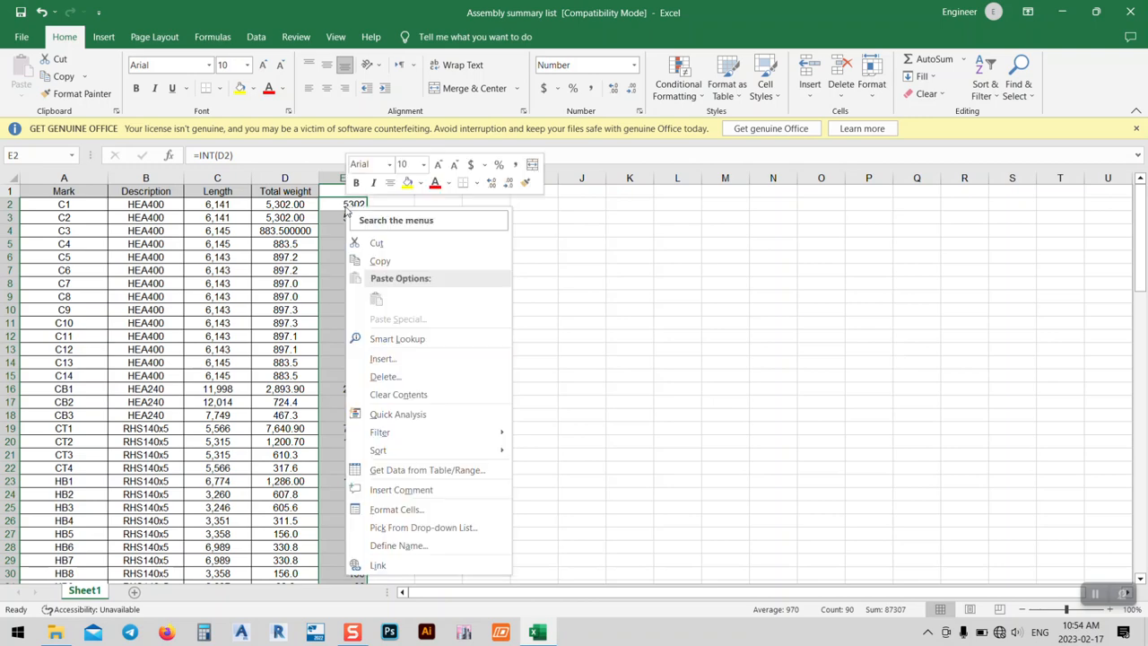
pyautogui.click(379, 261)
pyautogui.moveTo(284, 204); pyautogui.dragTo(292, 560)
pyautogui.rightClick(293, 559)
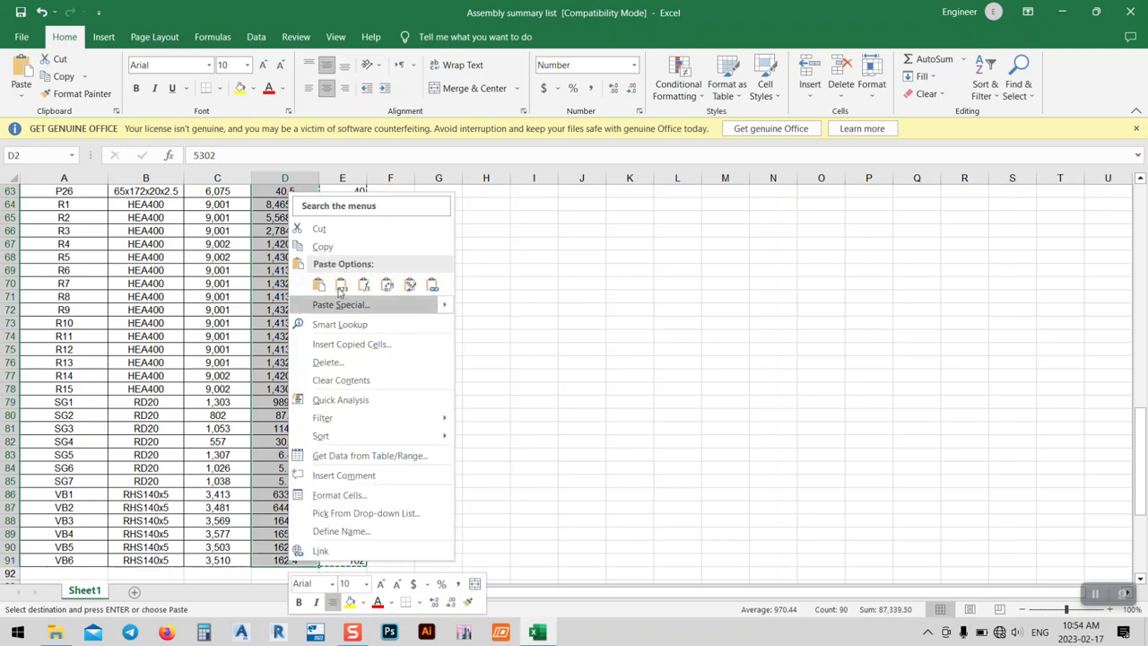
pyautogui.click(340, 285)
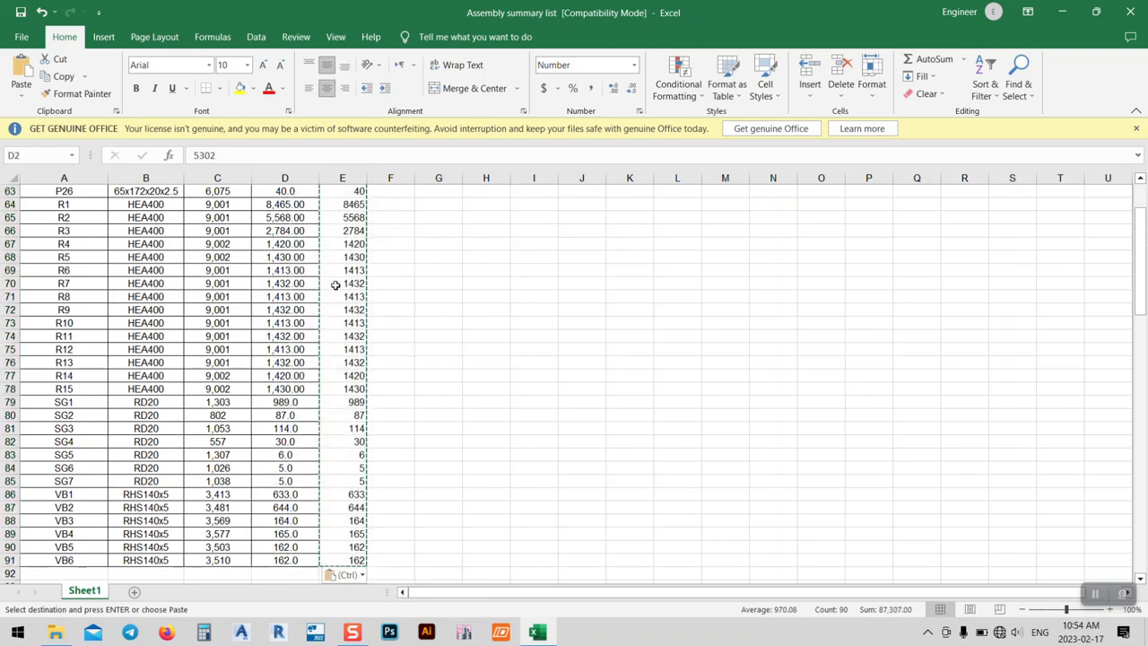
pyautogui.press('Escape')
# Step: Delete helper column E with the INT formulas
pyautogui.click(346, 174)
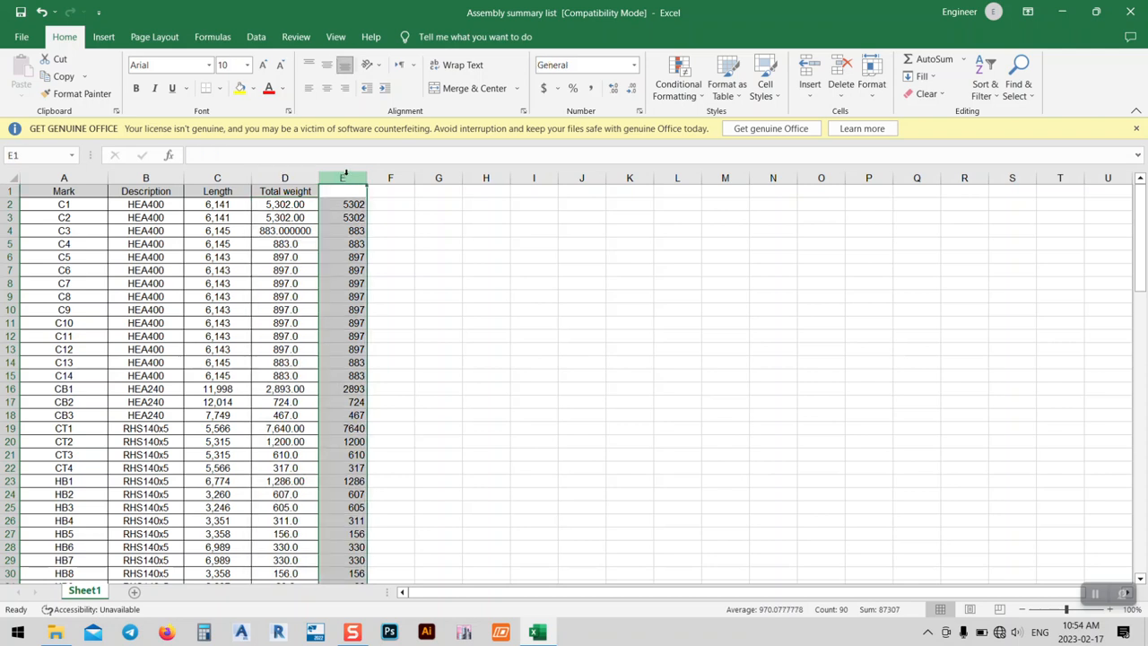
pyautogui.rightClick(346, 176)
pyautogui.click(385, 325)
pyautogui.click(431, 375)
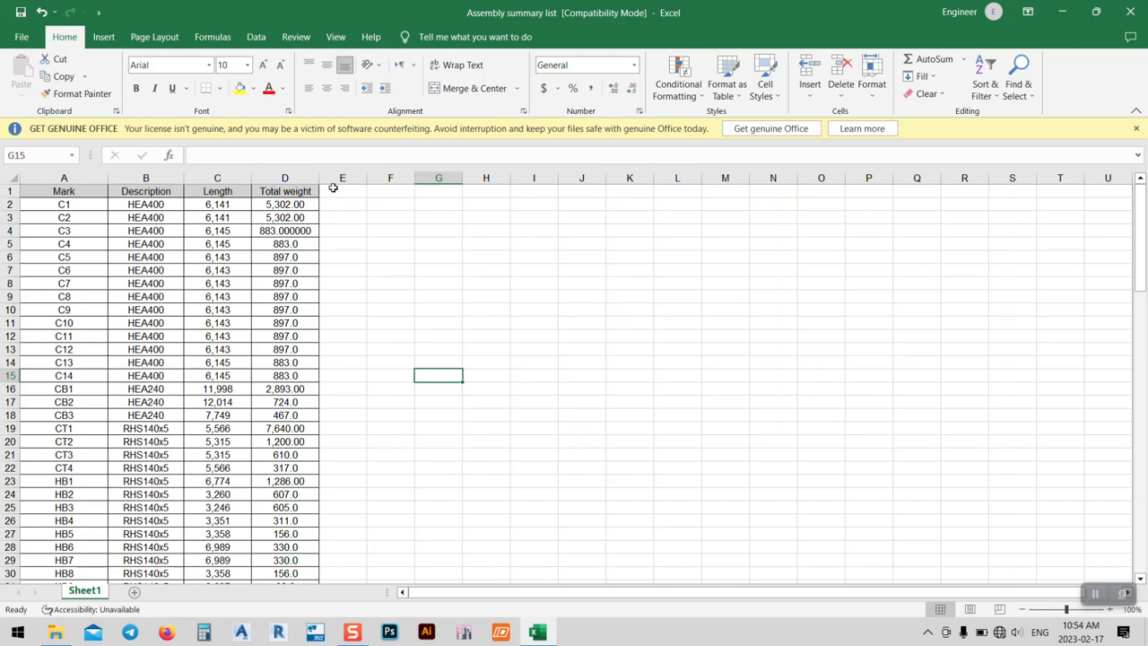
pyautogui.click(332, 188)
pyautogui.click(377, 193)
pyautogui.click(494, 193)
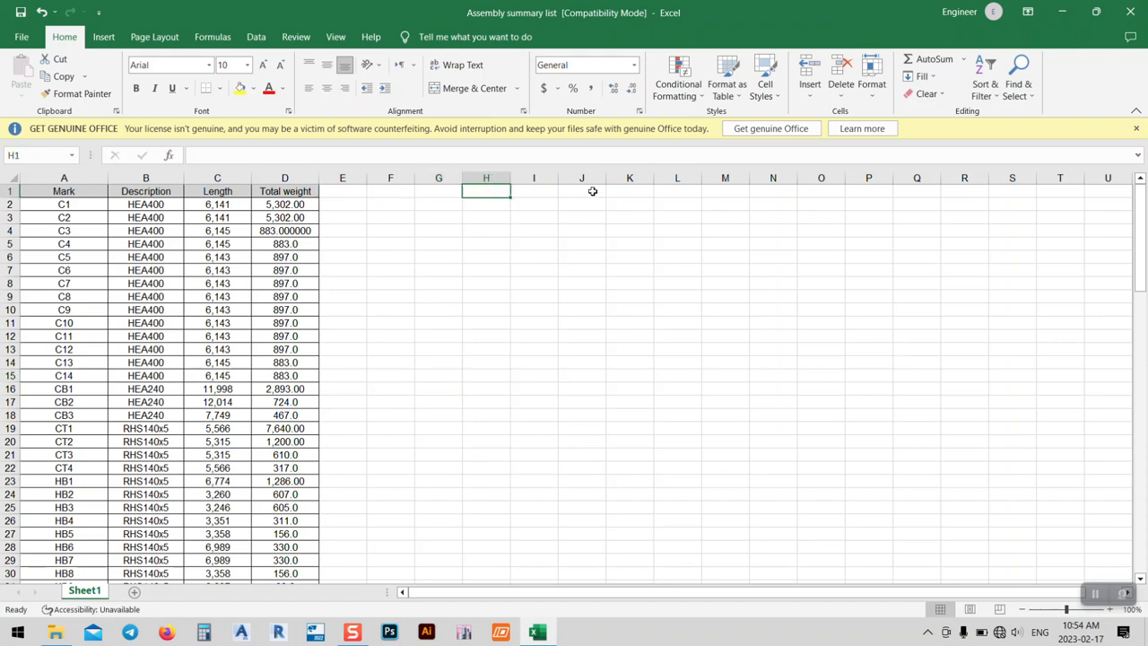
# Step: Save the Assembly summary list workbook and close it
pyautogui.click(26, 15)
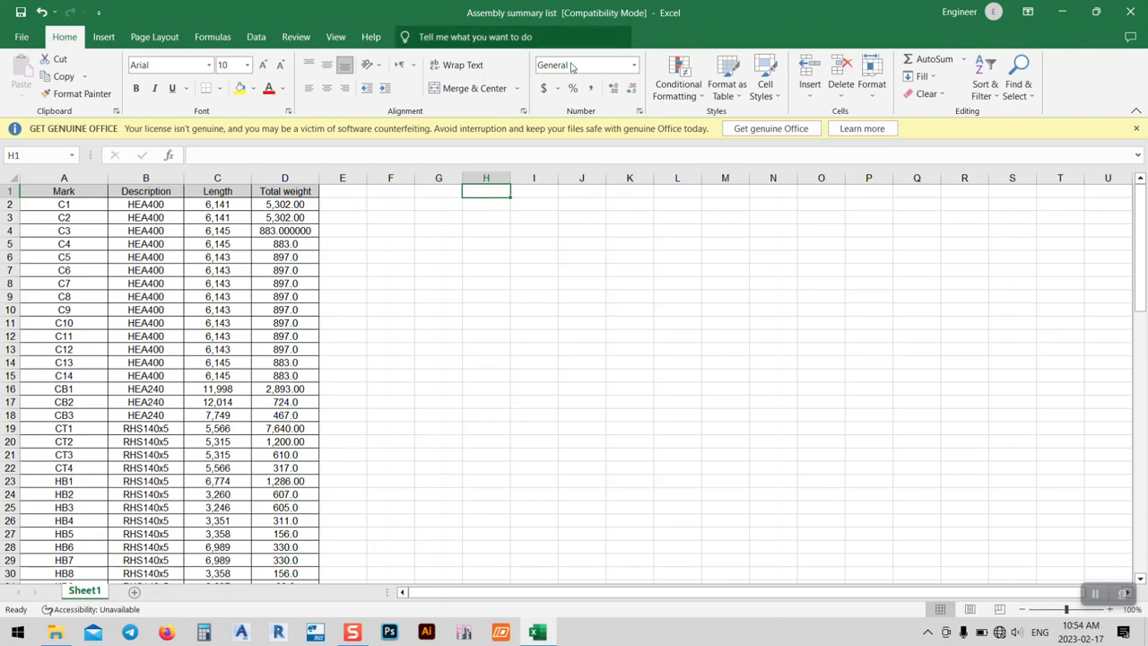
pyautogui.click(1130, 12)
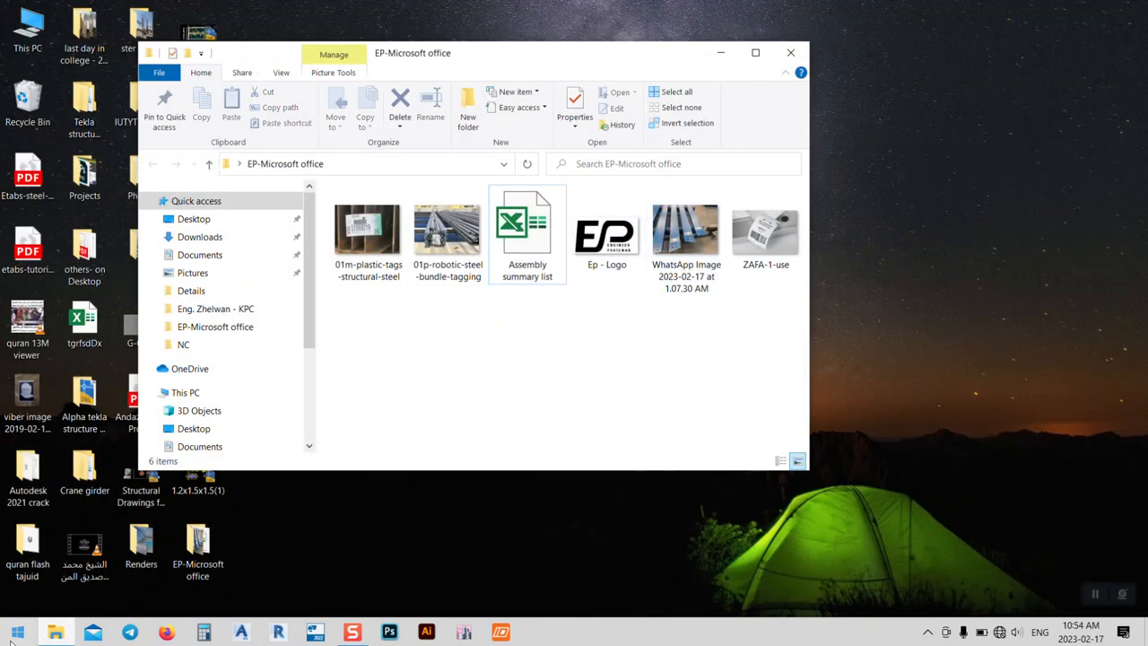
# Step: Launch Word and create a blank document
pyautogui.click(11, 635)
pyautogui.write('wo')
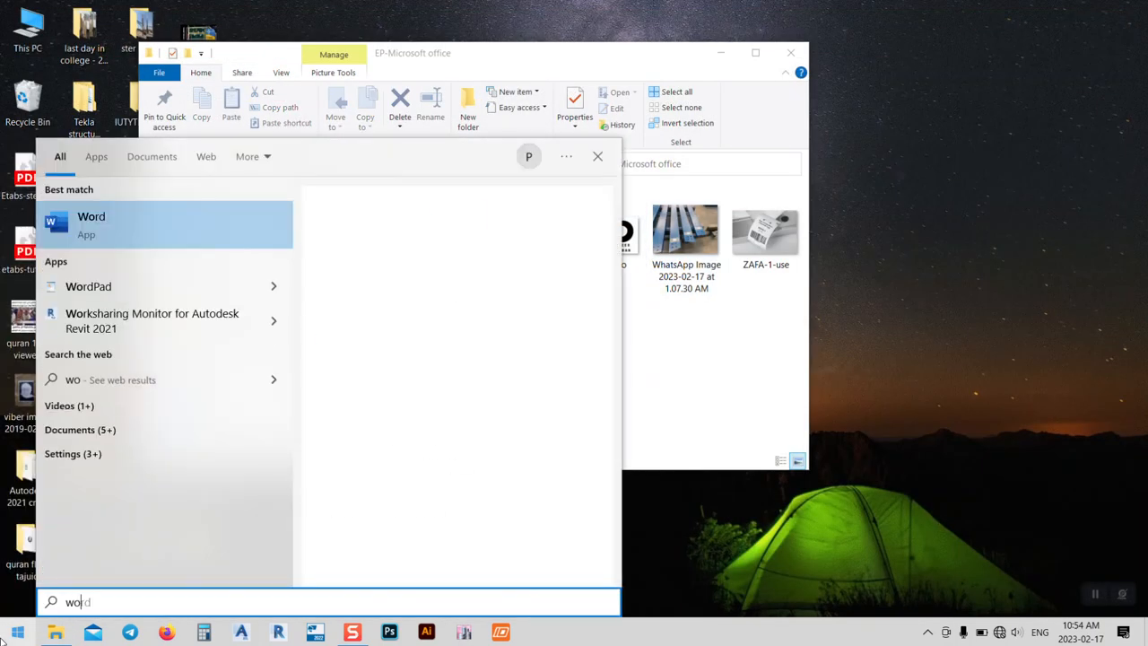
pyautogui.write('rd')
pyautogui.press('Return')
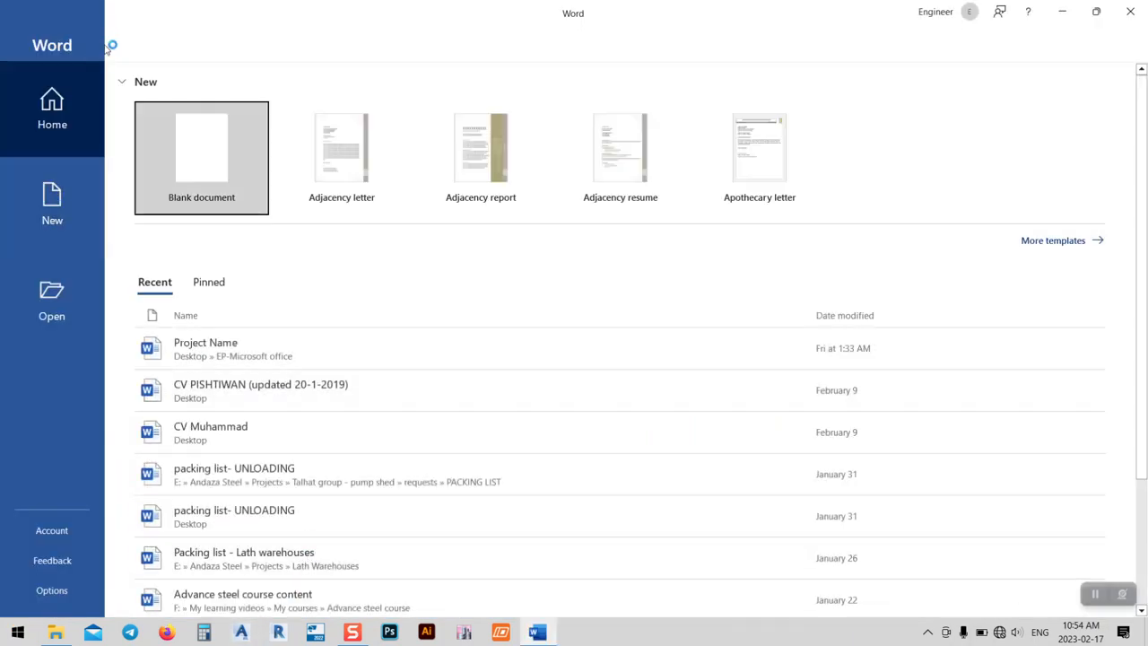
pyautogui.click(207, 174)
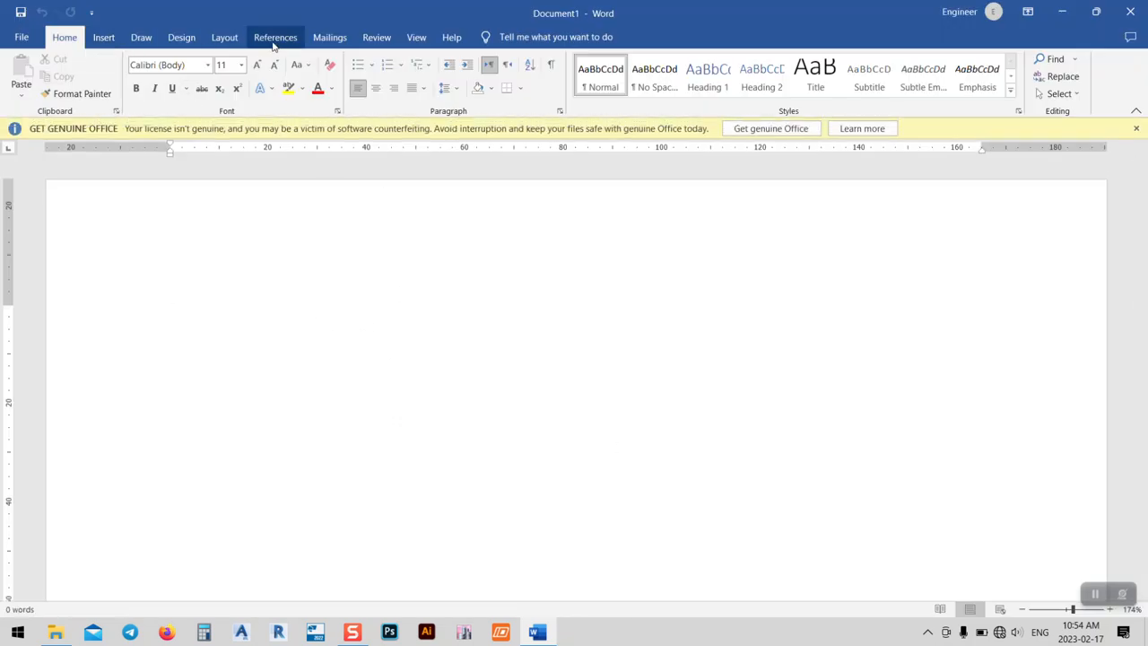
# Step: Start a label mail merge with the Other/Custom vendor and open the details of the 1134 - 1 1/3 x 4 Inch Label
pyautogui.click(330, 39)
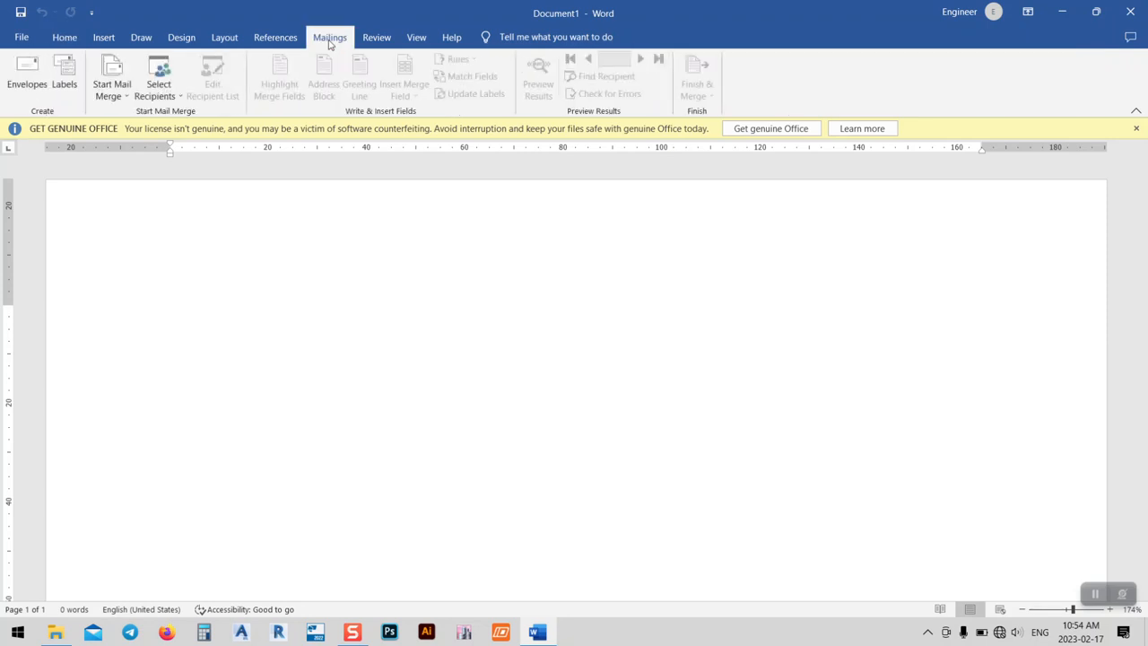
pyautogui.click(111, 98)
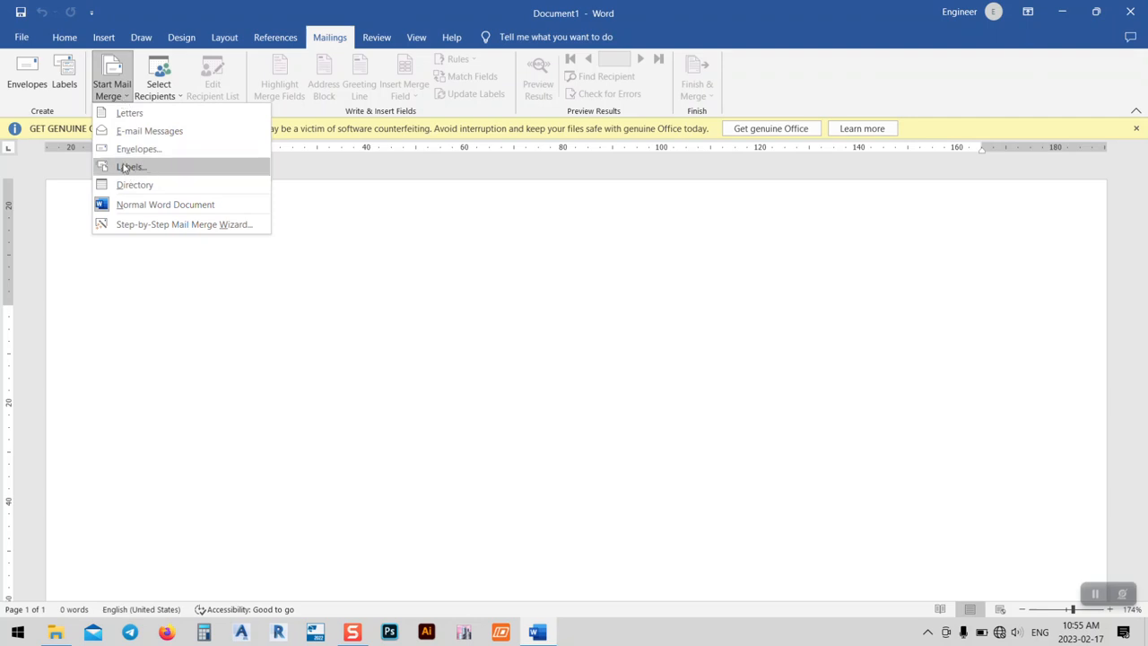
pyautogui.click(125, 168)
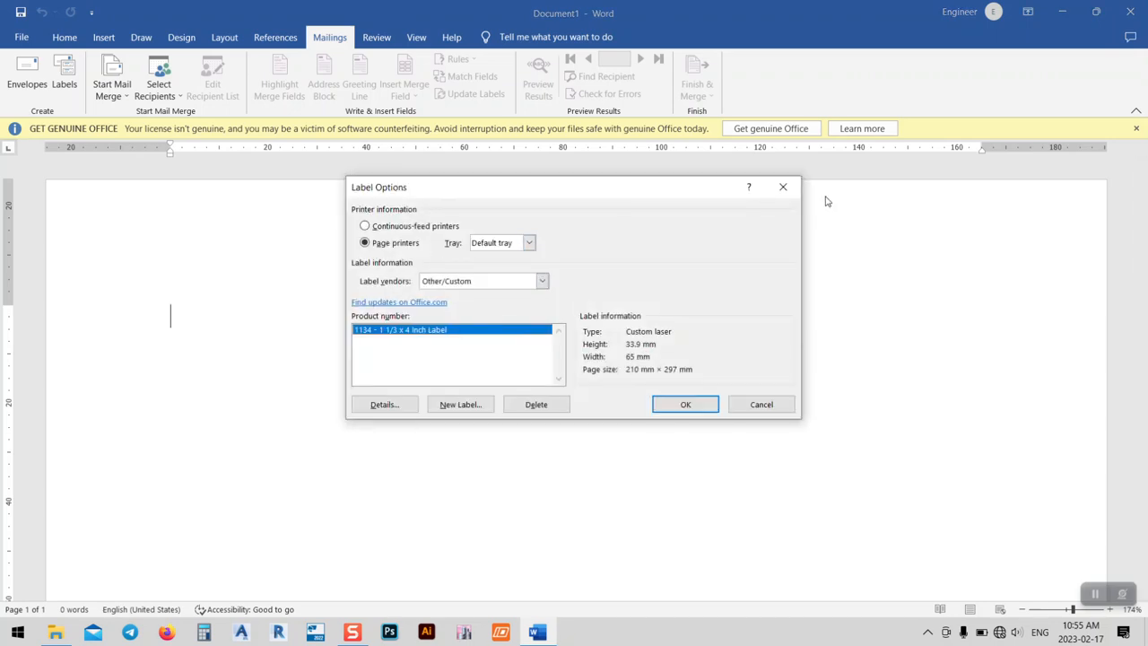
pyautogui.moveTo(605, 185); pyautogui.dragTo(553, 162)
pyautogui.click(431, 260)
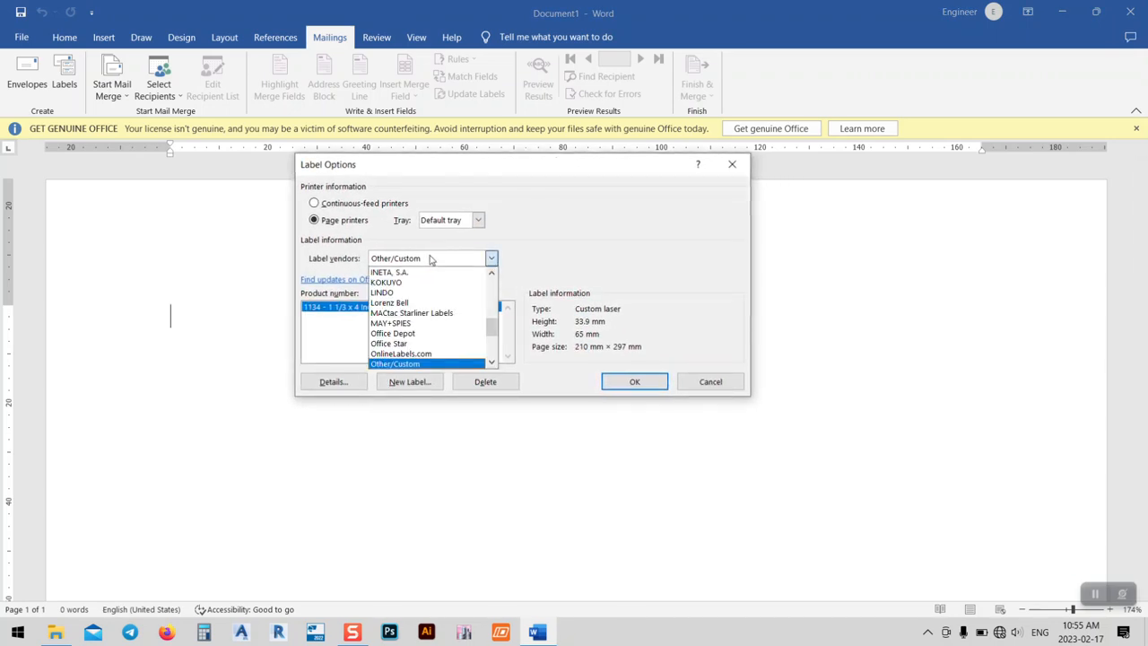
pyautogui.click(400, 364)
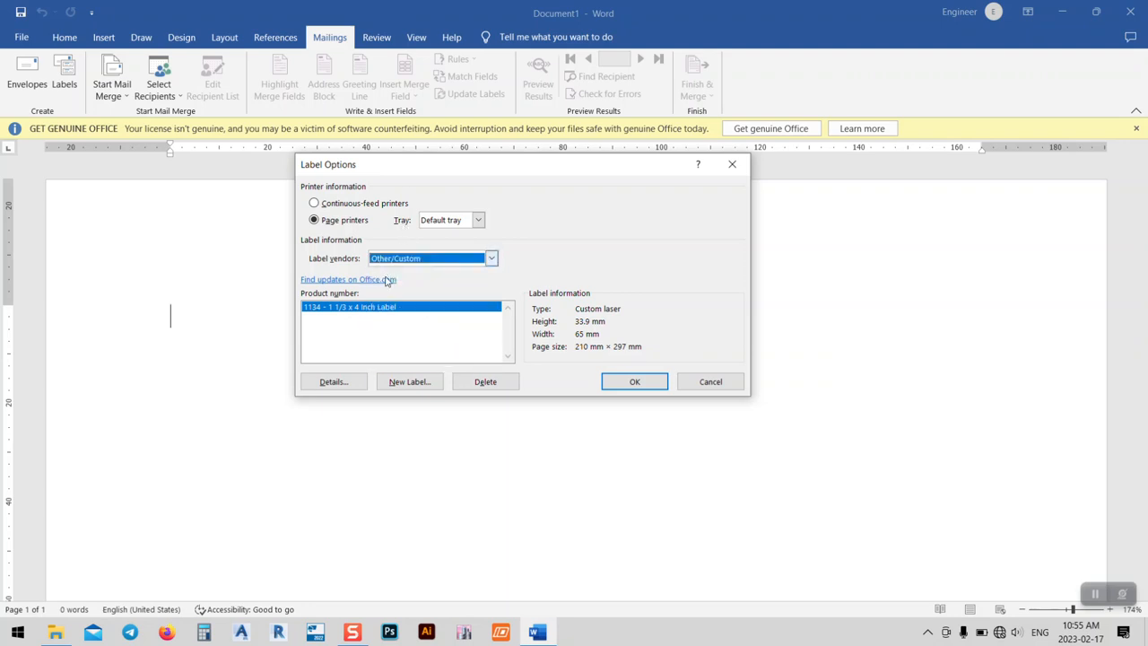
pyautogui.click(334, 383)
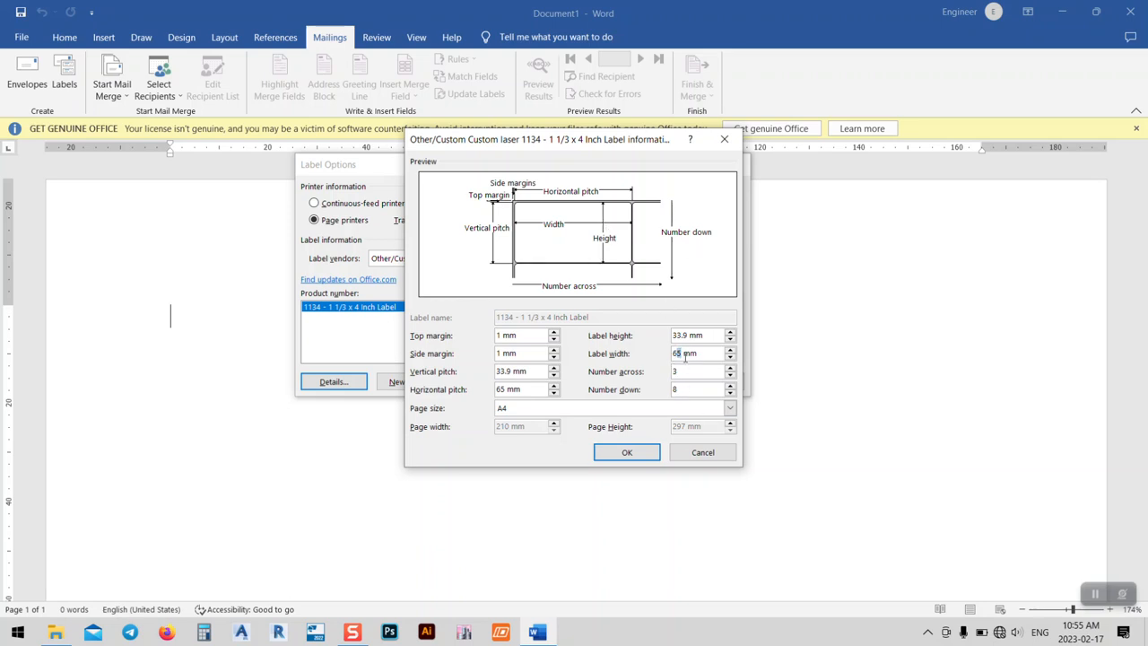
# Step: Try to set the custom label's width to 75 mm
pyautogui.moveTo(683, 355); pyautogui.dragTo(671, 354)
pyautogui.write('75')
pyautogui.press('Tab')
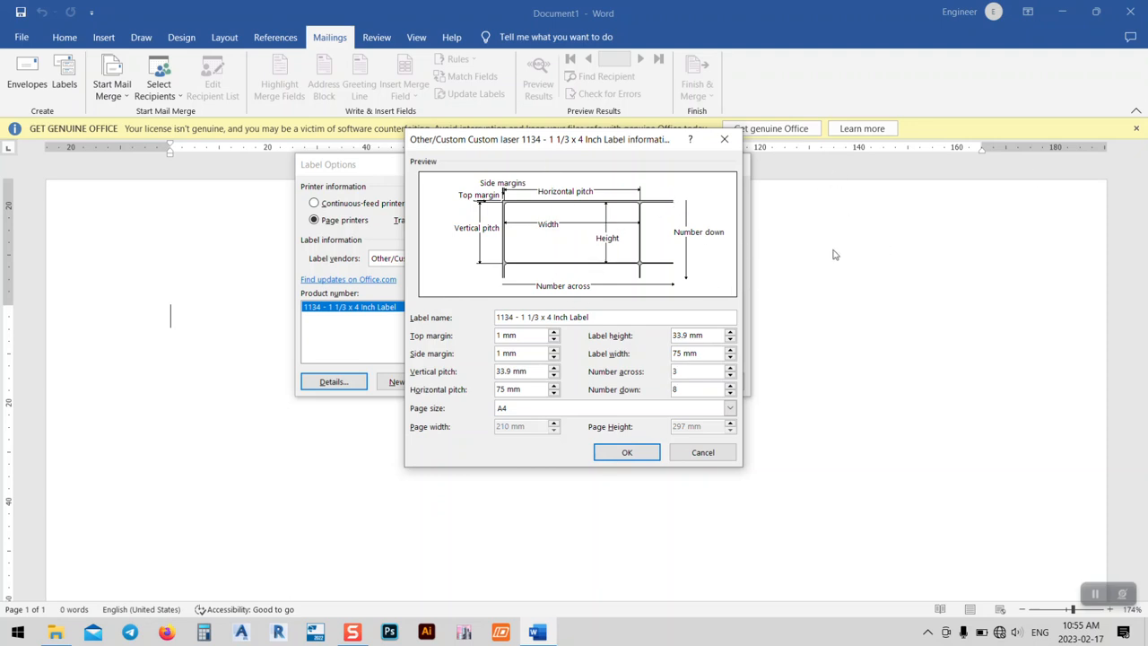
pyautogui.click(629, 453)
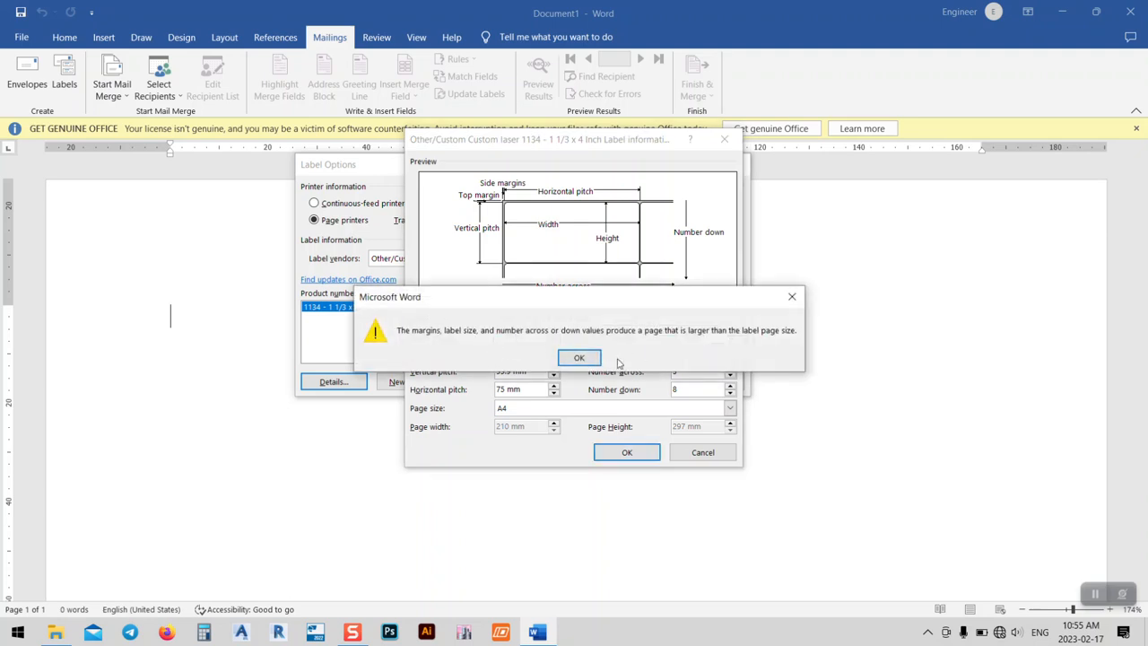
pyautogui.click(576, 359)
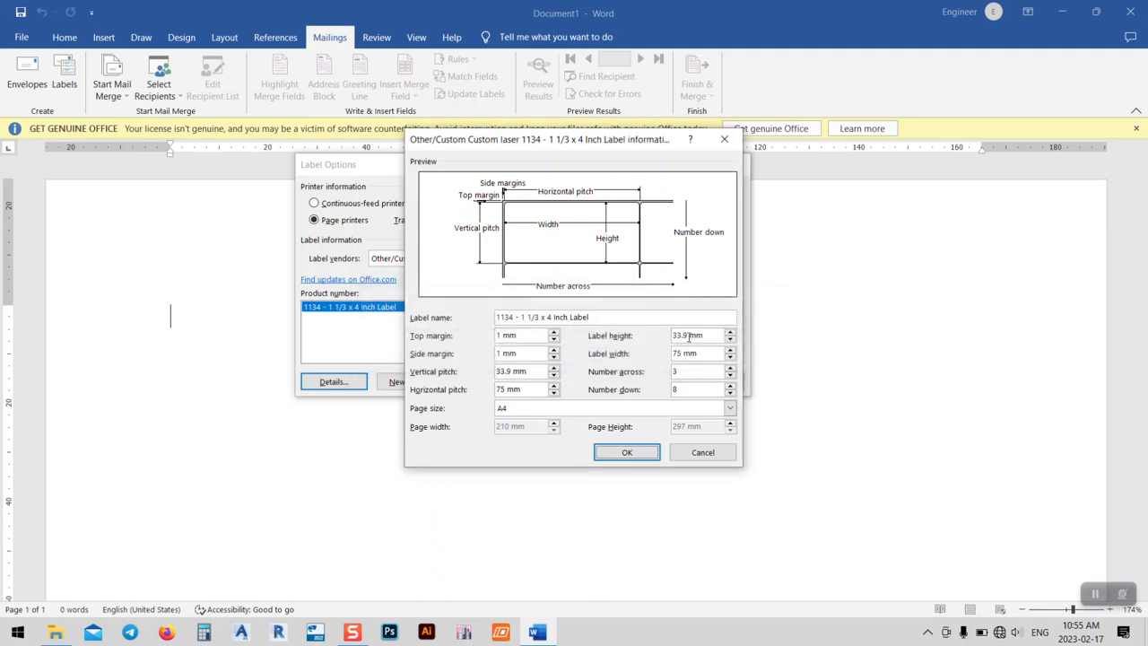
# Step: Set the label width to 67 mm, create the label sheet and check how it fills the page
pyautogui.moveTo(681, 356); pyautogui.dragTo(665, 359)
pyautogui.write('6')
pyautogui.click(626, 453)
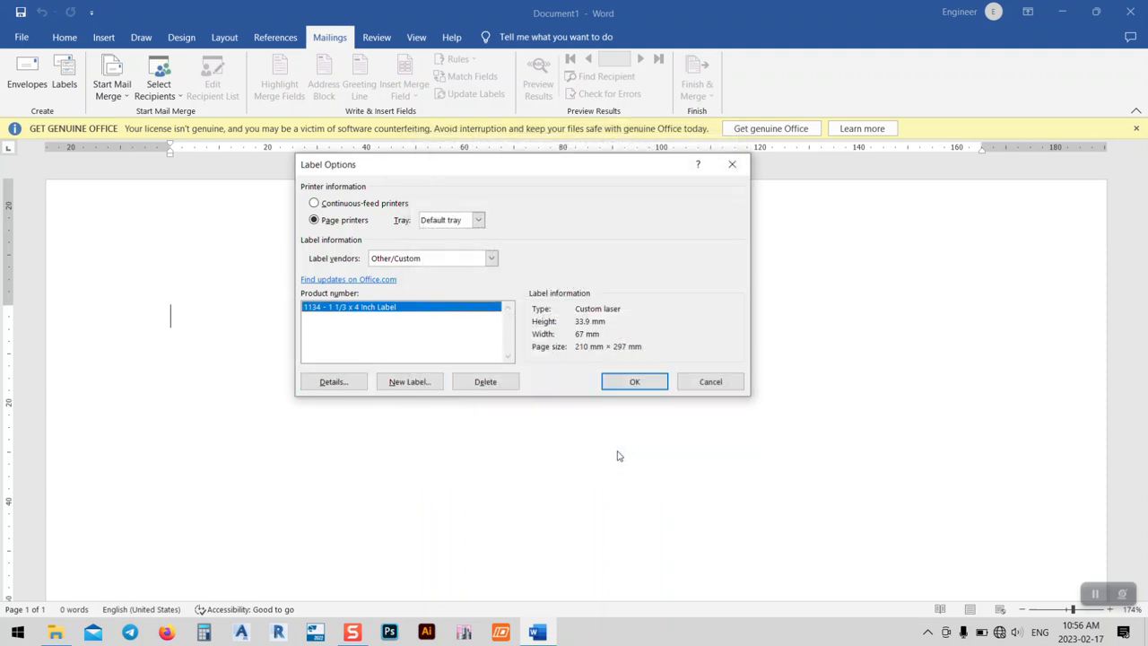
pyautogui.click(632, 382)
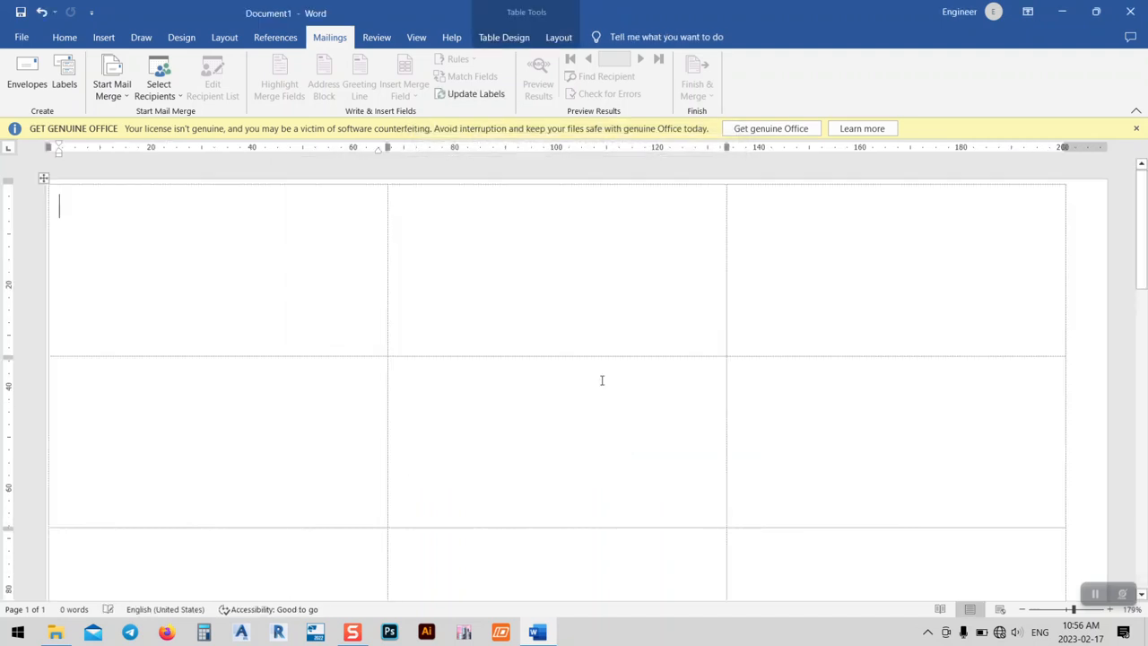
pyautogui.scroll(-15, 365, 256)
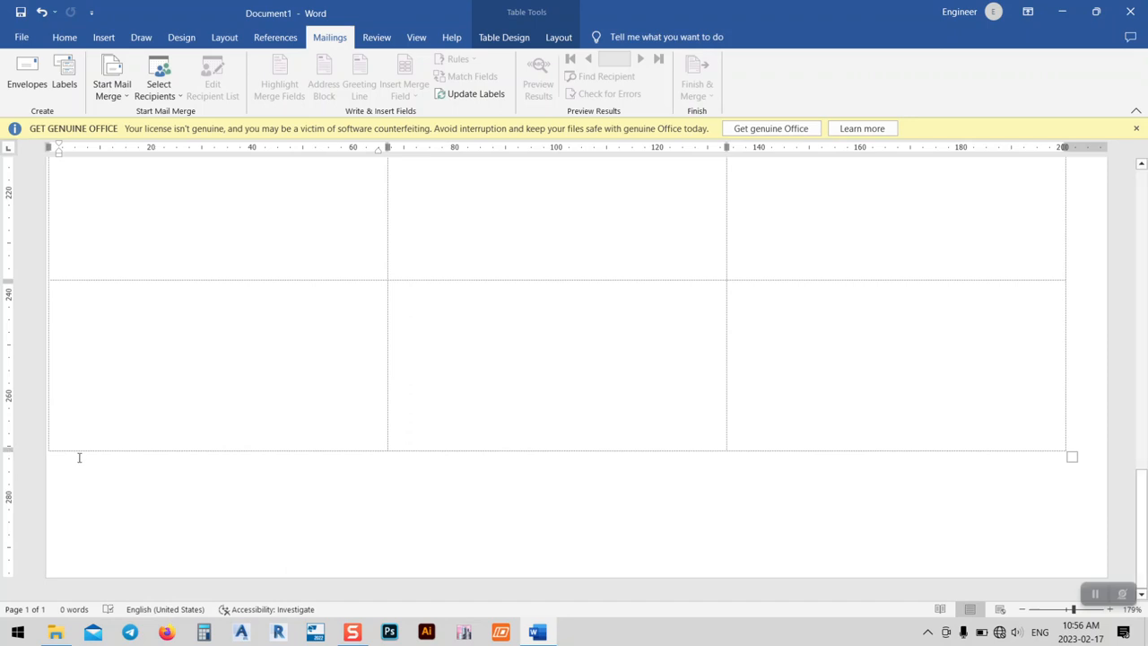
pyautogui.scroll(15, 85, 481)
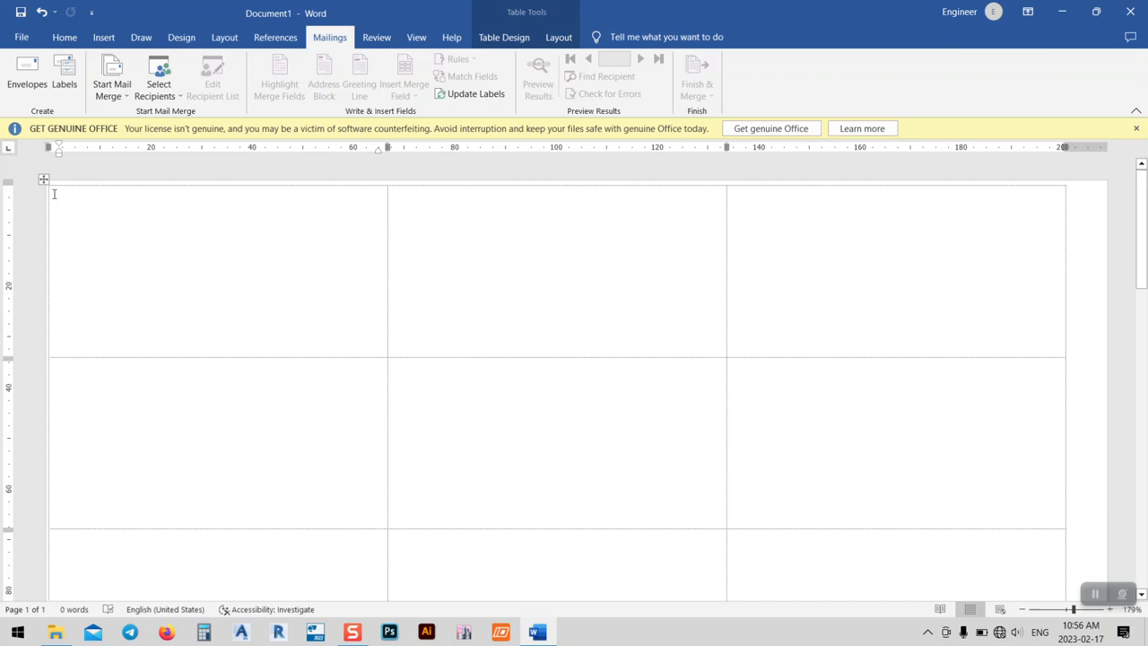
# Step: Undo the label sheet and recreate it from the same label with a height of 37 mm
pyautogui.hotkey('ctrl', 'z')
pyautogui.hotkey('ctrl', 'z')
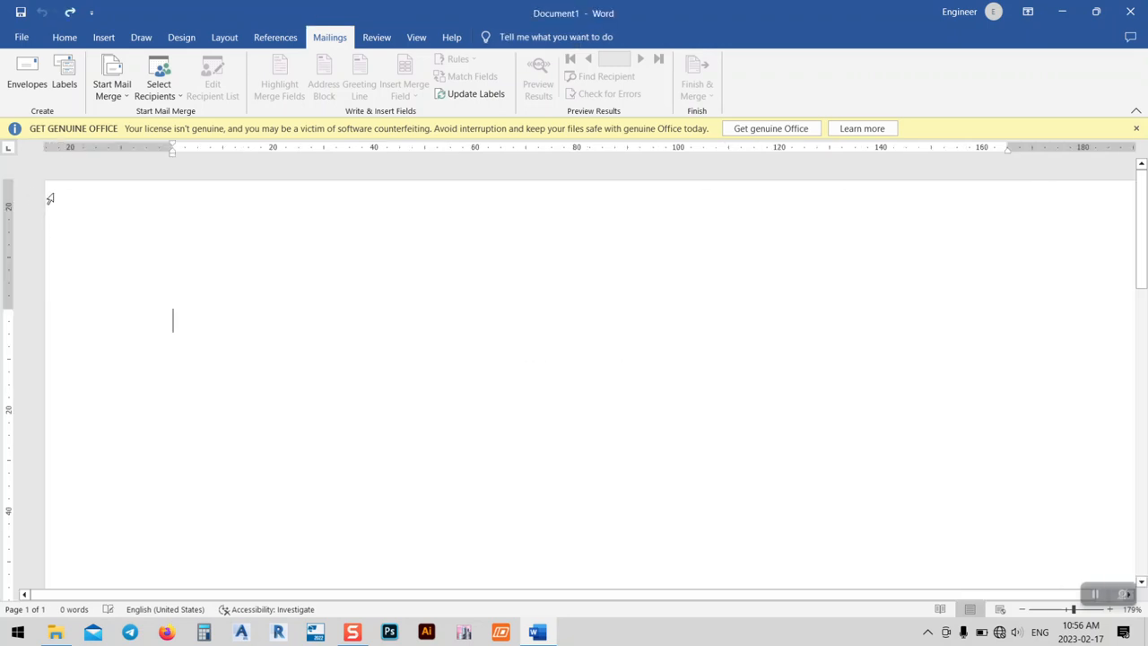
pyautogui.click(106, 91)
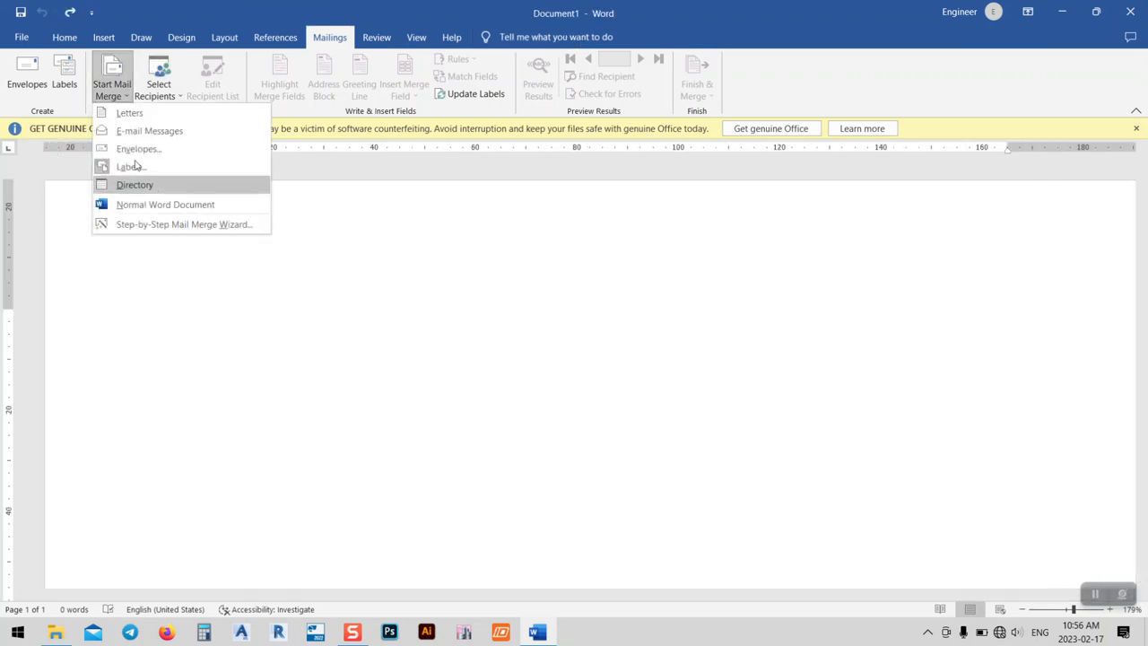
pyautogui.click(139, 166)
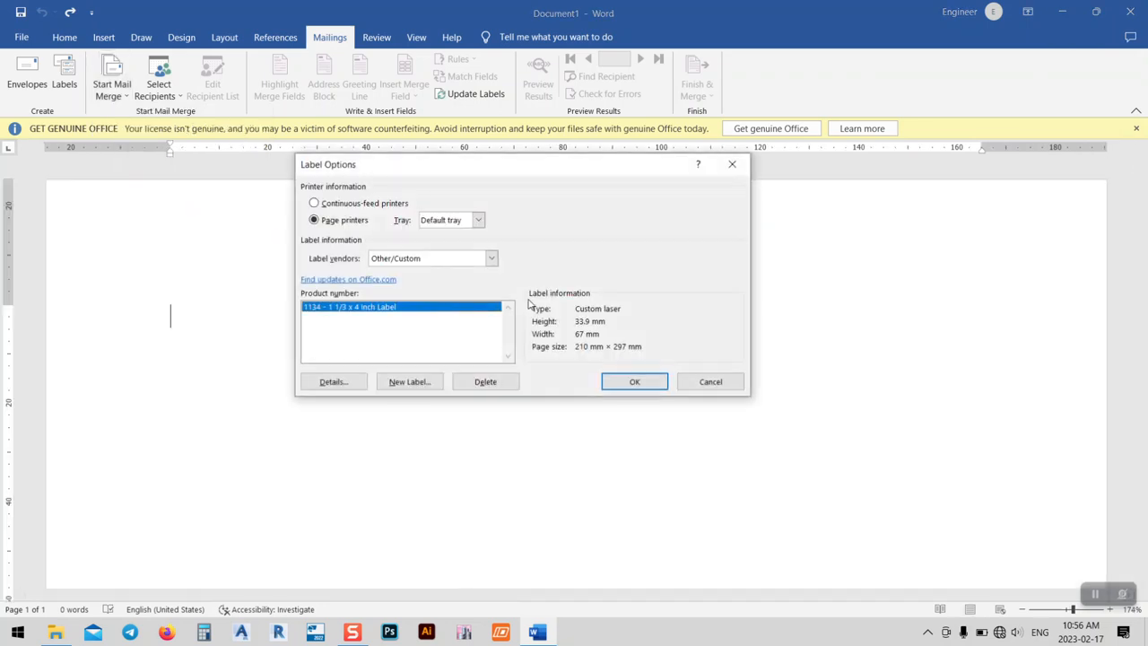
pyautogui.click(330, 383)
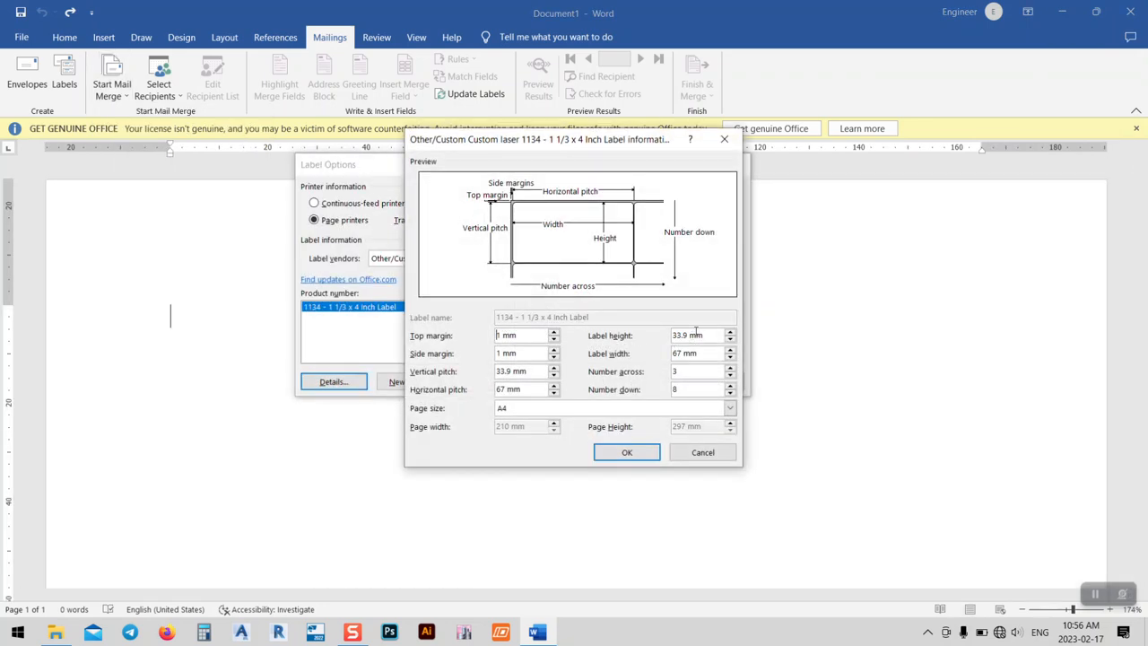
pyautogui.moveTo(690, 335); pyautogui.dragTo(676, 337)
pyautogui.click(617, 453)
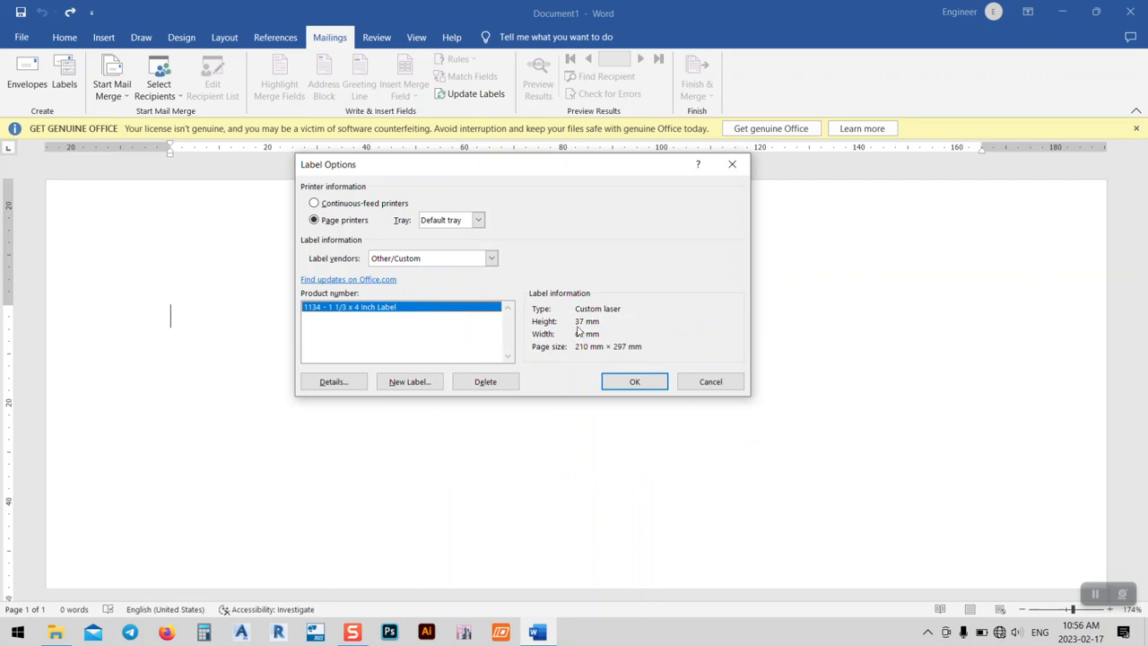
pyautogui.click(634, 382)
pyautogui.scroll(-10, 618, 379)
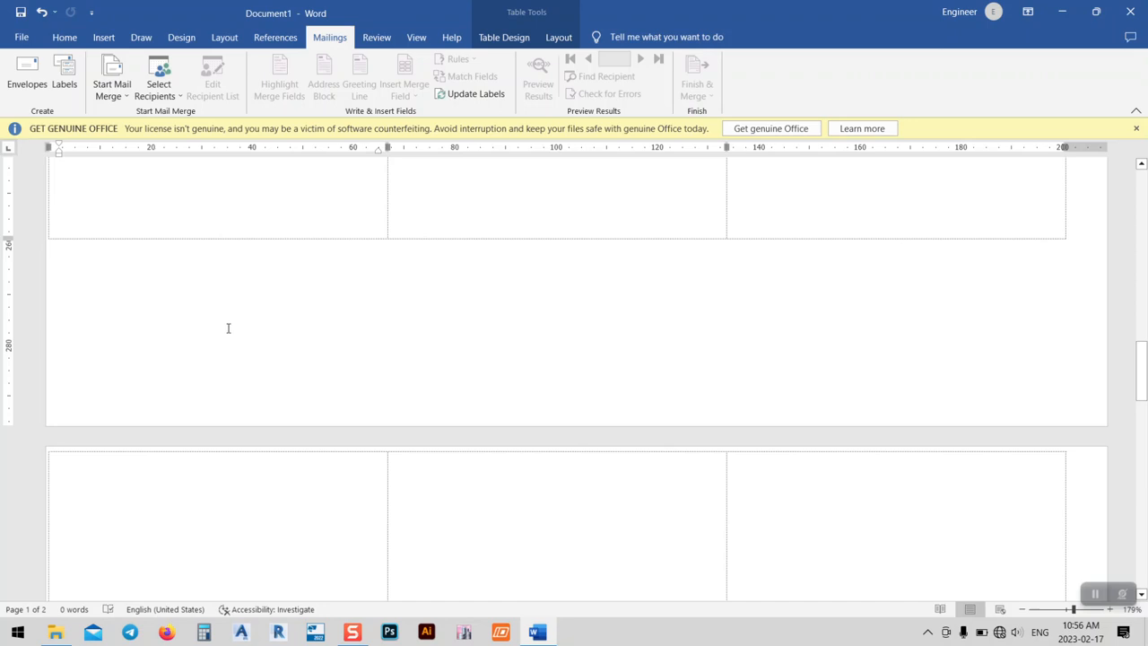
pyautogui.scroll(1, 228, 328)
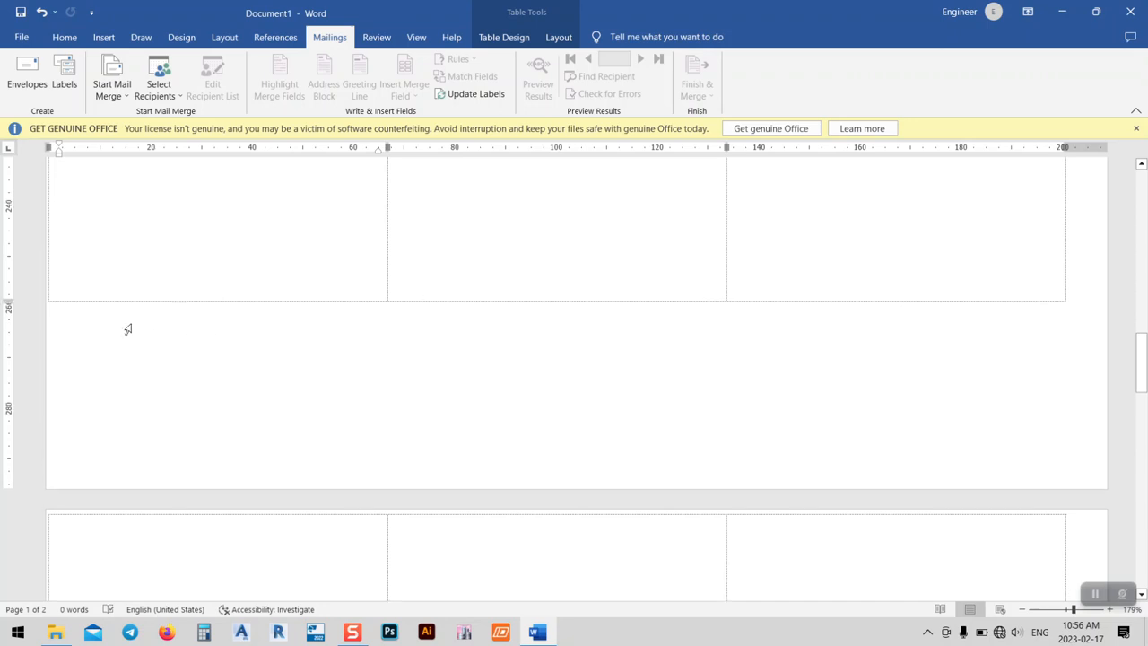
# Step: Undo the last label sheet and reopen the details of the custom label for the mail merge
pyautogui.hotkey('ctrl', 'z')
pyautogui.click(111, 87)
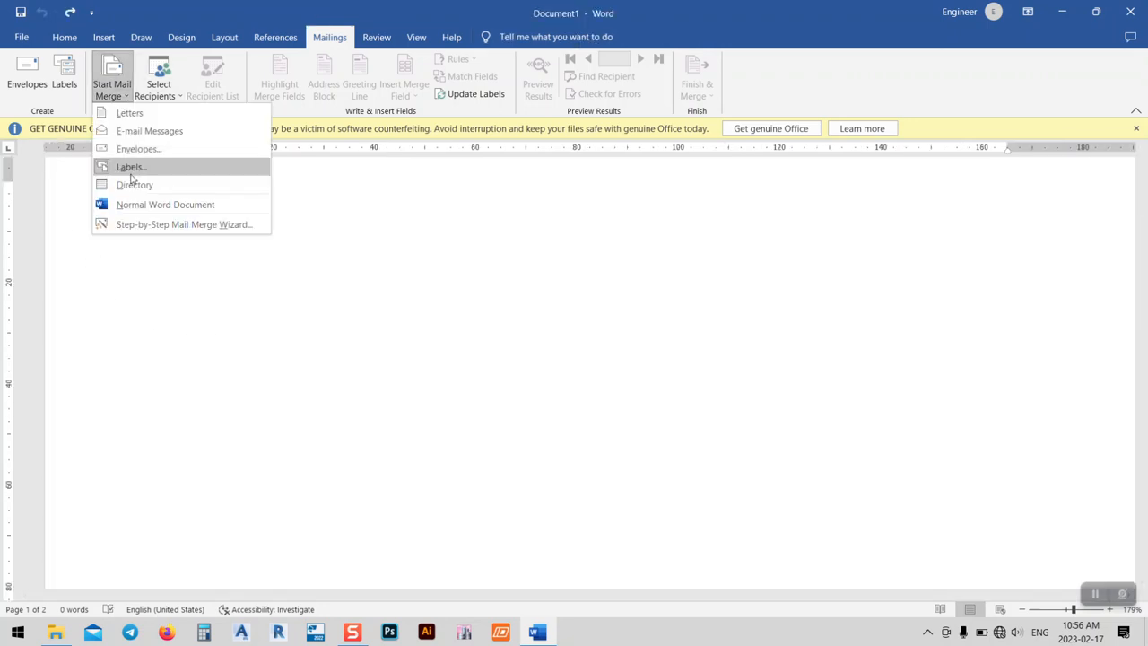
pyautogui.click(130, 168)
pyautogui.click(330, 387)
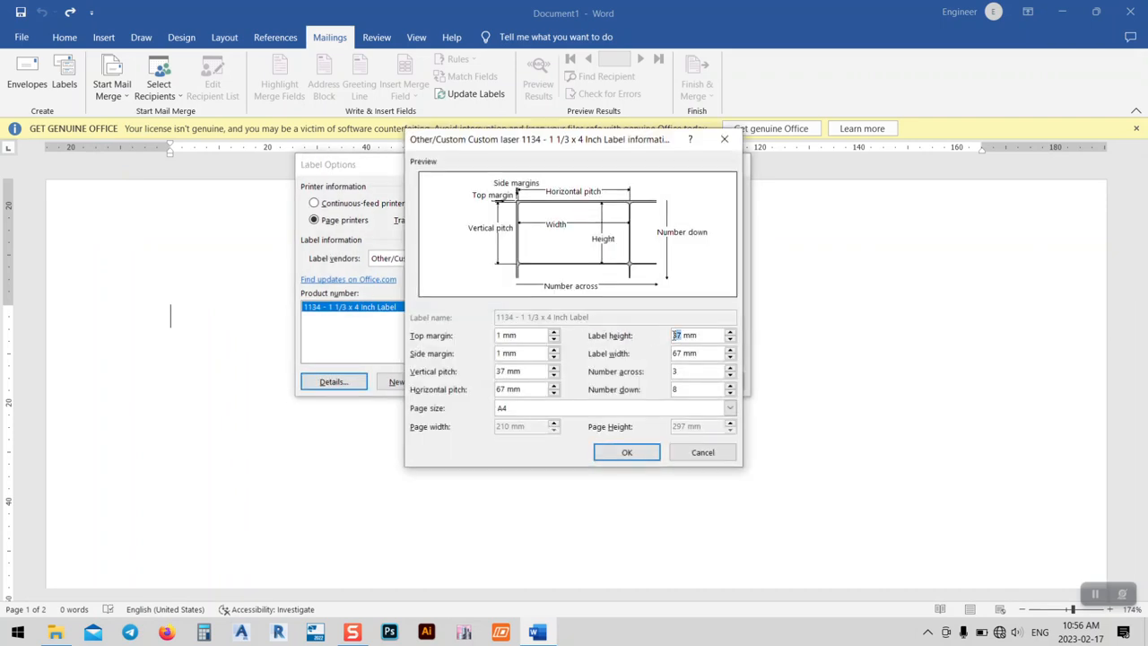
# Step: Try label heights of 45 mm and 42 mm for the custom label
pyautogui.write('45')
pyautogui.press('Return')
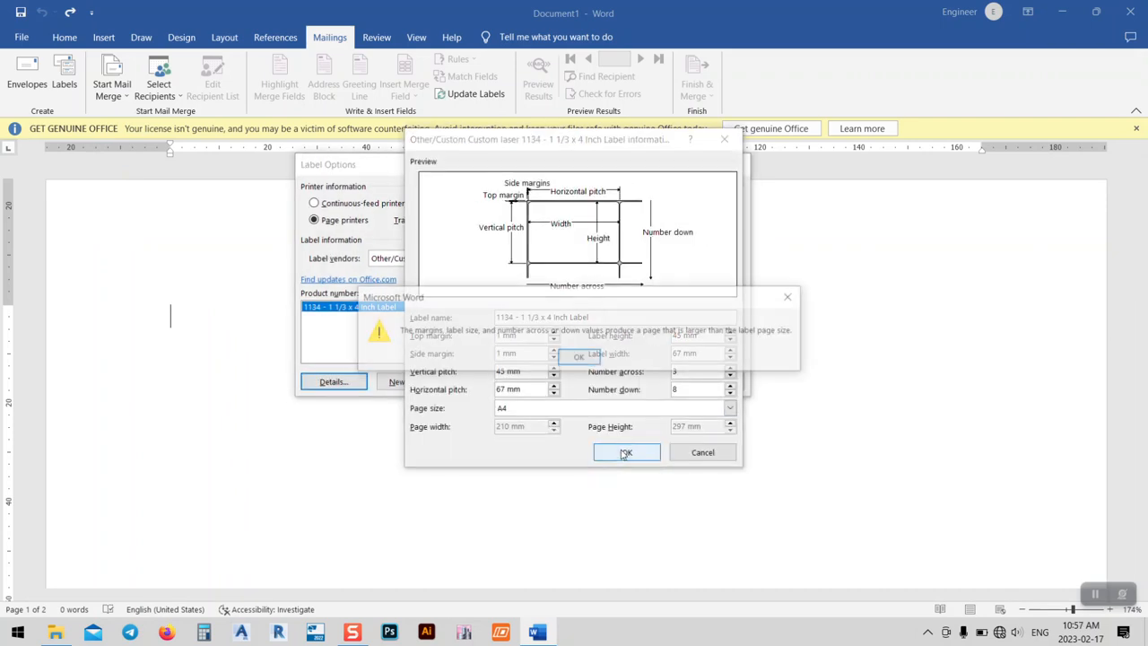
pyautogui.click(579, 357)
pyautogui.doubleClick(665, 338)
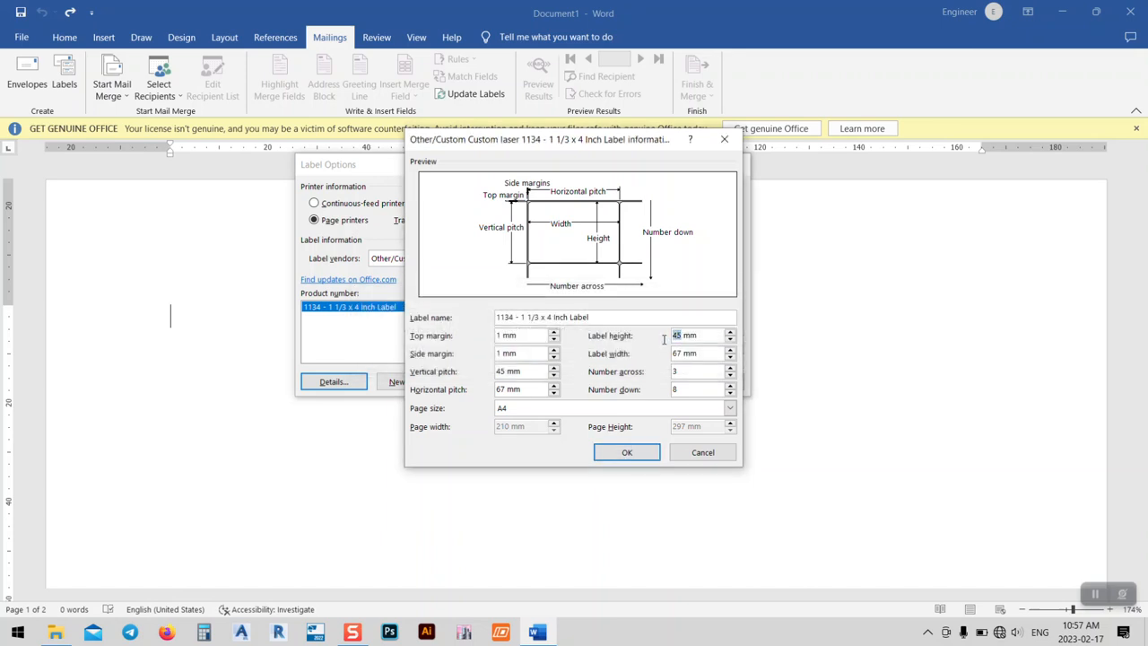
pyautogui.write('42')
pyautogui.press('Return')
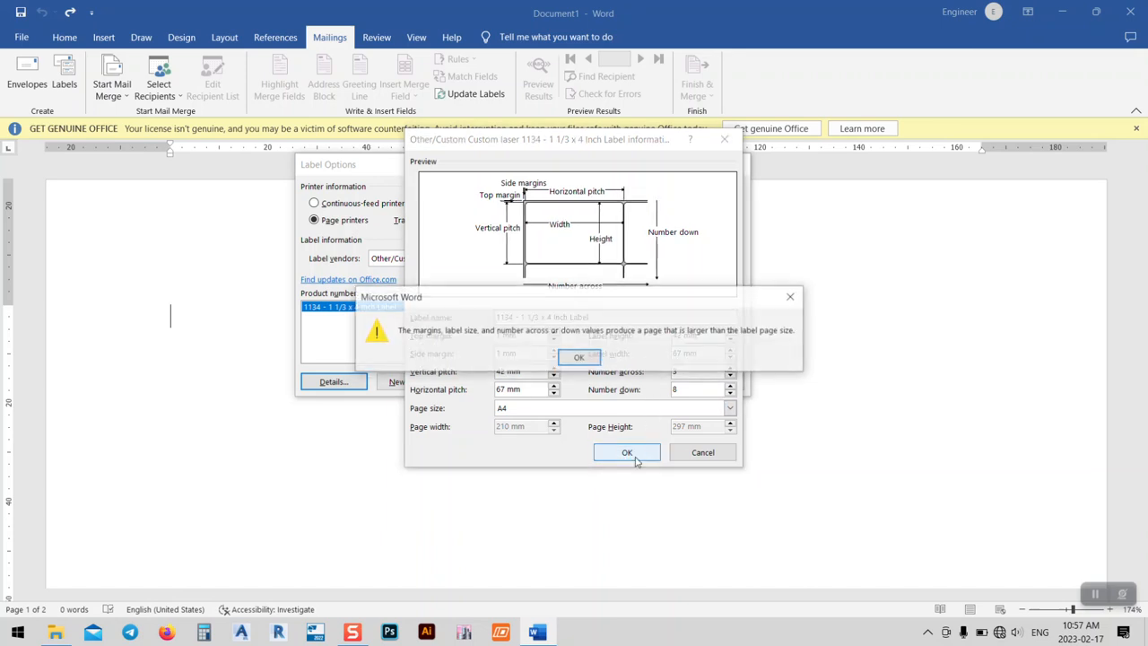
pyautogui.click(657, 357)
# Step: Try label heights of 40 mm, 39 mm and 38 mm for the custom label
pyautogui.moveTo(683, 336); pyautogui.dragTo(653, 347)
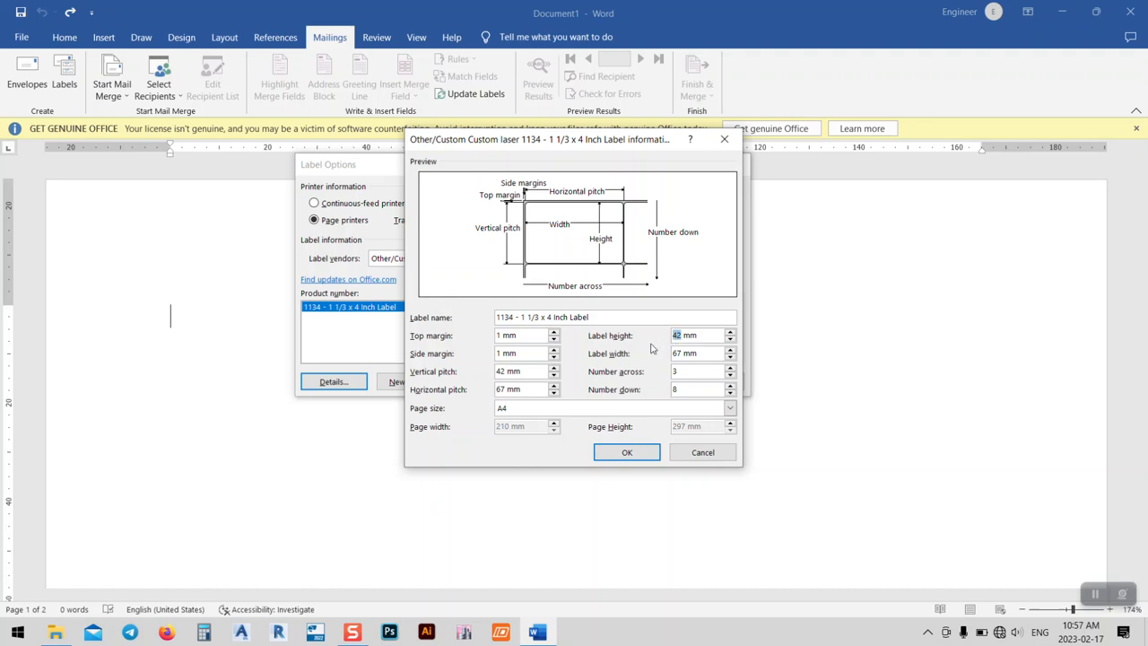
pyautogui.write('40')
pyautogui.click(630, 454)
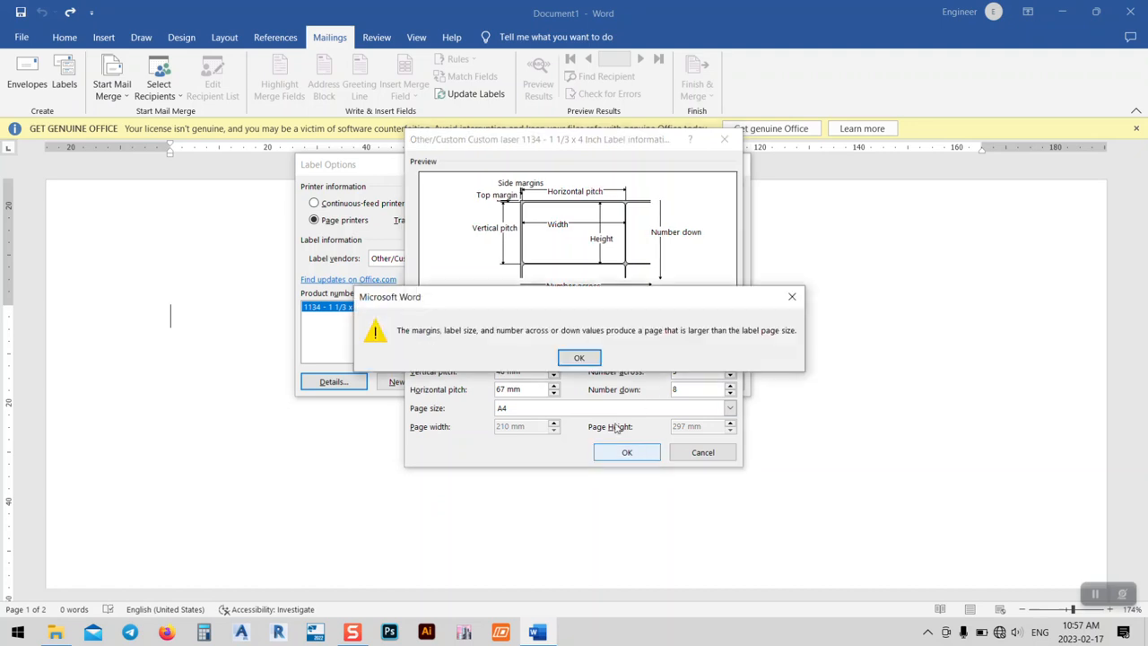
pyautogui.click(579, 356)
pyautogui.click(682, 335)
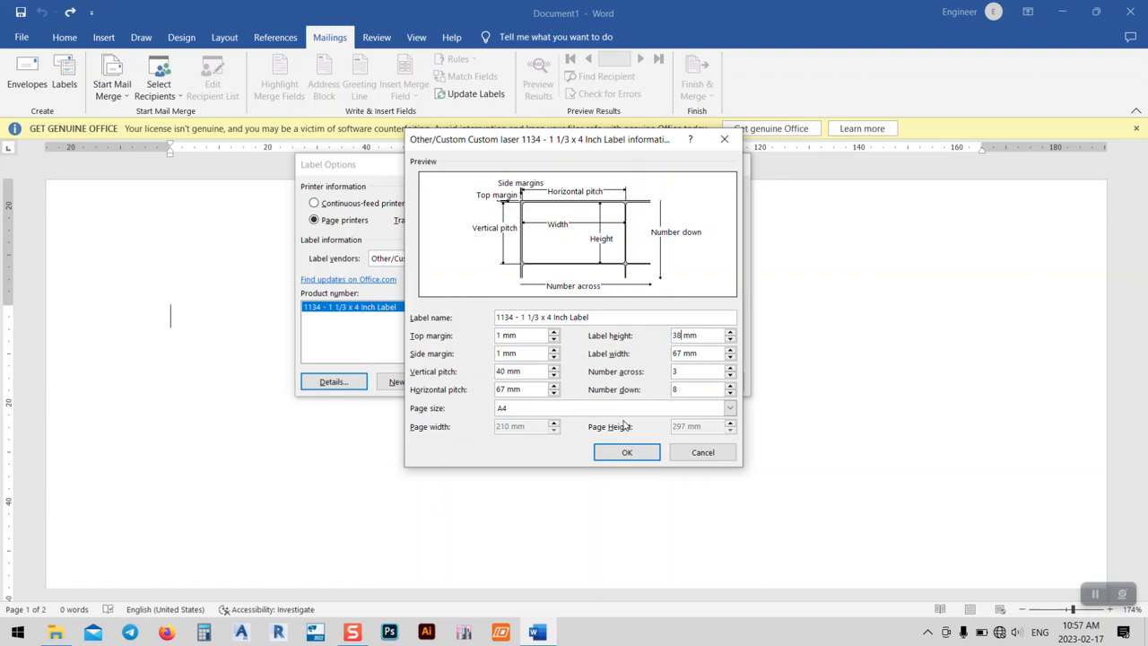
pyautogui.click(626, 451)
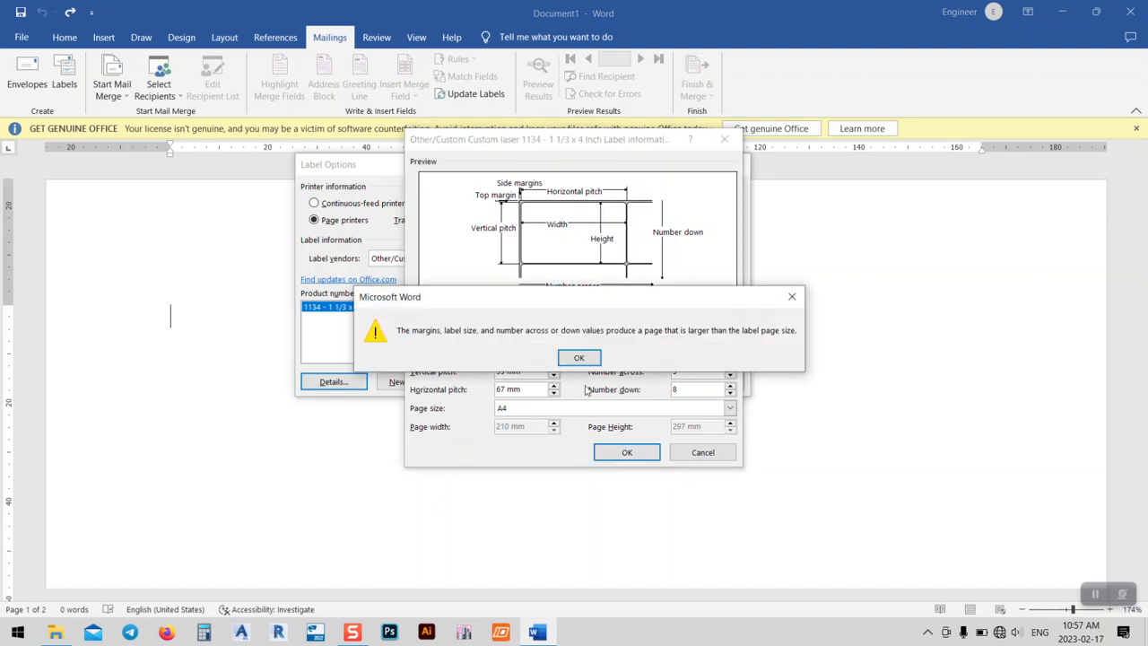
pyautogui.click(579, 357)
pyautogui.click(680, 335)
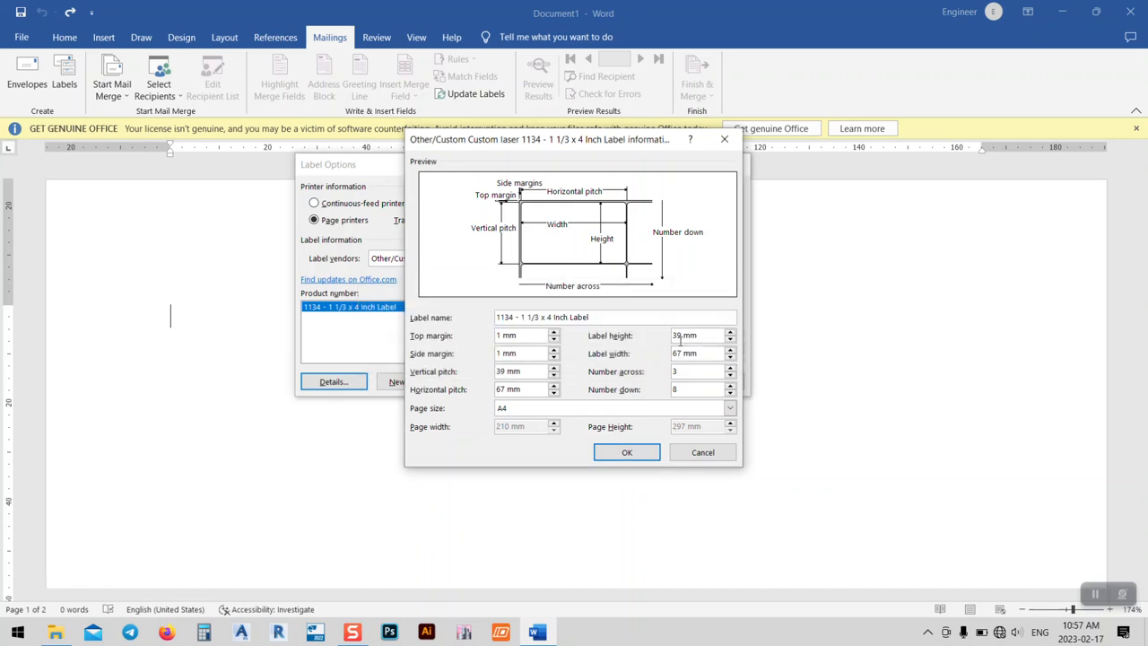
pyautogui.click(627, 452)
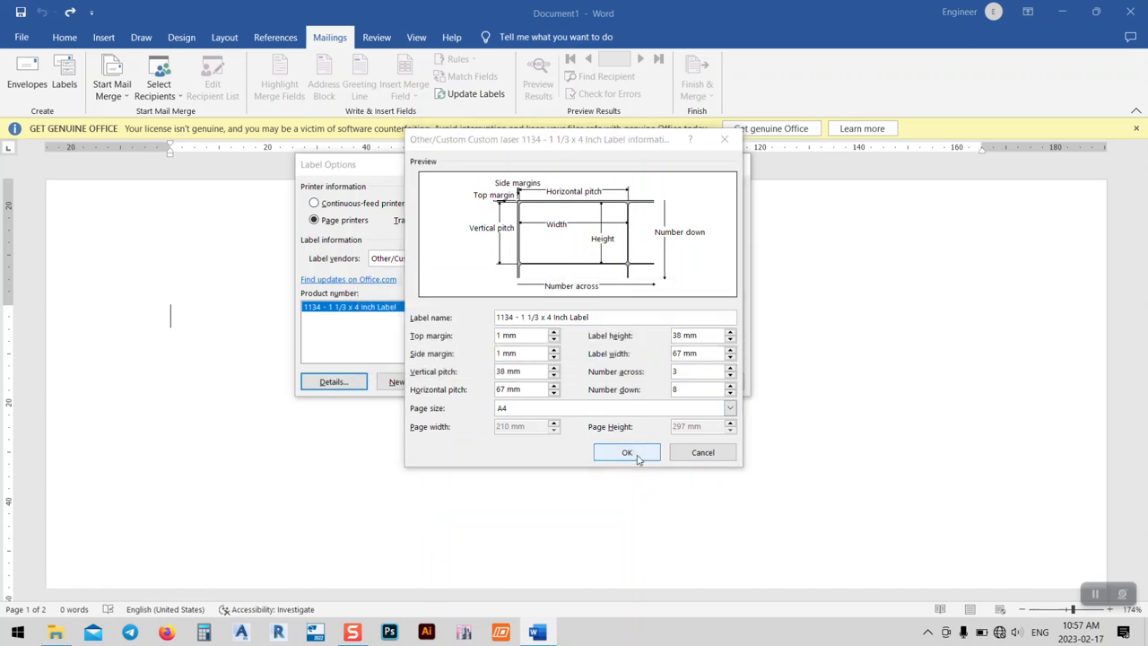
# Step: Set the label height to 36 mm, create the label sheet and check how it fits the page
pyautogui.click(677, 334)
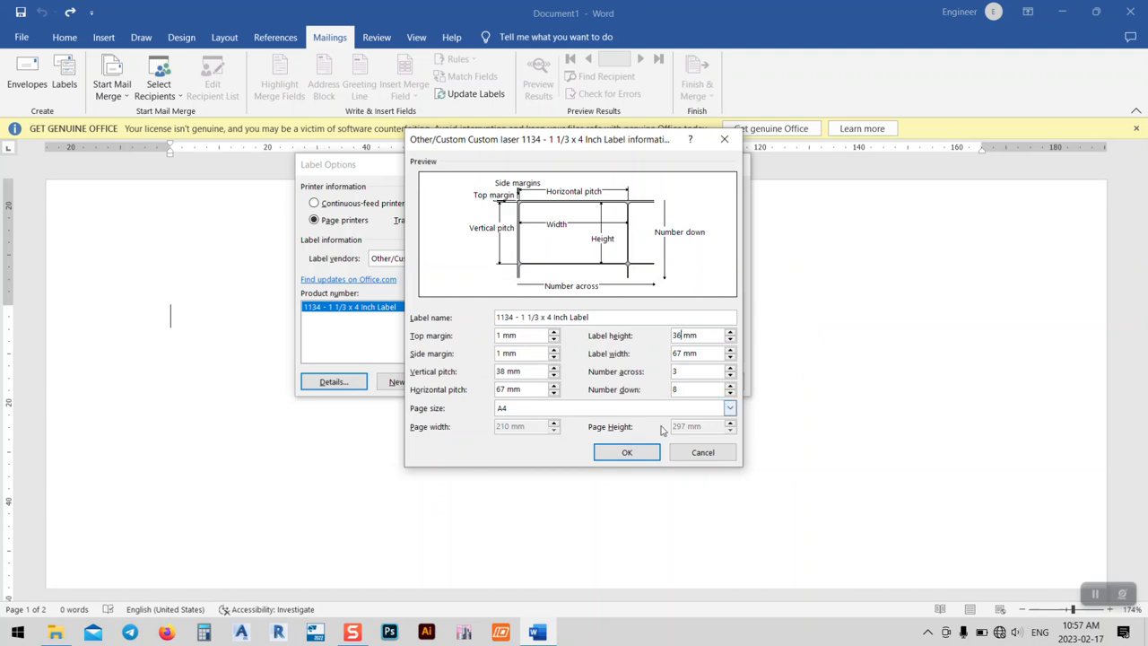
pyautogui.click(628, 453)
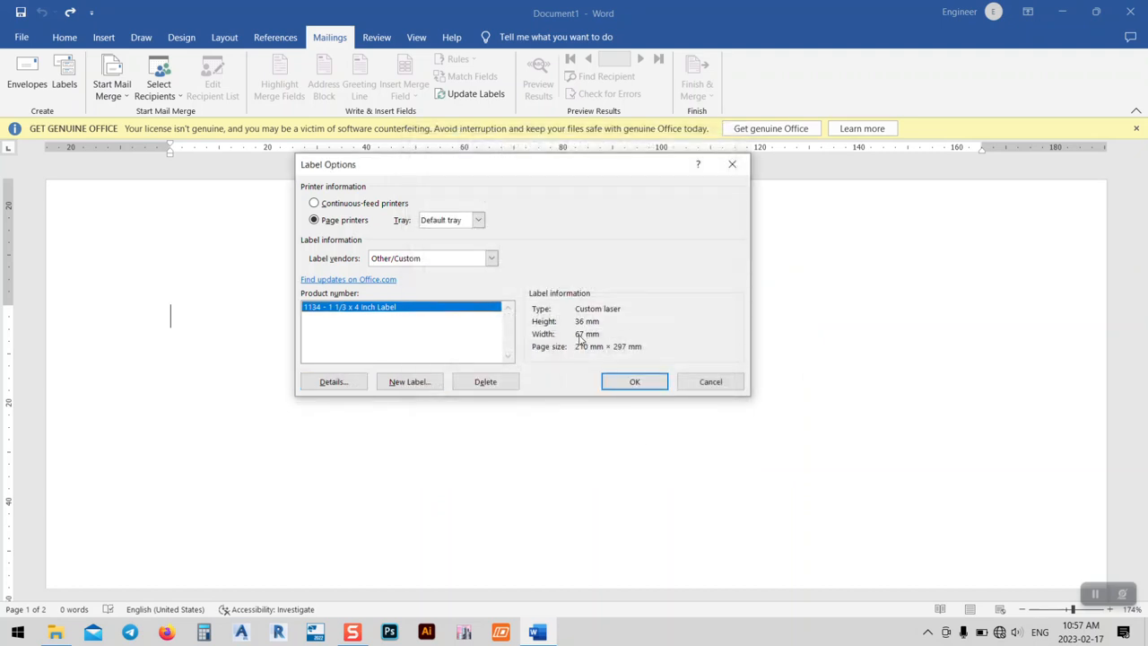
pyautogui.click(635, 384)
pyautogui.scroll(-12, 251, 287)
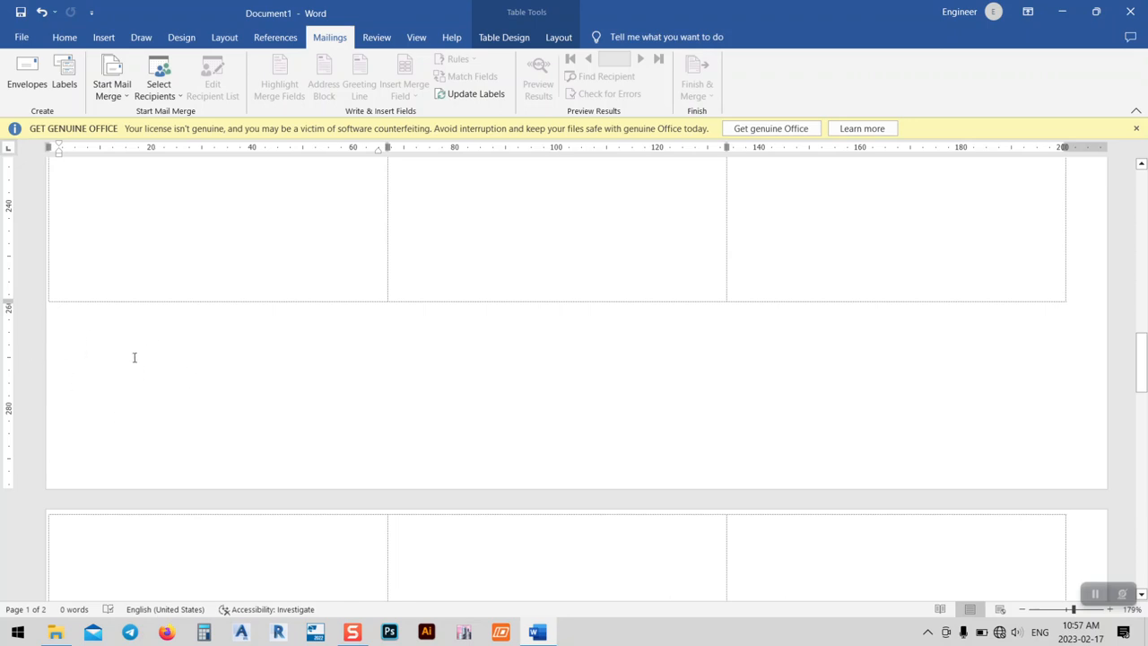
pyautogui.scroll(12, 135, 357)
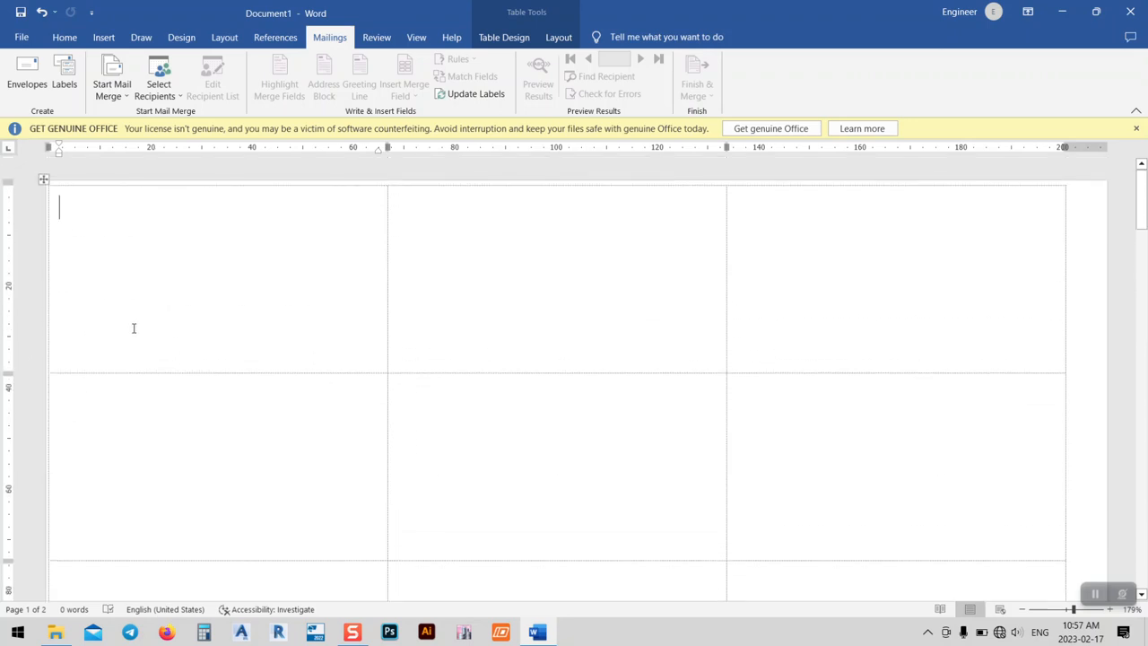
# Step: Connect the mail merge to Sheet1$ of the existing Assembly summary list in the desktop's EP-Microsoft office folder, with first-row column headers
pyautogui.click(169, 100)
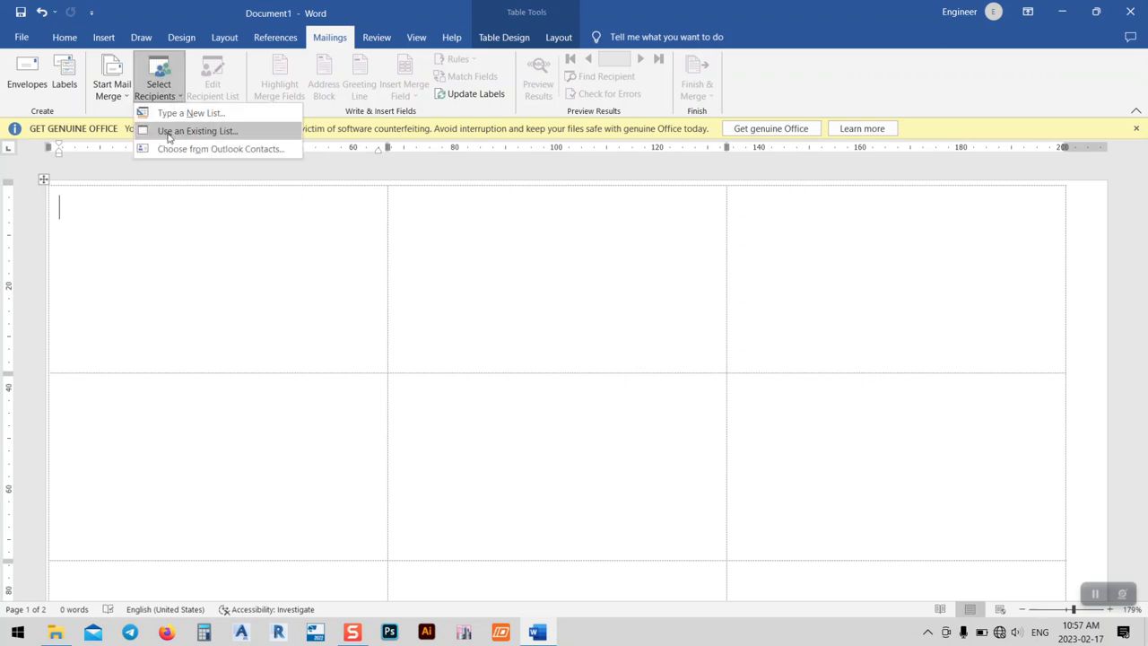
pyautogui.click(167, 134)
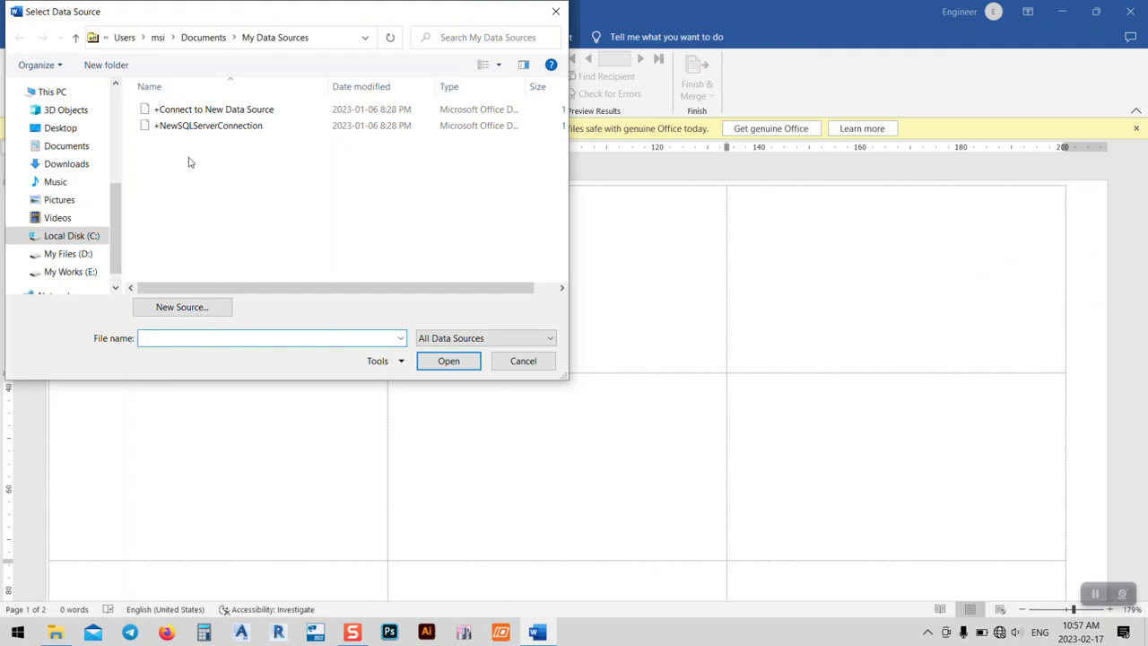
pyautogui.click(61, 131)
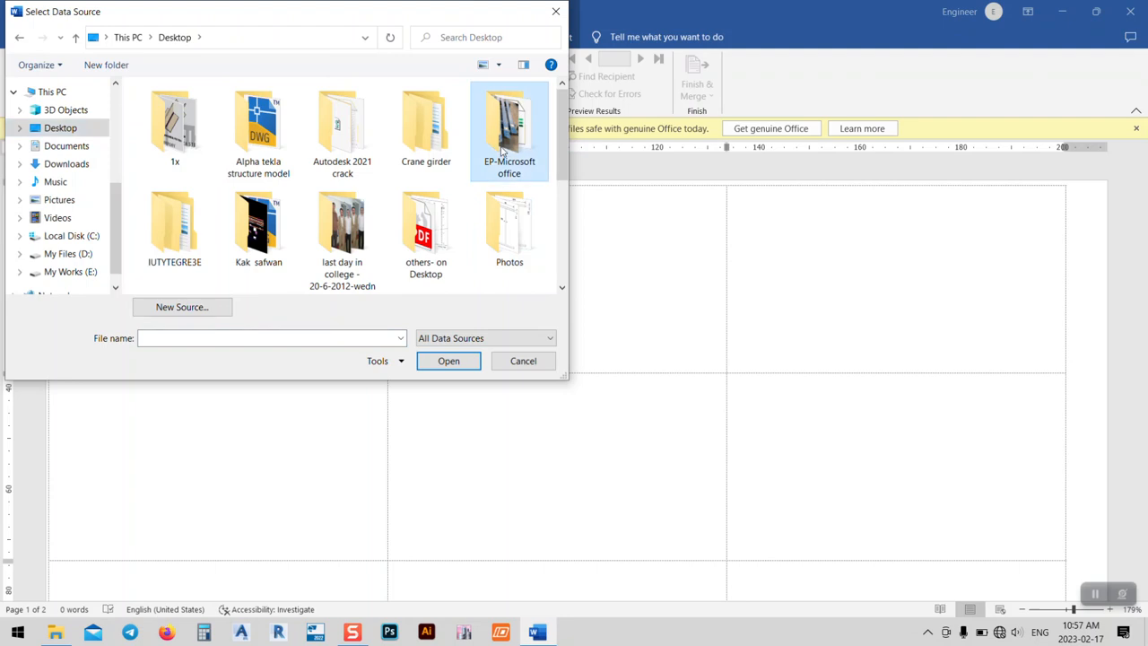
pyautogui.doubleClick(498, 144)
pyautogui.doubleClick(164, 110)
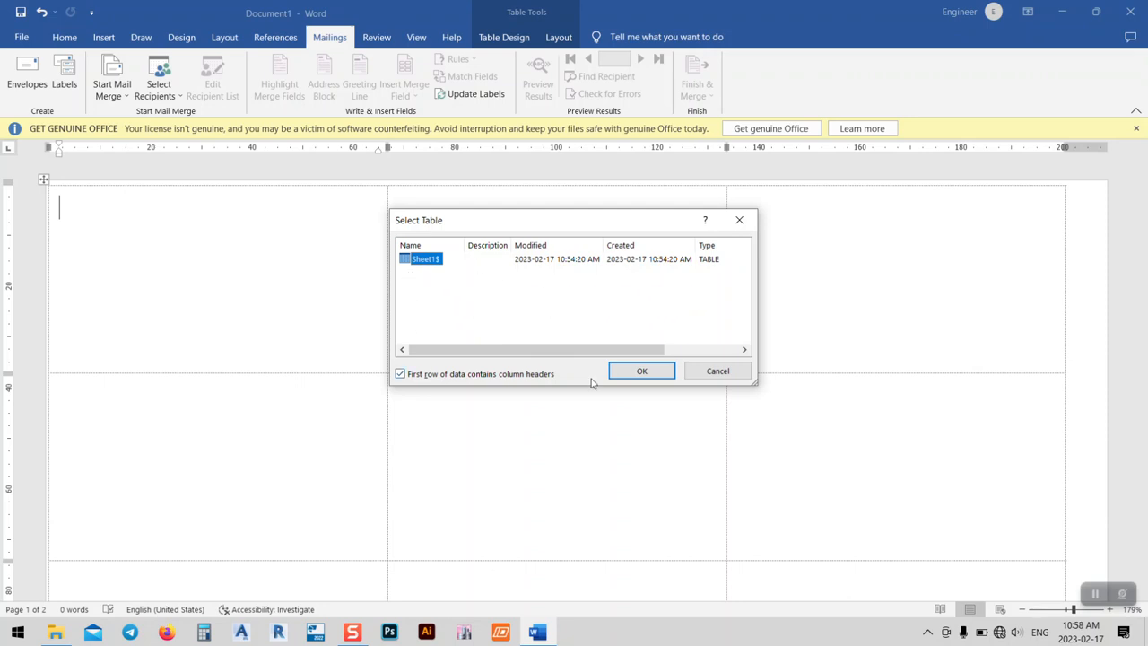
pyautogui.click(638, 371)
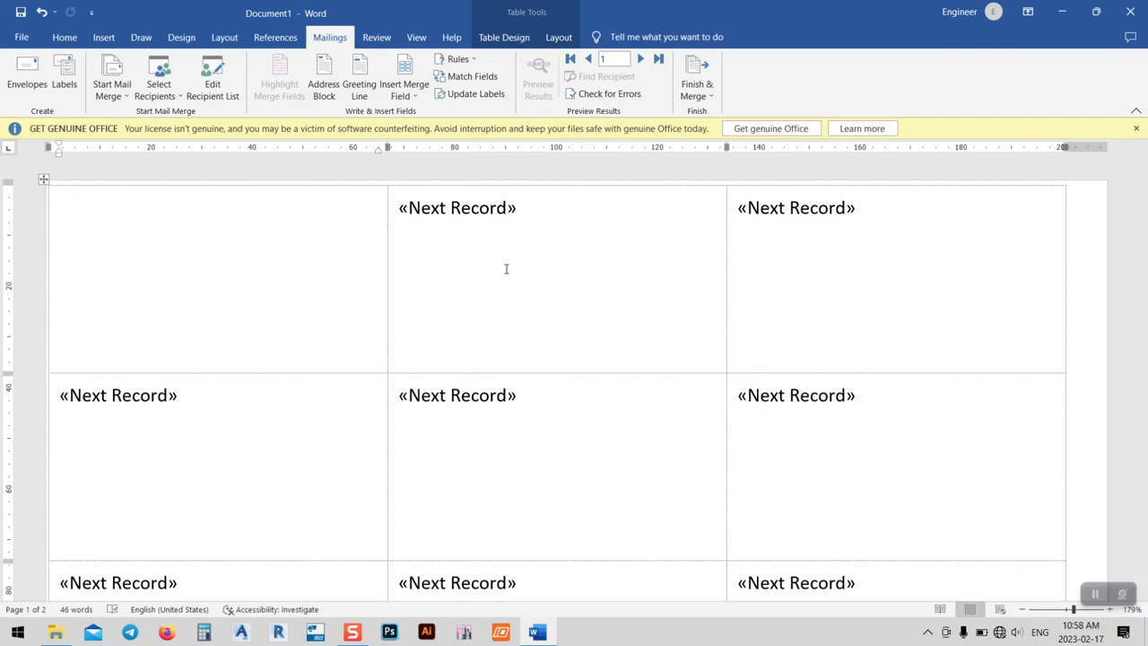
# Step: Enter the lines "Projec Name", "Location", "Item name", "Length" and "Weight :-" in the first label
pyautogui.write('Projec ')
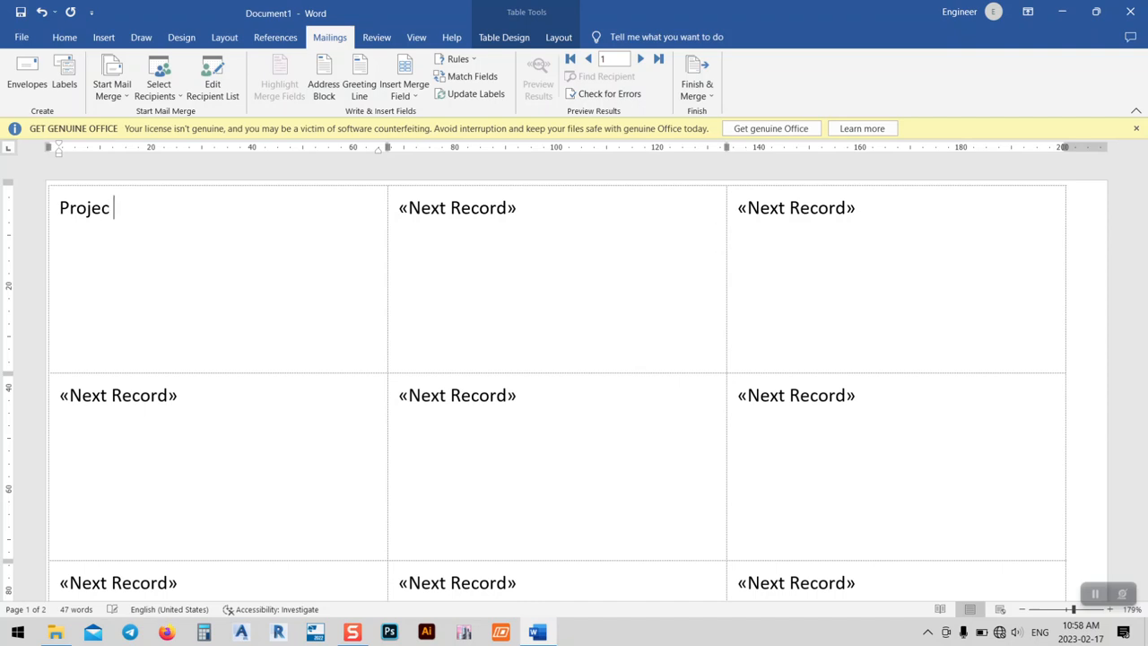
pyautogui.write('Name')
pyautogui.press('Return')
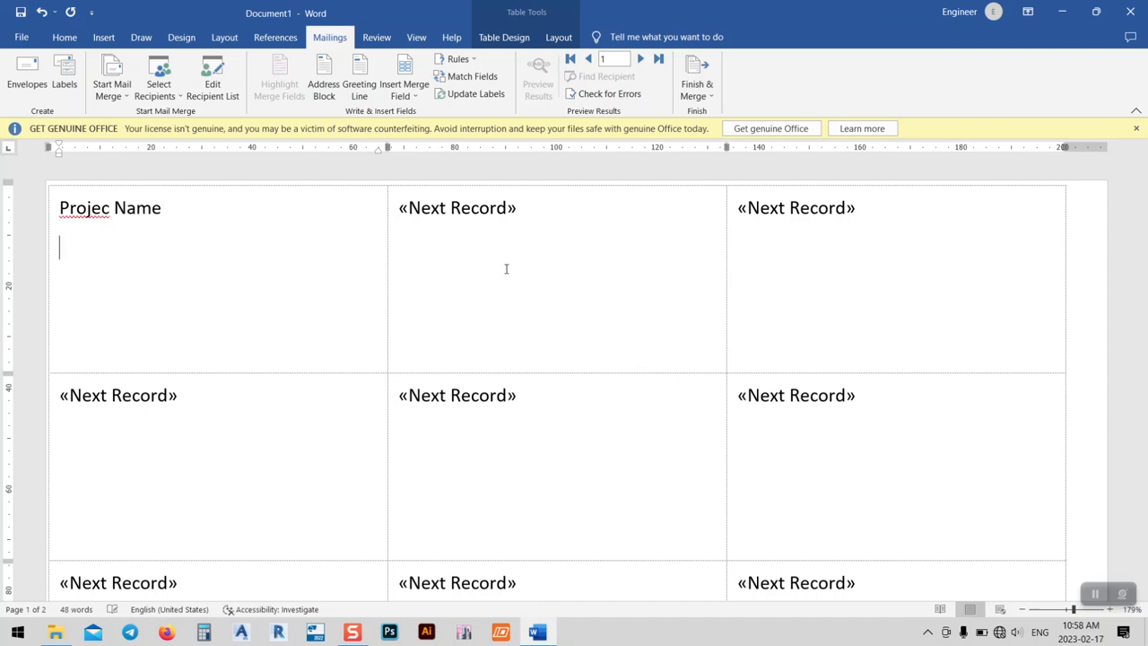
pyautogui.write('Location')
pyautogui.press('Return')
pyautogui.write('Item ')
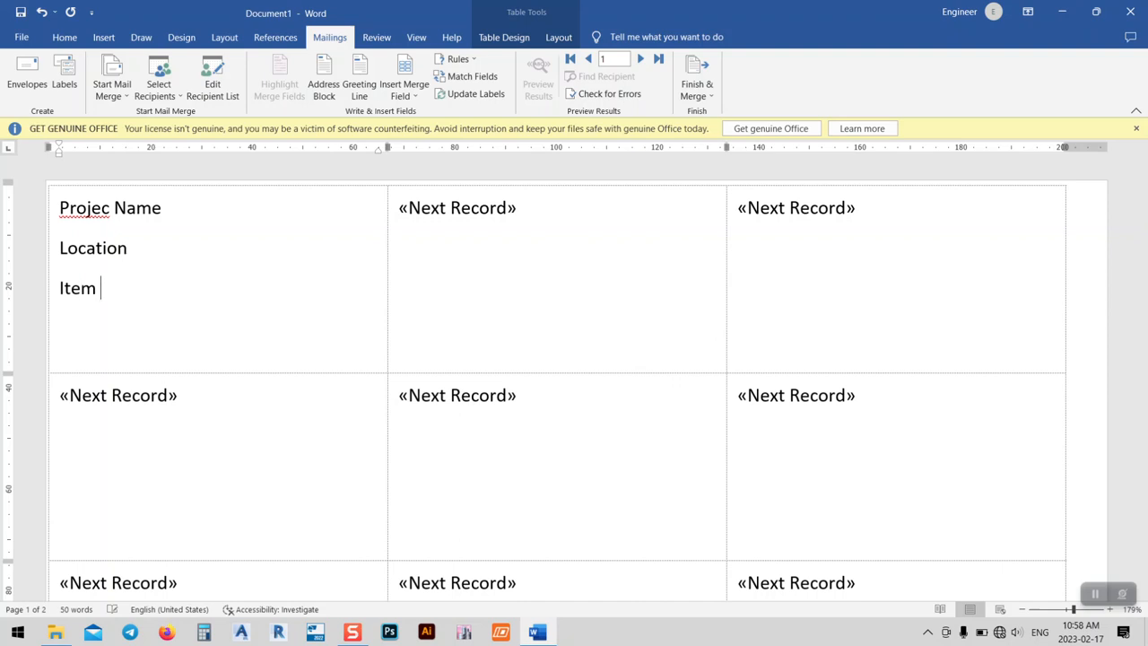
pyautogui.write('name Lengthg')
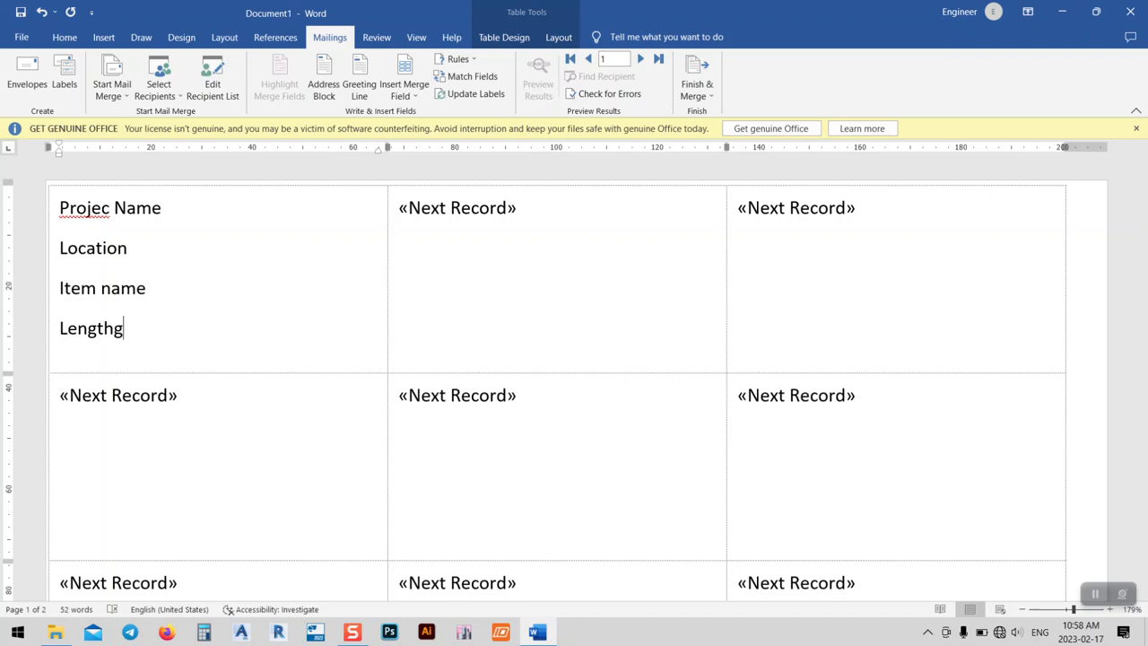
pyautogui.press('BackSpace')
pyautogui.press('Return')
pyautogui.write('Weight :-')
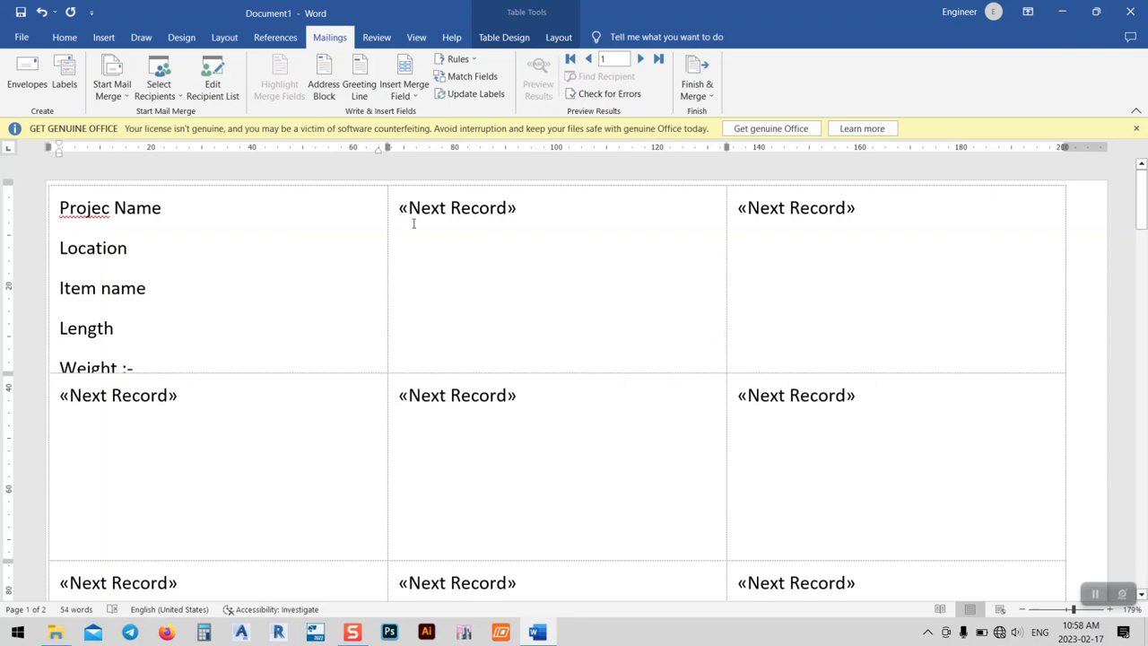
# Step: Append ":-" to the Length, Item name, Location and Projec Name captions in the first label
pyautogui.click(124, 334)
pyautogui.write(':-')
pyautogui.click(165, 290)
pyautogui.write(':-')
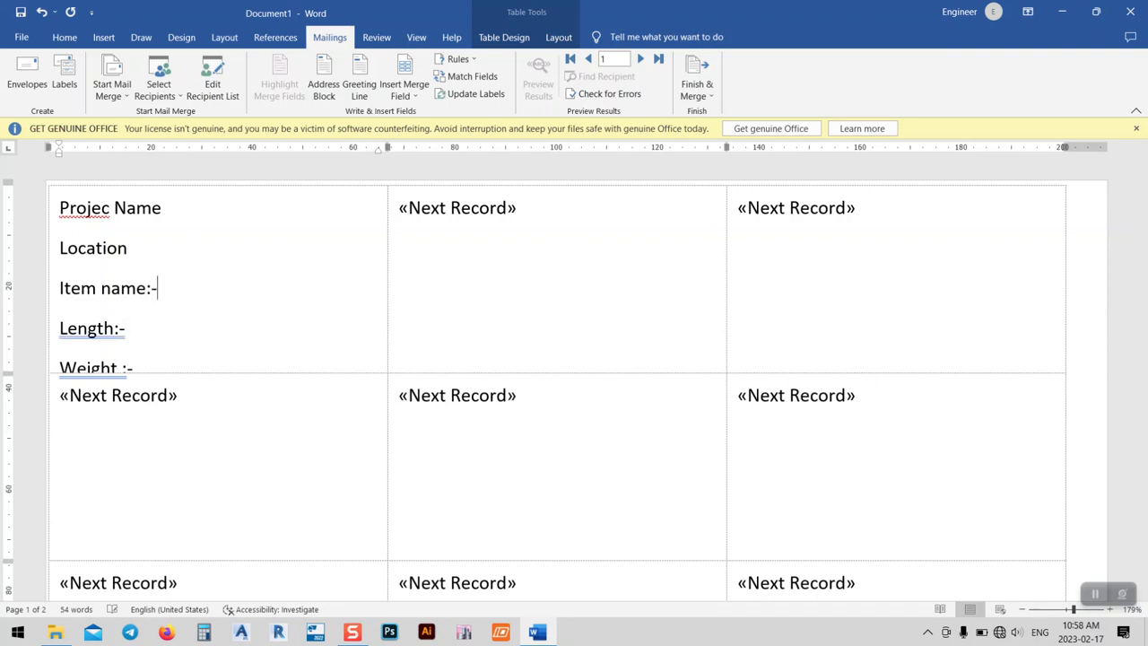
pyautogui.click(137, 248)
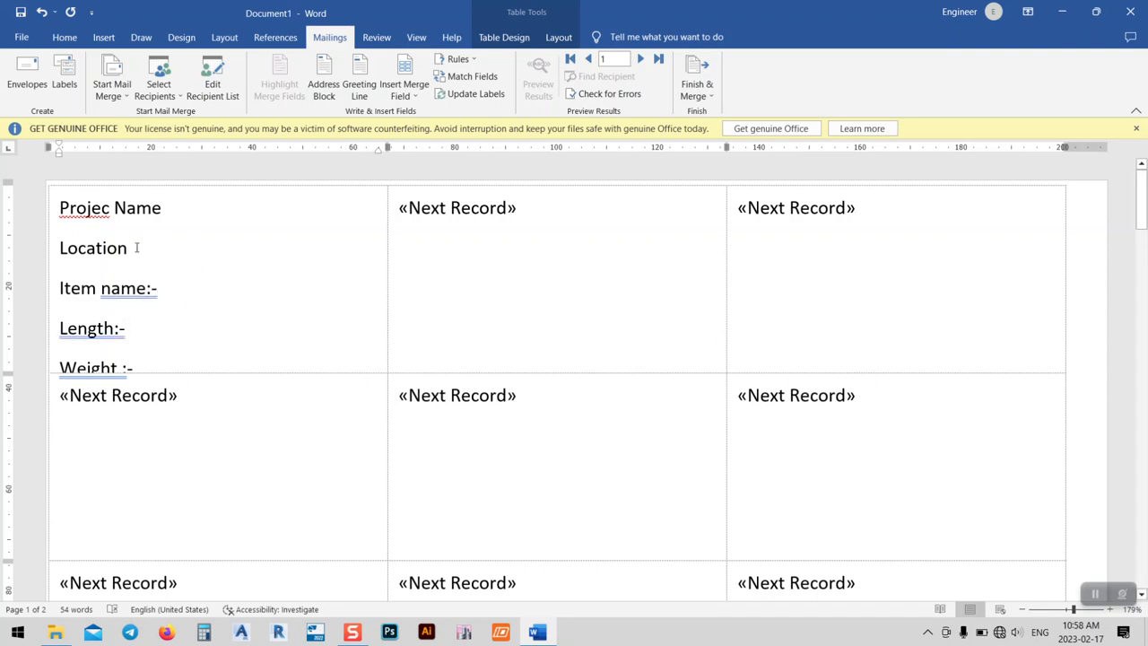
pyautogui.write(':-:-')
pyautogui.click(301, 310)
pyautogui.click(243, 253)
pyautogui.scroll(-2, 609, 343)
pyautogui.press('alt')
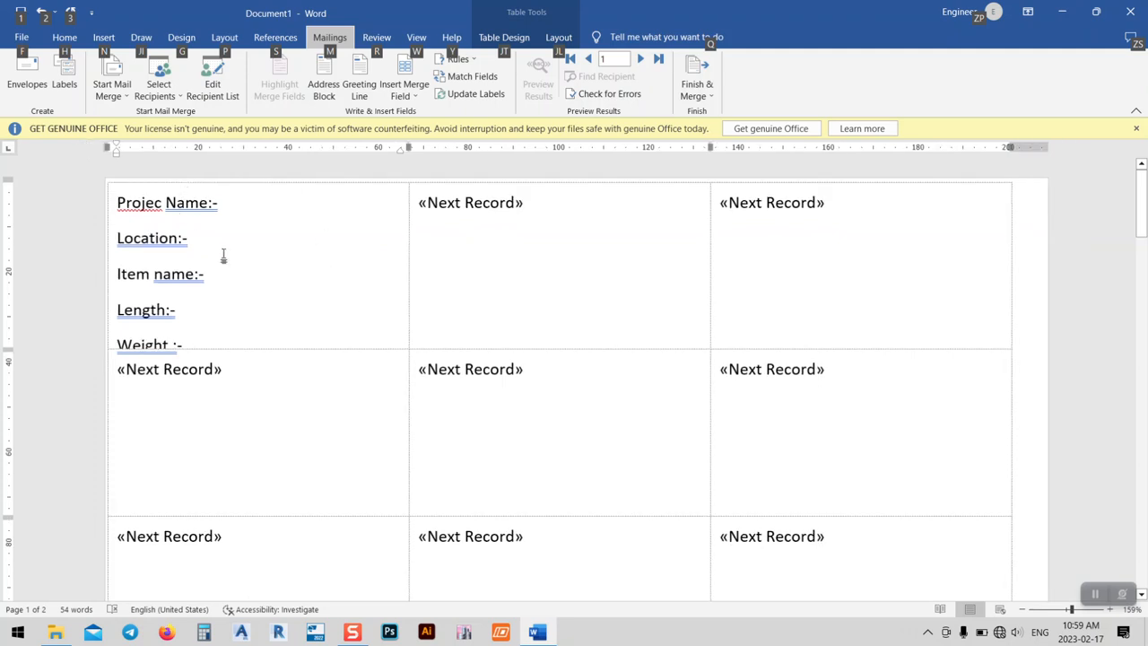
pyautogui.click(236, 368)
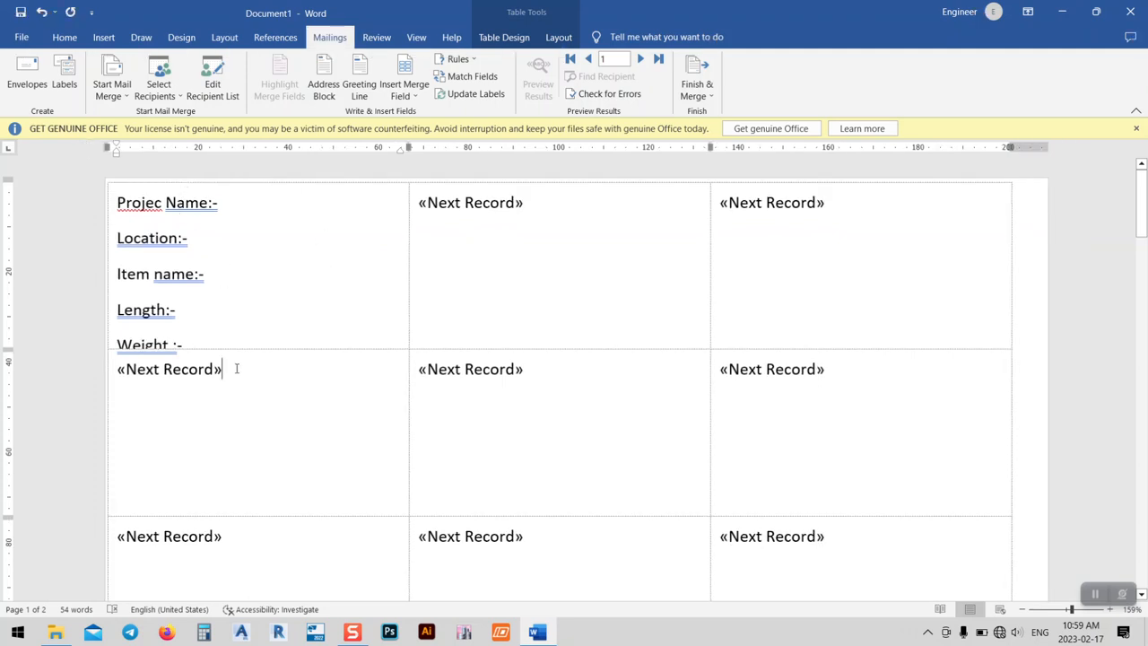
# Step: Fill in the first label's project name as "Warehouse" and its location as "Iraq - Erbil"
pyautogui.click(231, 202)
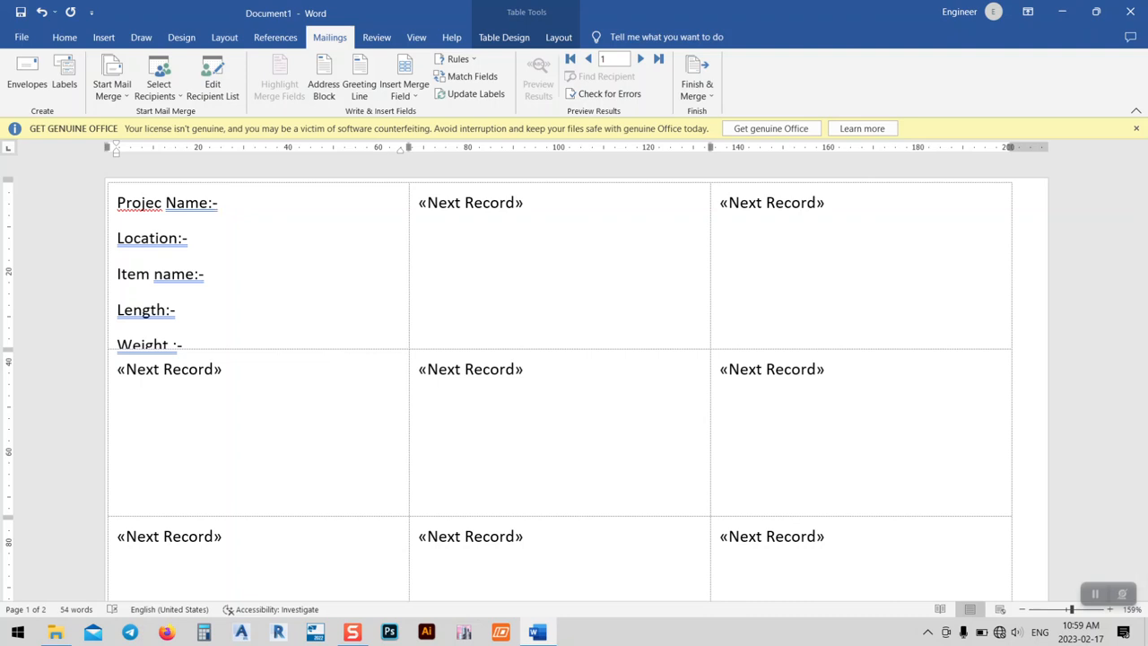
pyautogui.write('Wat')
pyautogui.write('reh')
pyautogui.write('ouser')
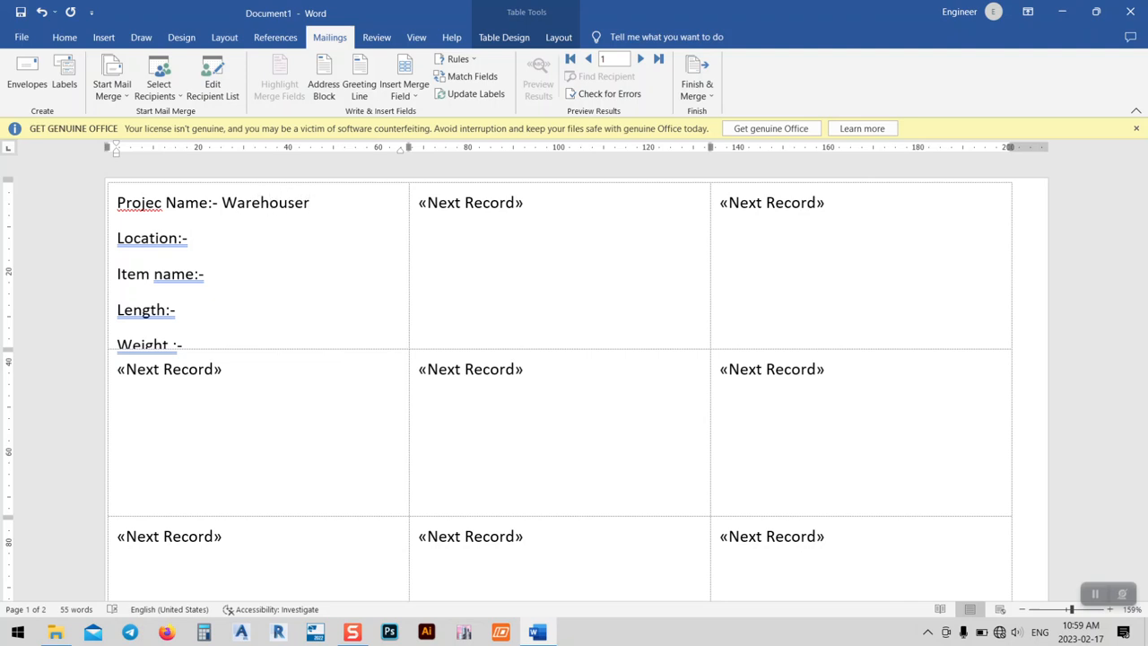
pyautogui.write('s')
pyautogui.click(246, 238)
pyautogui.write('Iraq')
pyautogui.write('- Erbil')
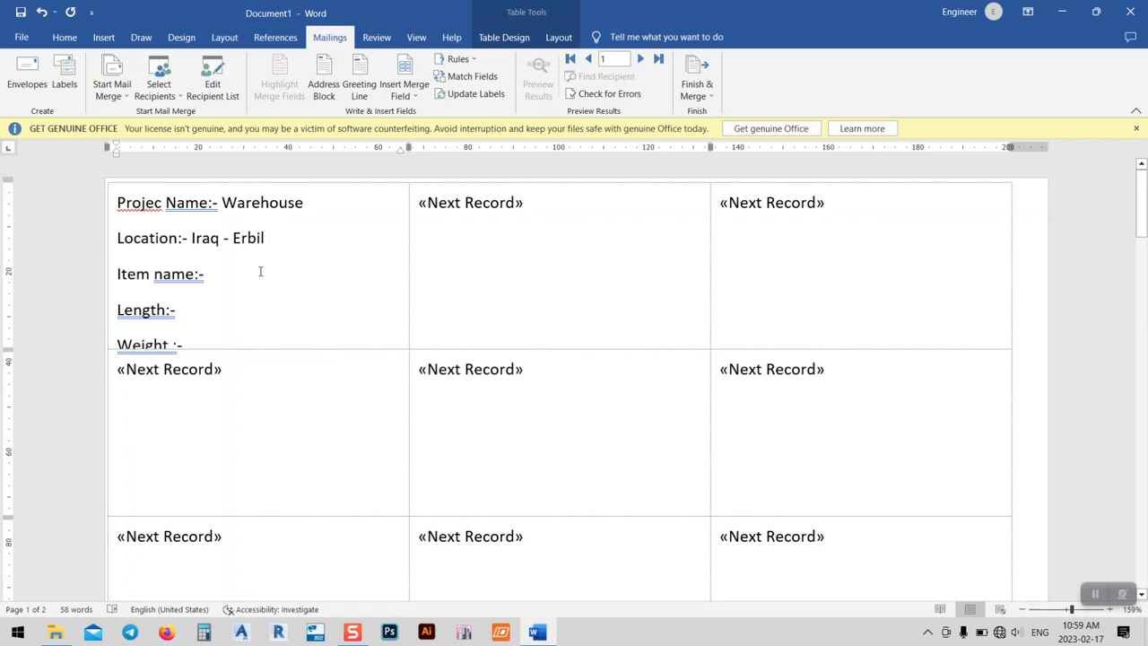
# Step: Place the insertion point after the Item name caption, and open the Assembly summary list workbook in Excel as read-only
pyautogui.click(258, 274)
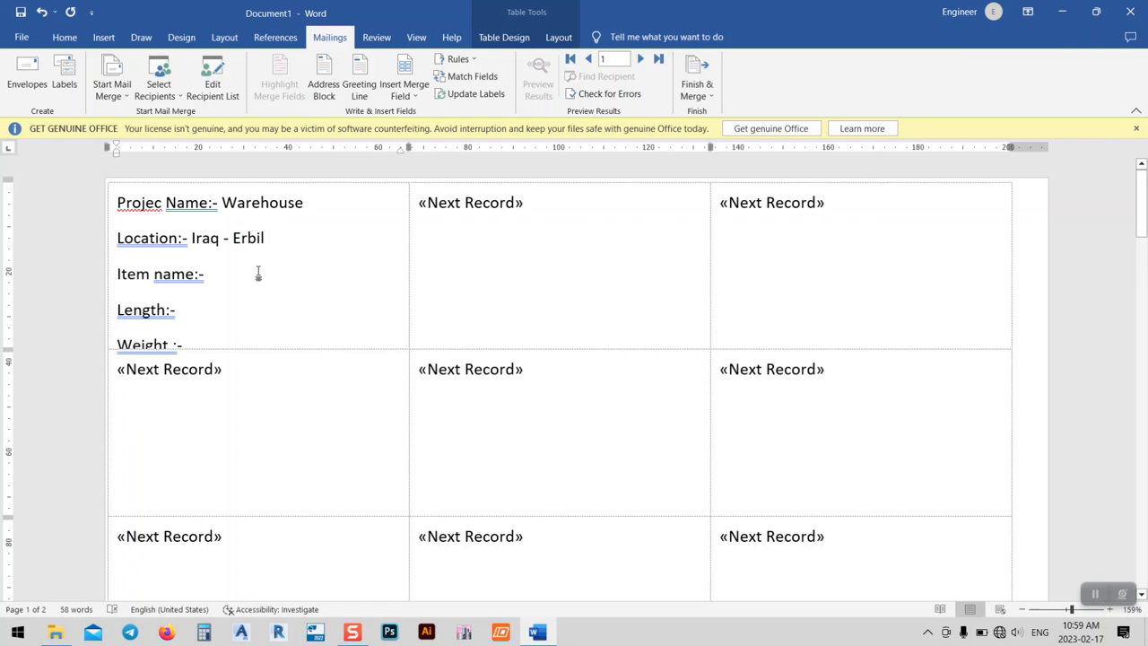
pyautogui.click(54, 632)
pyautogui.doubleClick(525, 235)
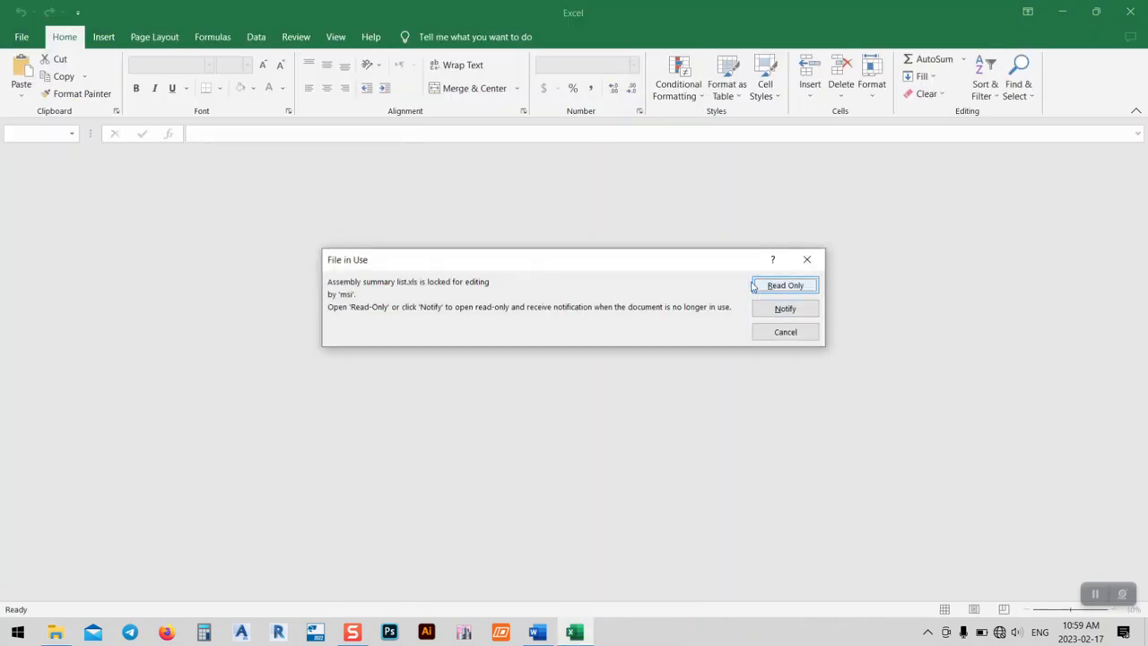
pyautogui.click(771, 287)
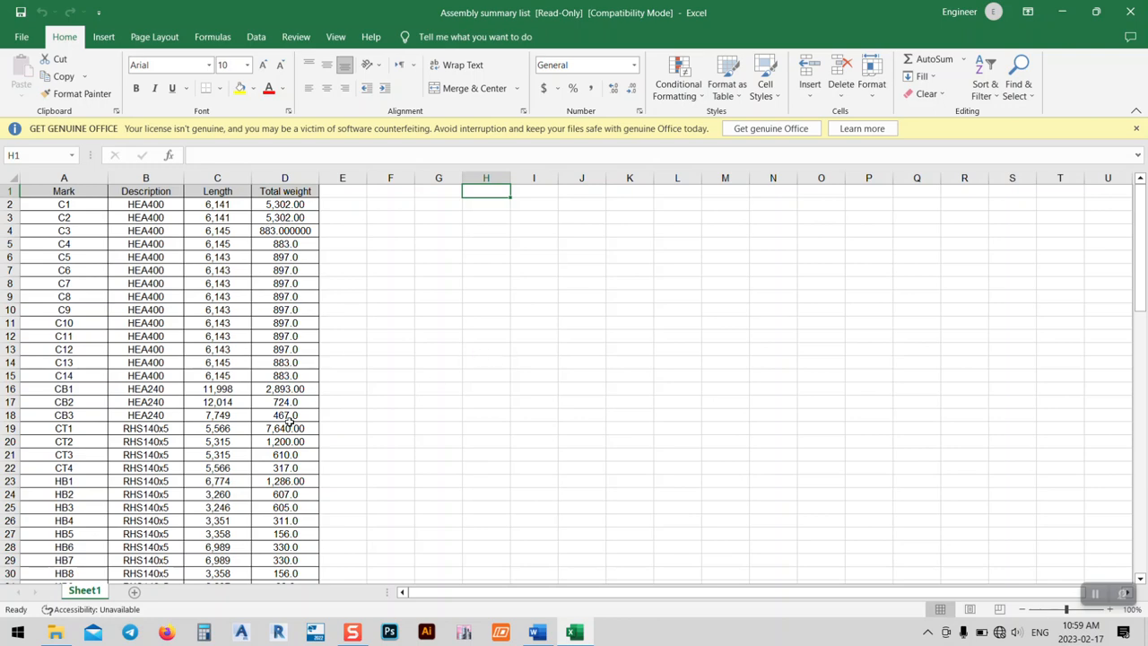
# Step: Format the Total weight values in D2:D91 without decimal places, and return to the label document in Word
pyautogui.moveTo(304, 208); pyautogui.dragTo(287, 559)
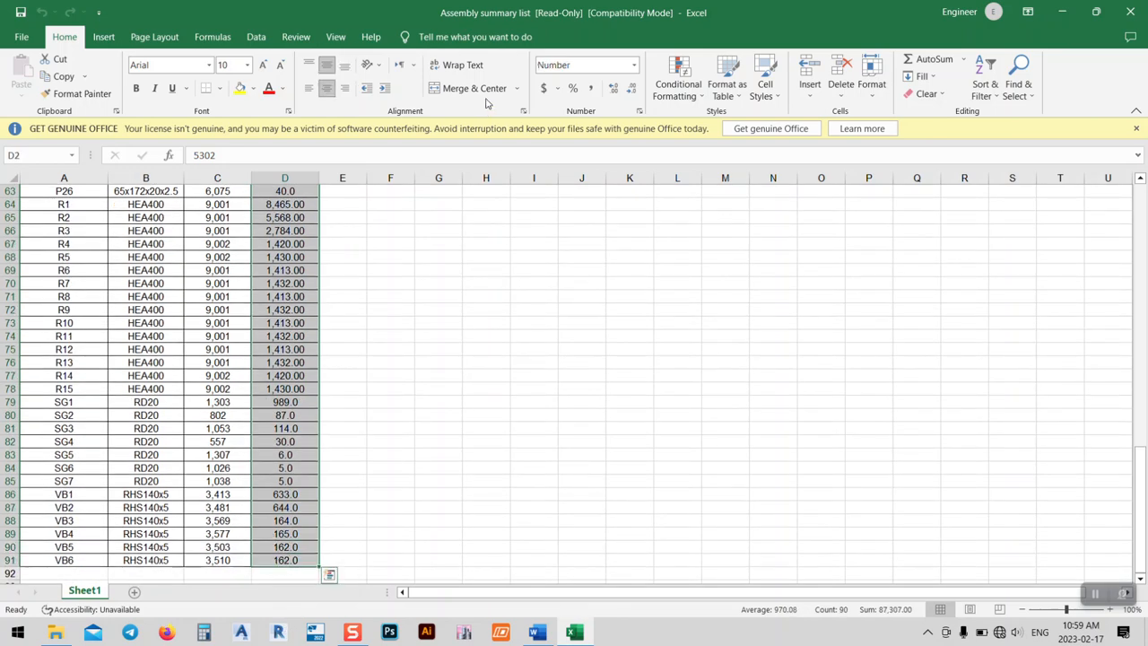
pyautogui.click(630, 90)
pyautogui.click(631, 91)
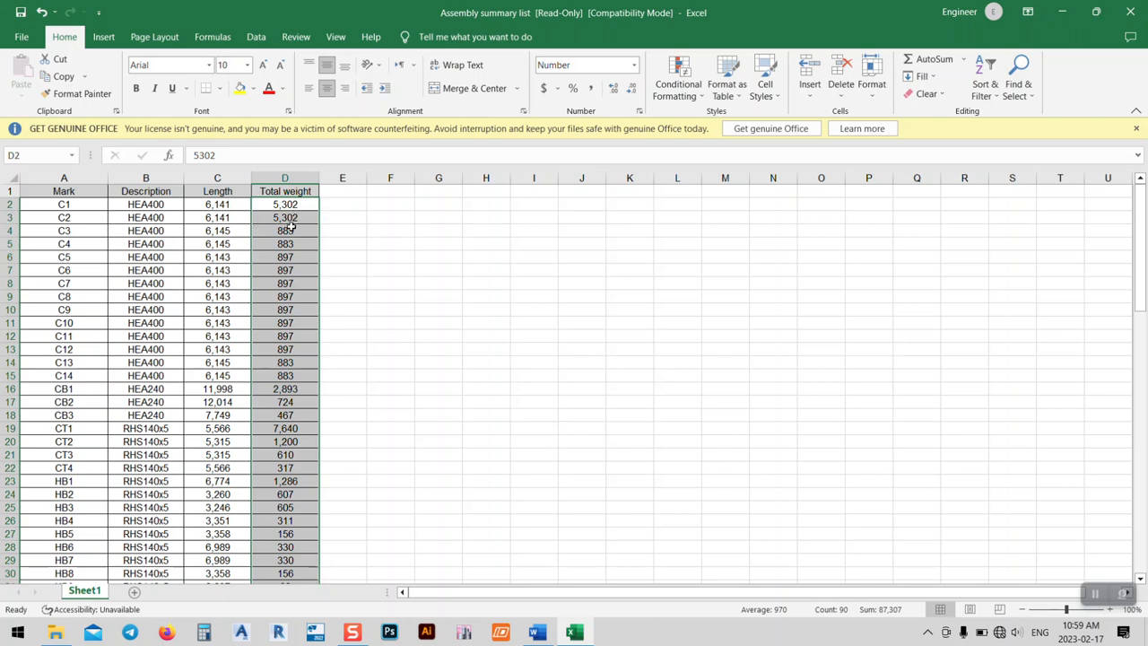
pyautogui.click(283, 282)
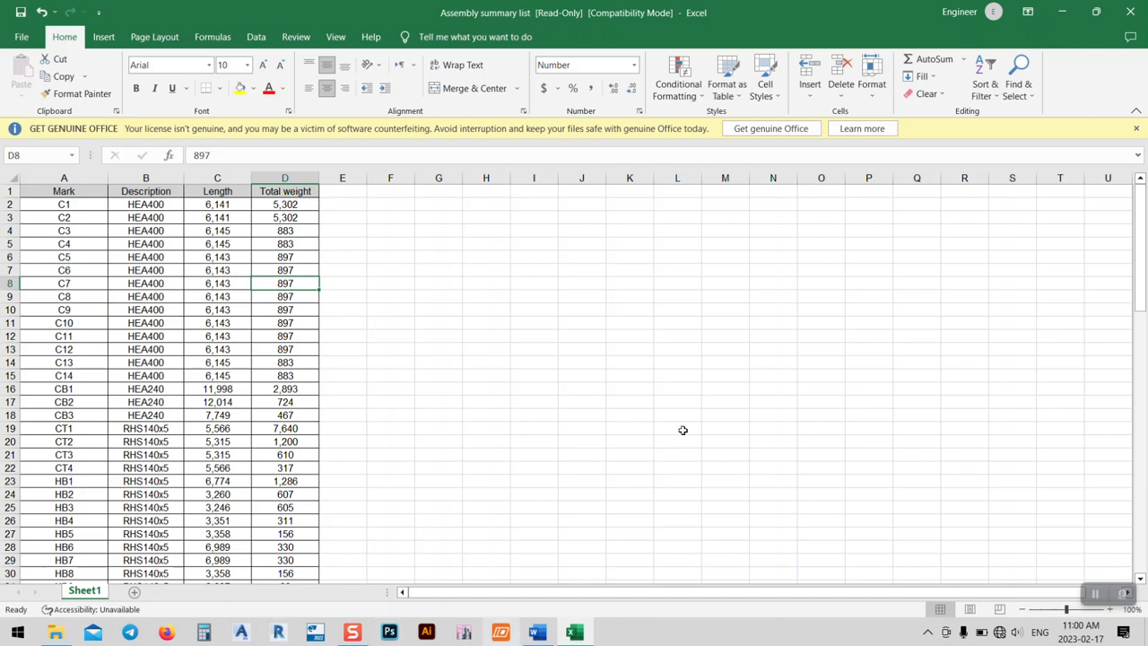
pyautogui.click(1062, 11)
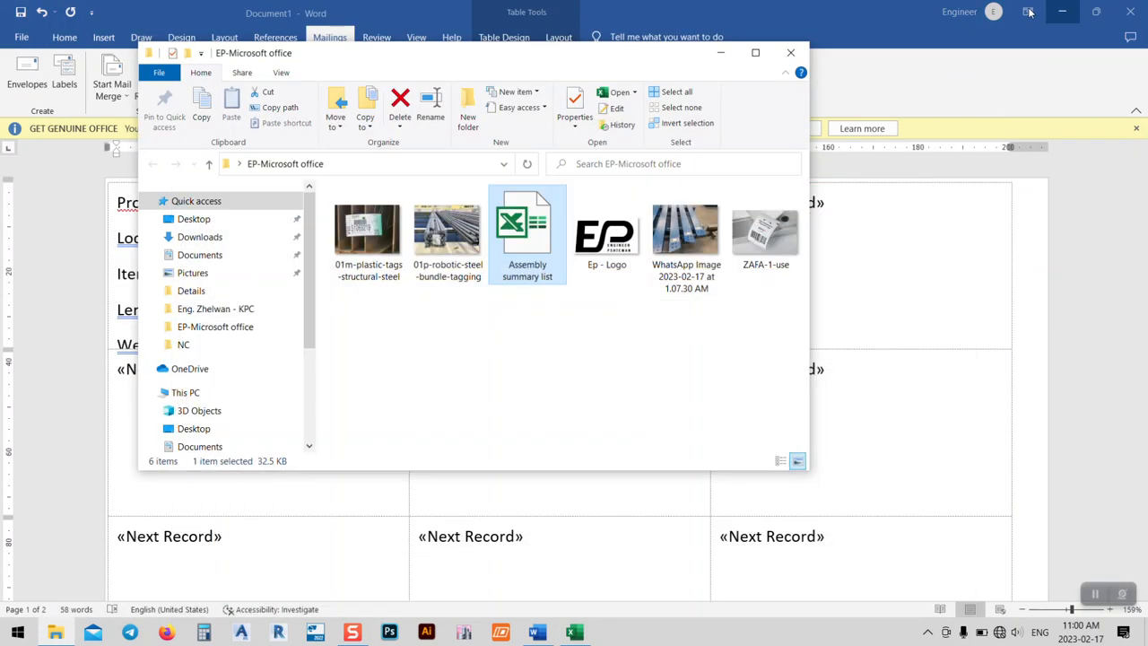
pyautogui.click(721, 52)
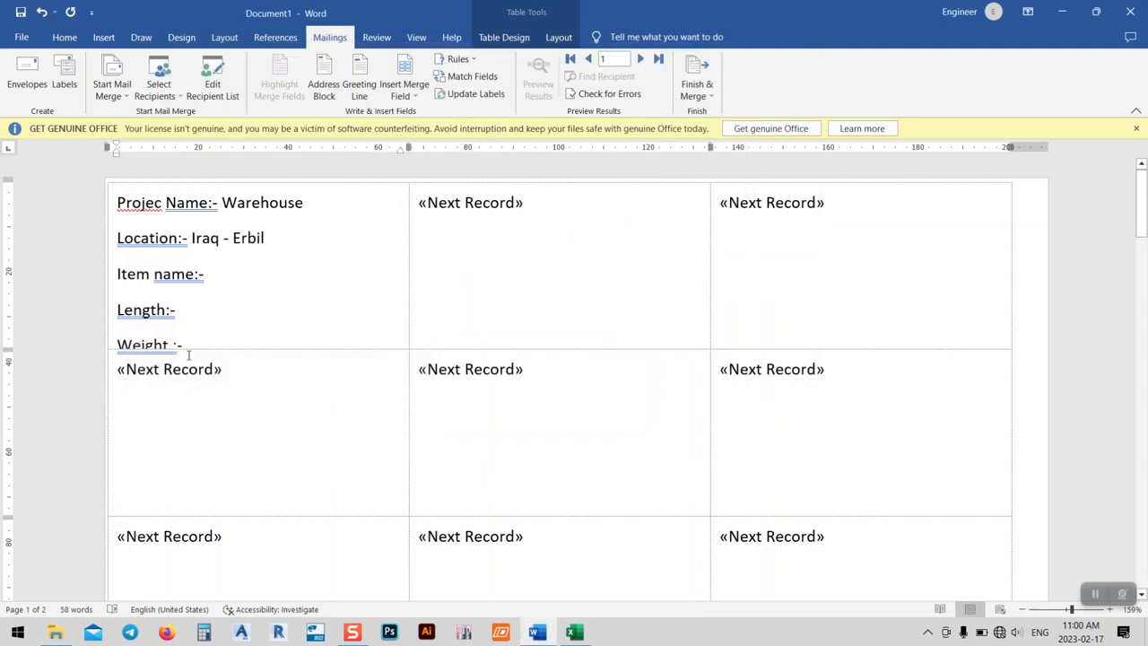
# Step: Insert the Mark merge field after Item name and the Length merge field after Length, followed by the unit "mm"
pyautogui.click(414, 86)
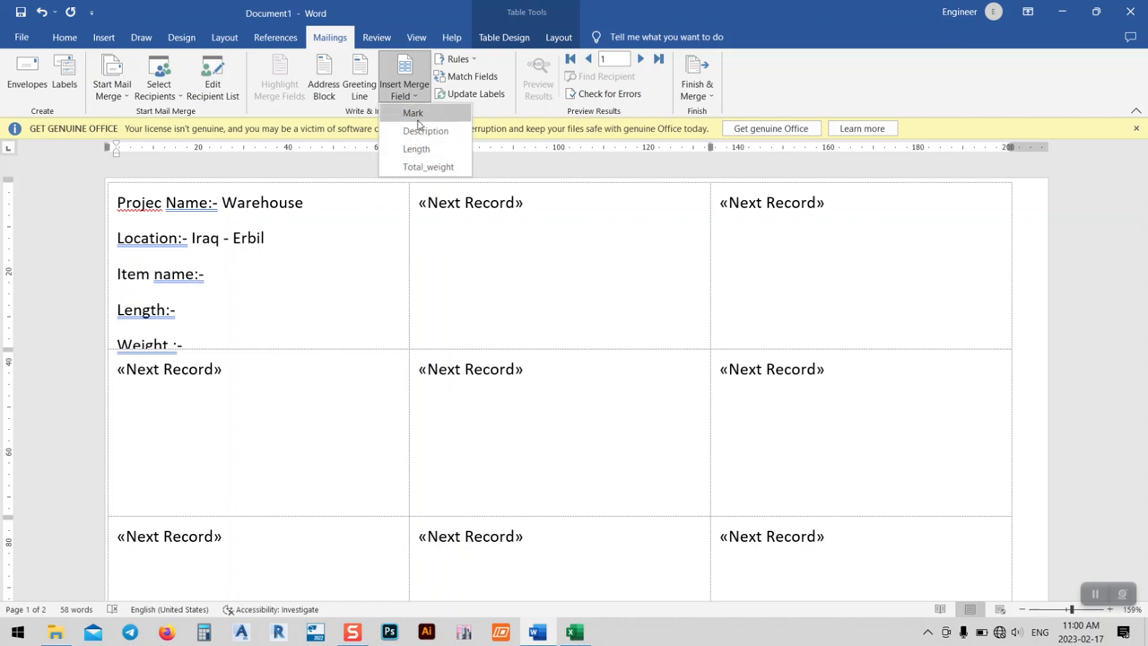
pyautogui.click(412, 113)
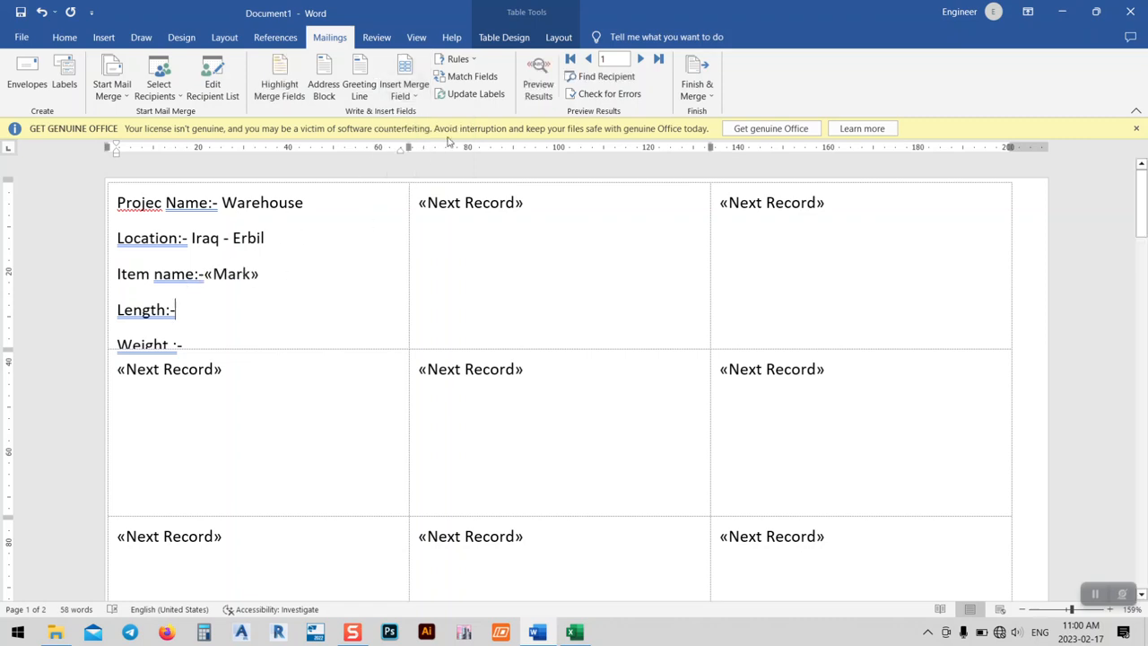
pyautogui.click(425, 99)
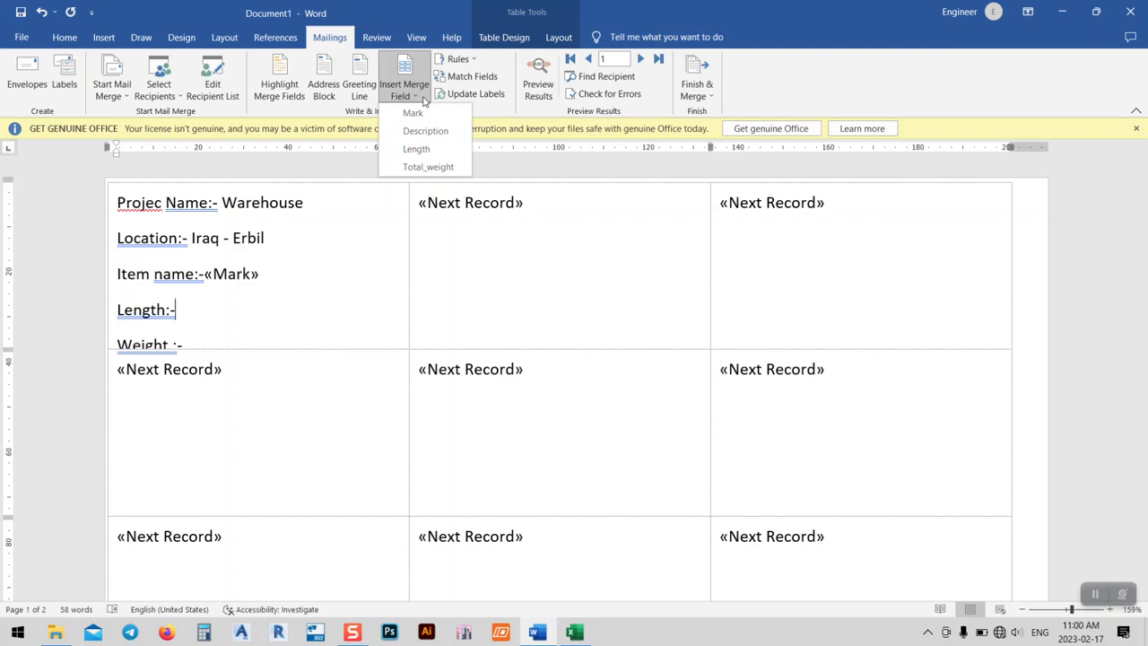
pyautogui.click(425, 150)
pyautogui.write('m')
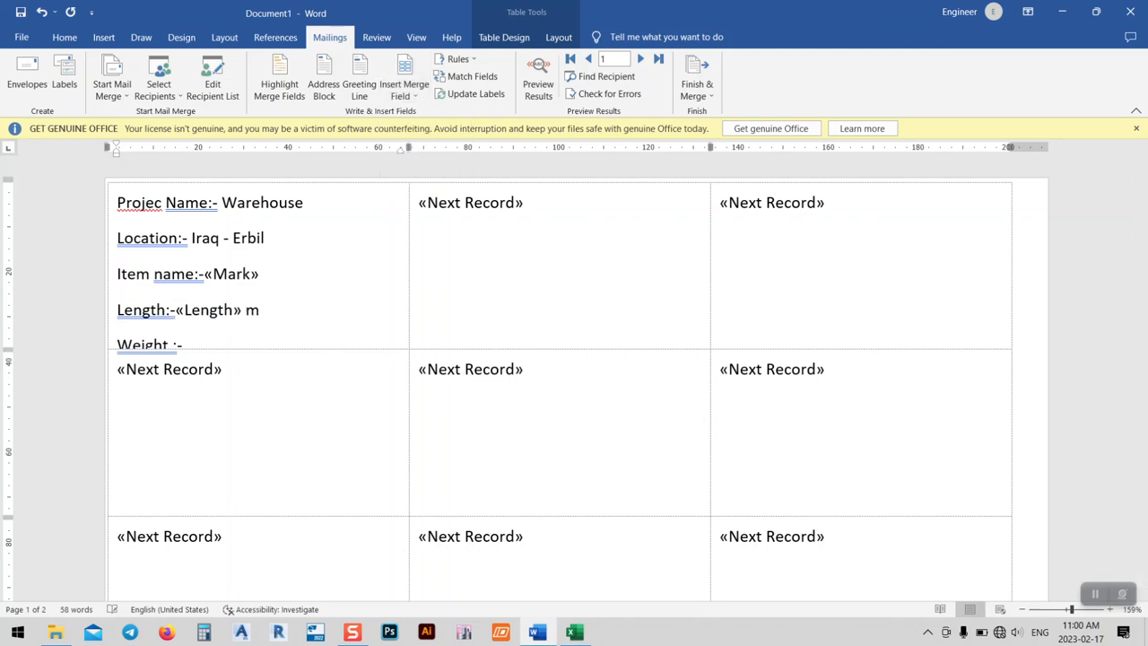
pyautogui.write('m')
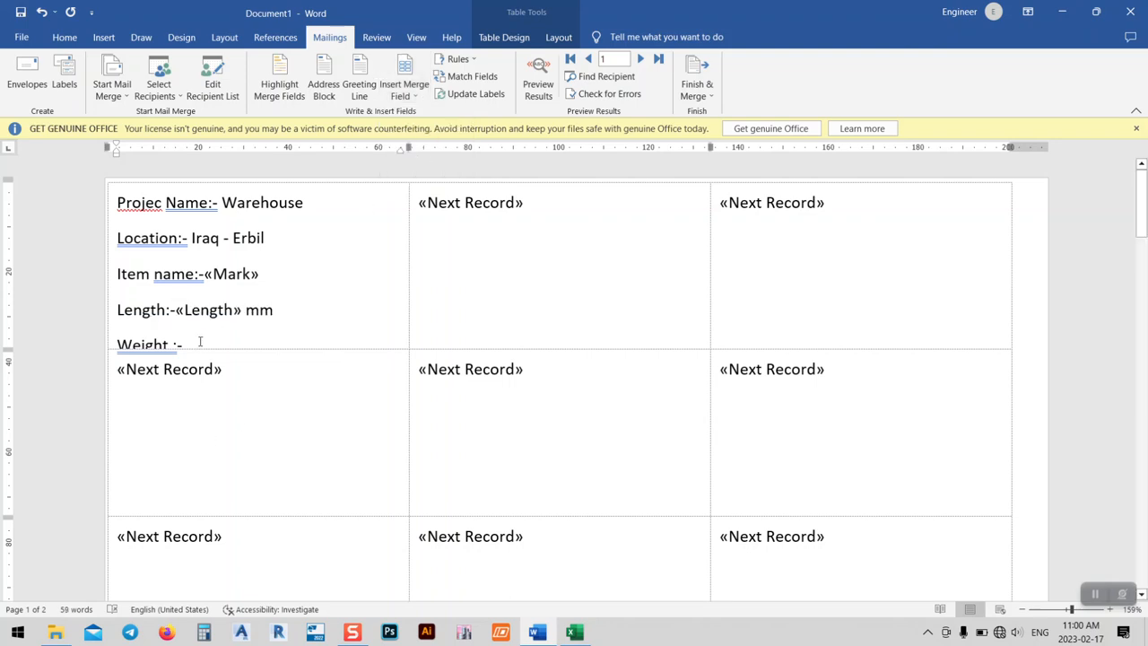
# Step: Insert the Total_weight merge field after the Weight caption, followed by the unit "Kg"
pyautogui.click(201, 342)
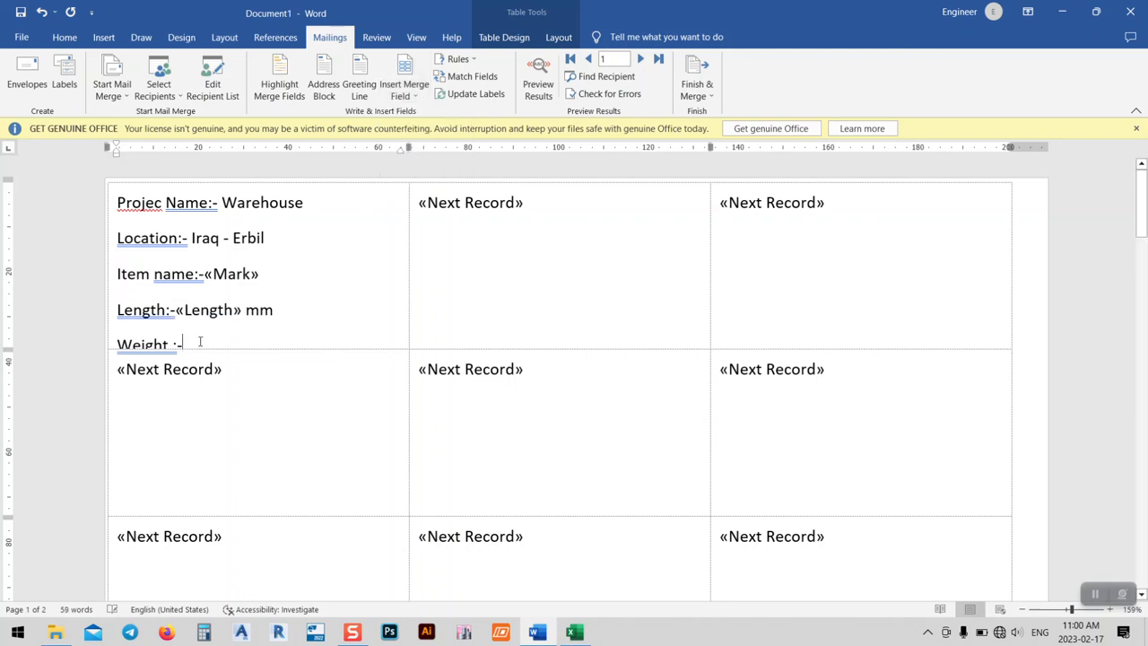
pyautogui.click(424, 99)
pyautogui.click(396, 165)
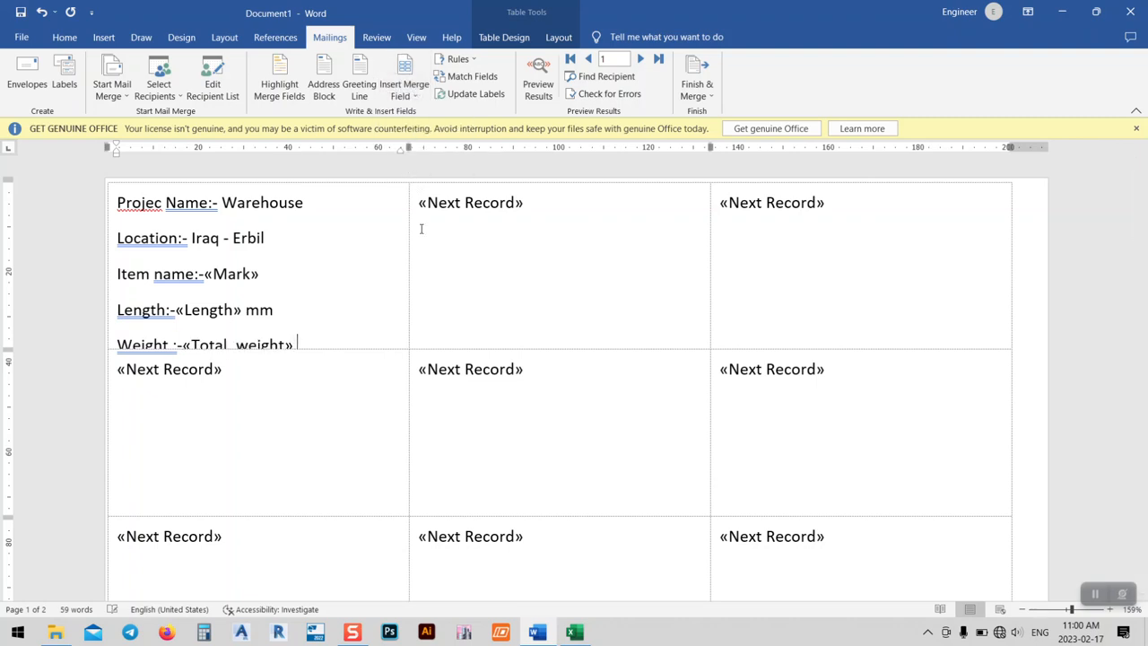
pyautogui.write('Kg')
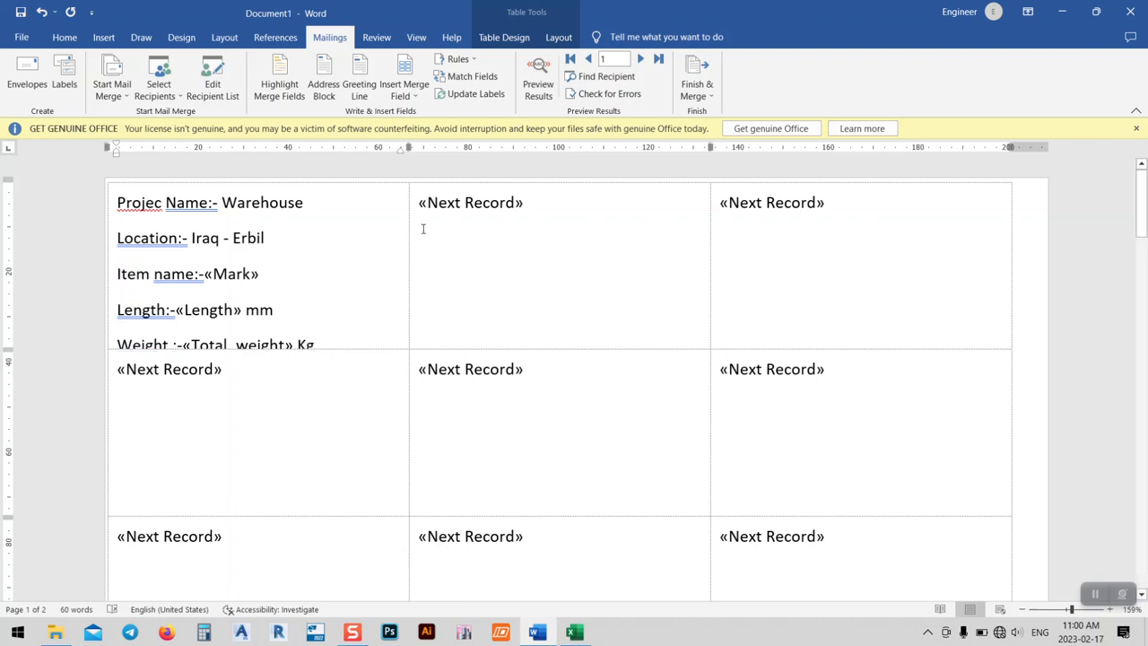
# Step: Insert the Ep - Logo picture from the desktop folder EP-Microsoft office into the first label, and shrink it to about 18 × 10 mm
pyautogui.click(360, 267)
pyautogui.click(63, 38)
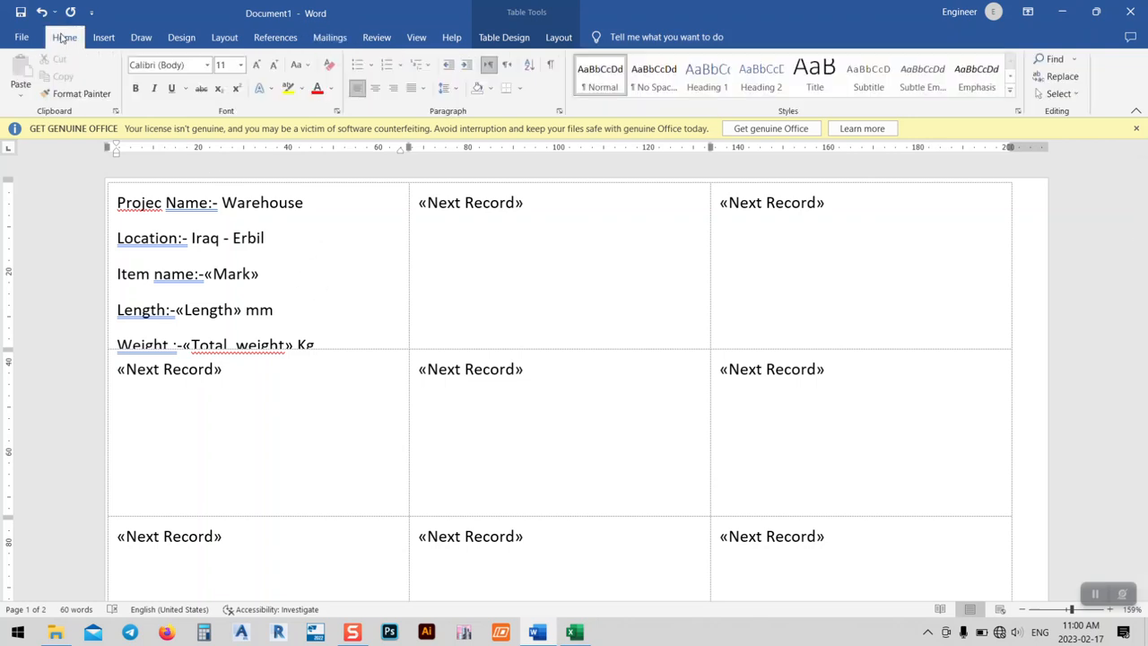
pyautogui.click(104, 38)
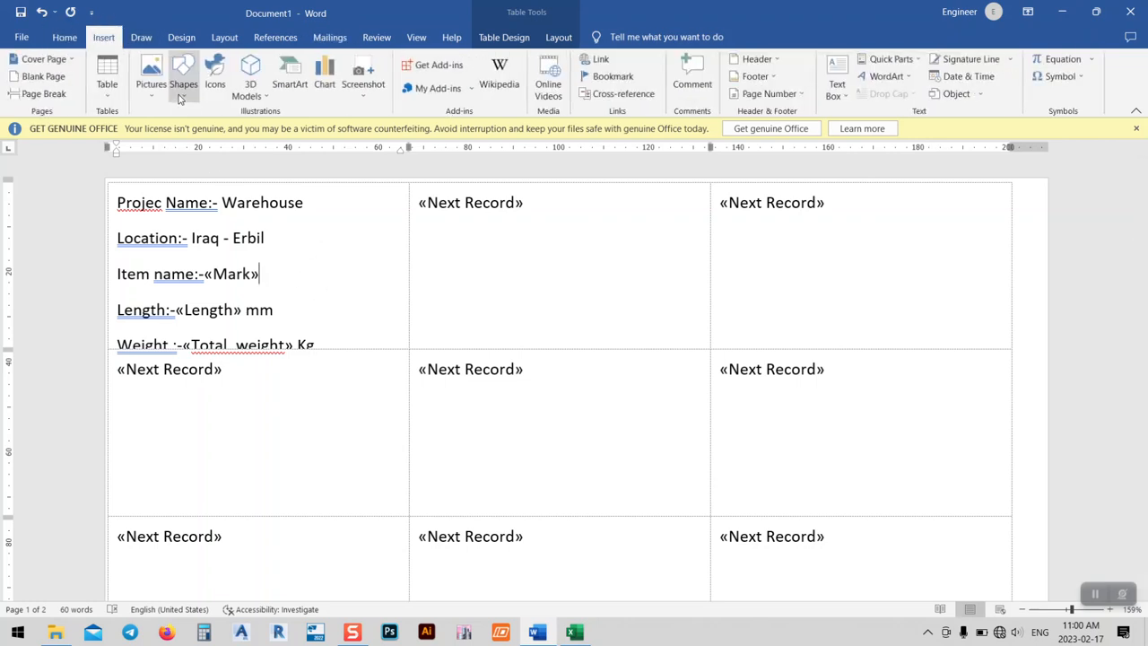
pyautogui.click(152, 83)
pyautogui.click(179, 133)
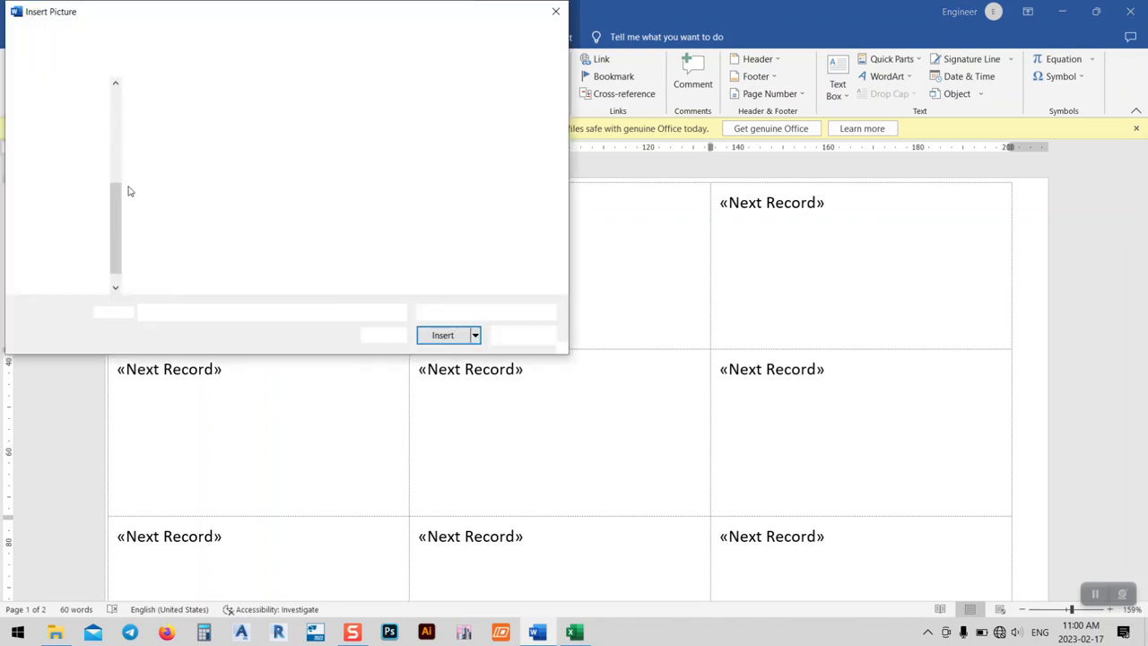
pyautogui.click(60, 127)
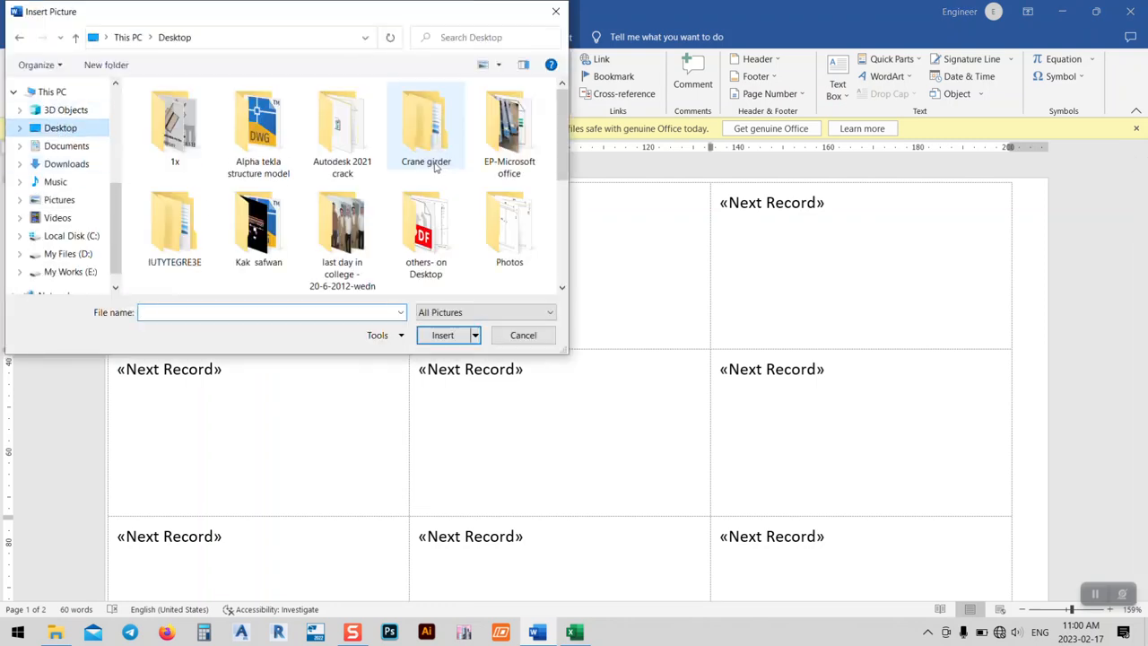
pyautogui.click(488, 132)
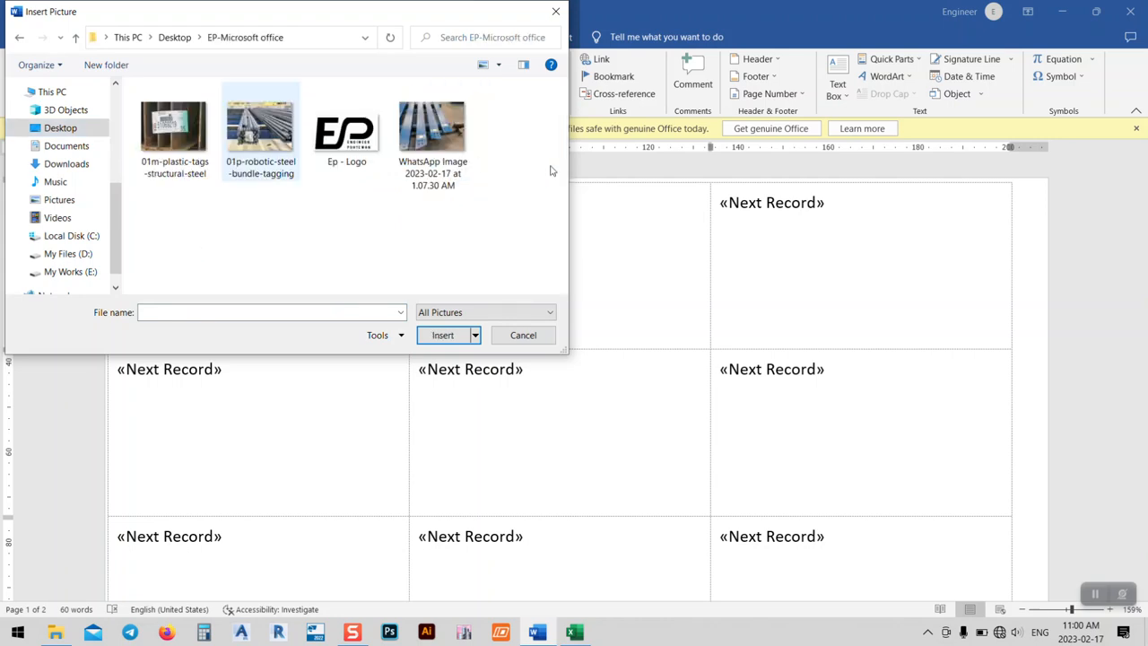
pyautogui.doubleClick(332, 160)
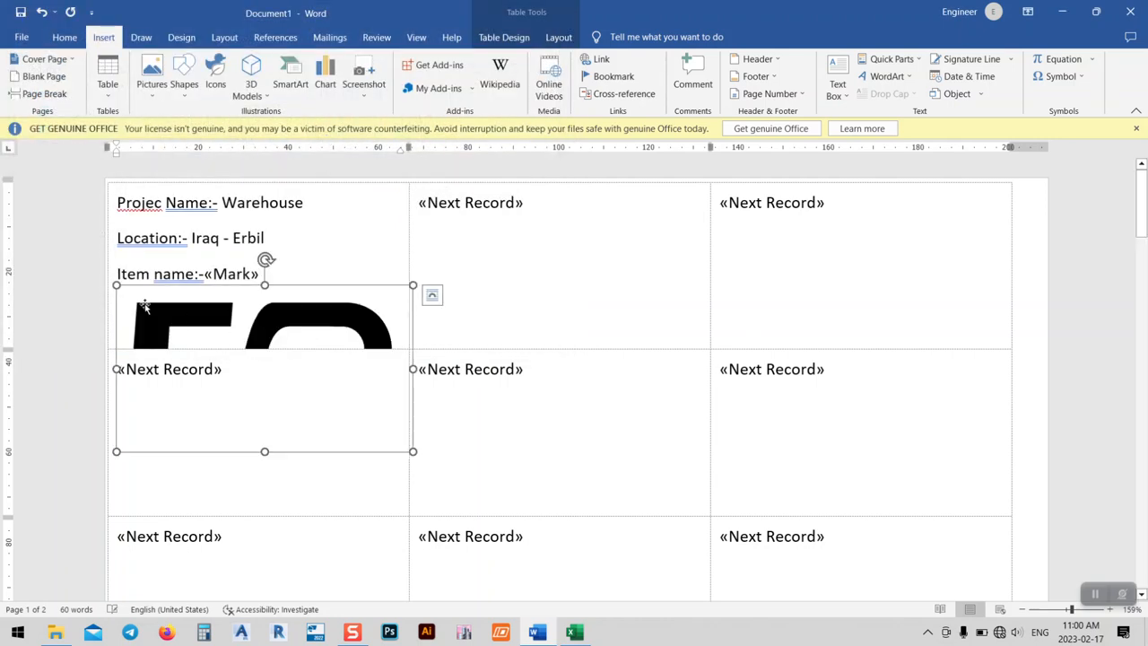
pyautogui.moveTo(250, 372); pyautogui.dragTo(330, 410)
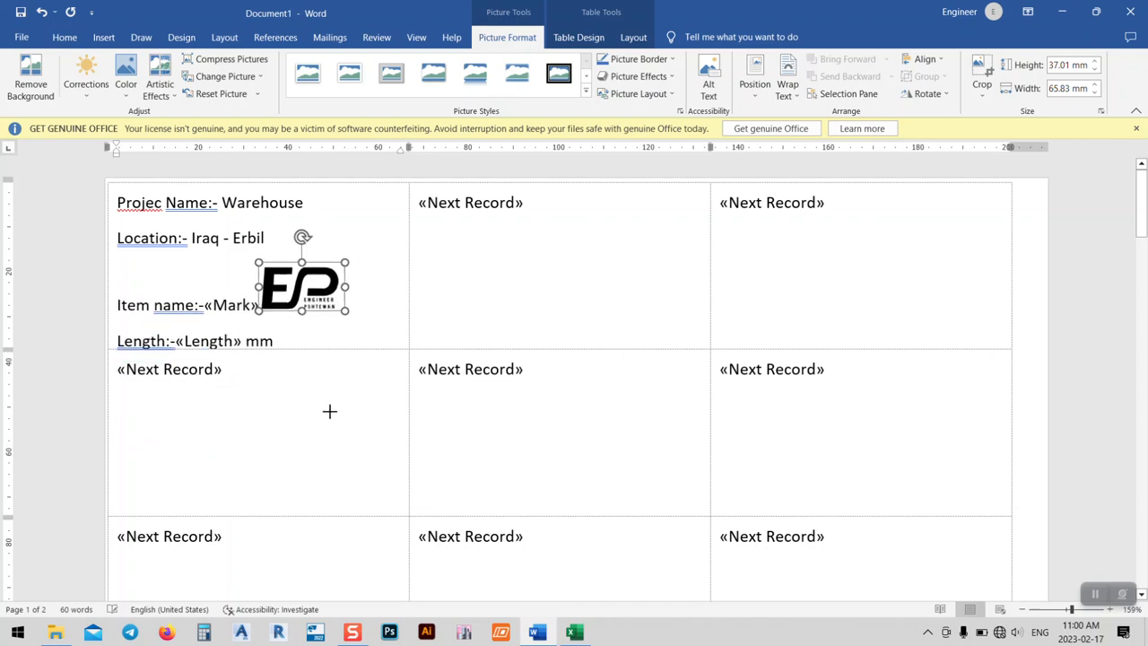
# Step: Set the logo's text wrapping to Tight and place it to the right of the first label's Location line
pyautogui.moveTo(284, 302); pyautogui.dragTo(362, 231)
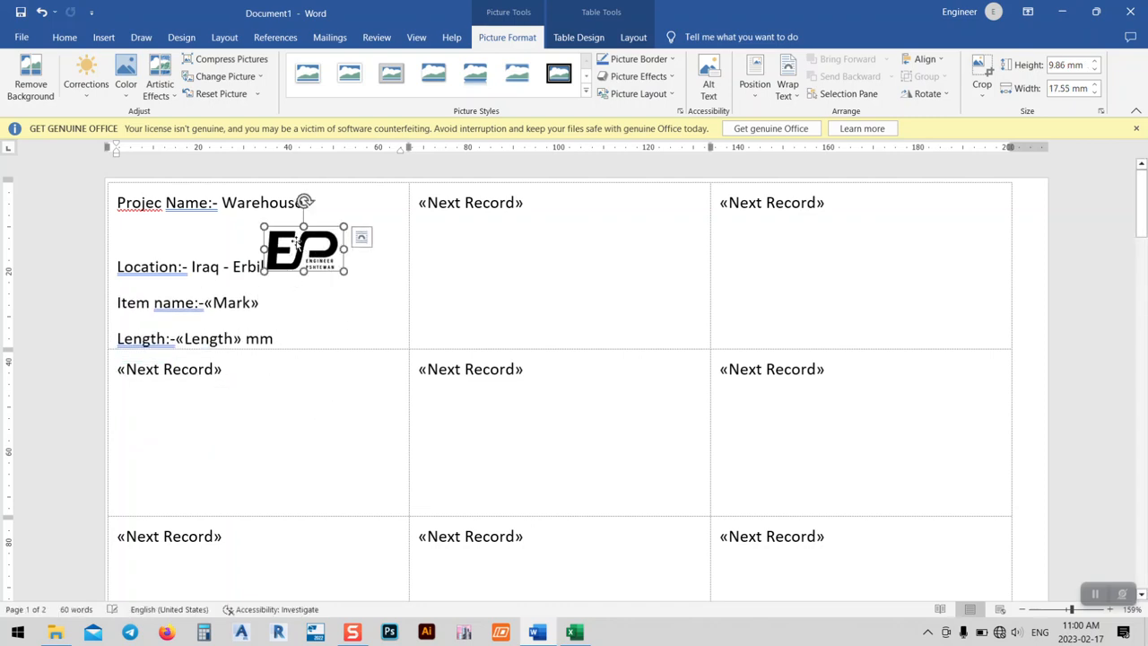
pyautogui.click(361, 236)
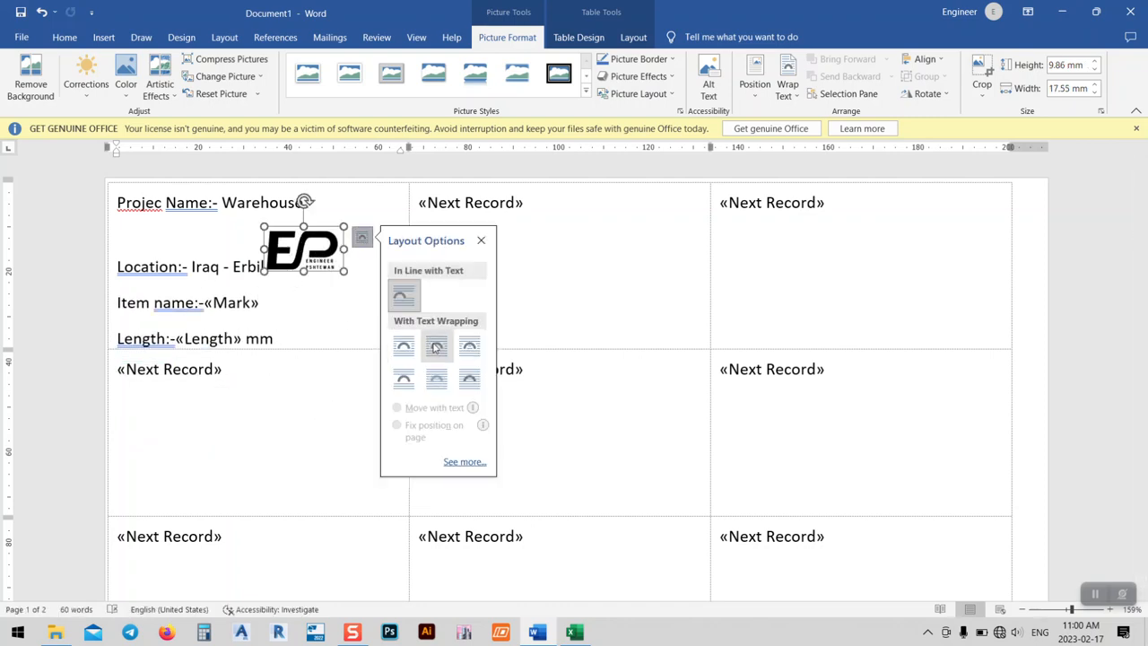
pyautogui.click(436, 346)
pyautogui.moveTo(306, 244); pyautogui.dragTo(361, 232)
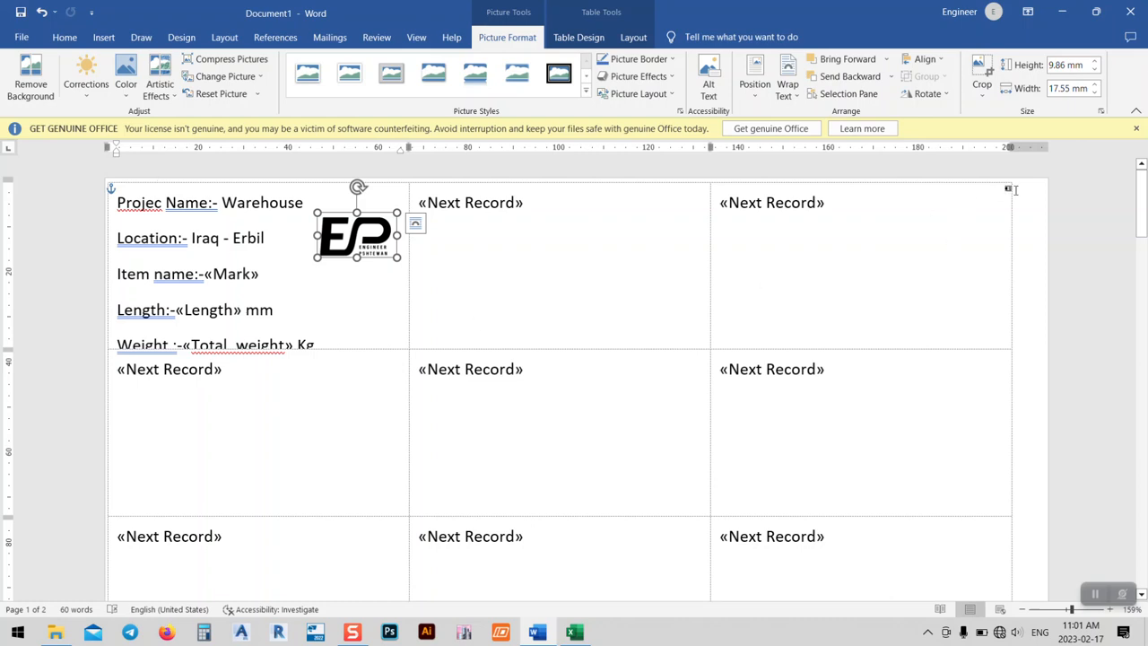
pyautogui.click(988, 197)
# Step: Remove the space after the paragraphs of the first label's text, and shift the logo slightly down beside the Location and Item name lines
pyautogui.moveTo(148, 213); pyautogui.dragTo(337, 307)
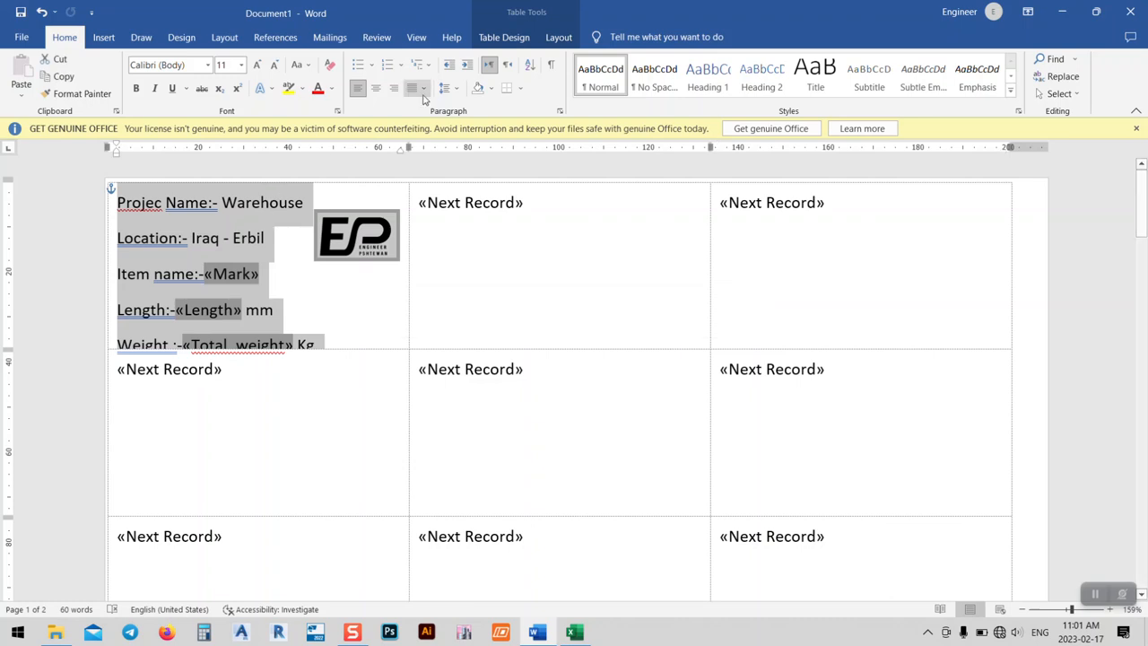
pyautogui.click(458, 89)
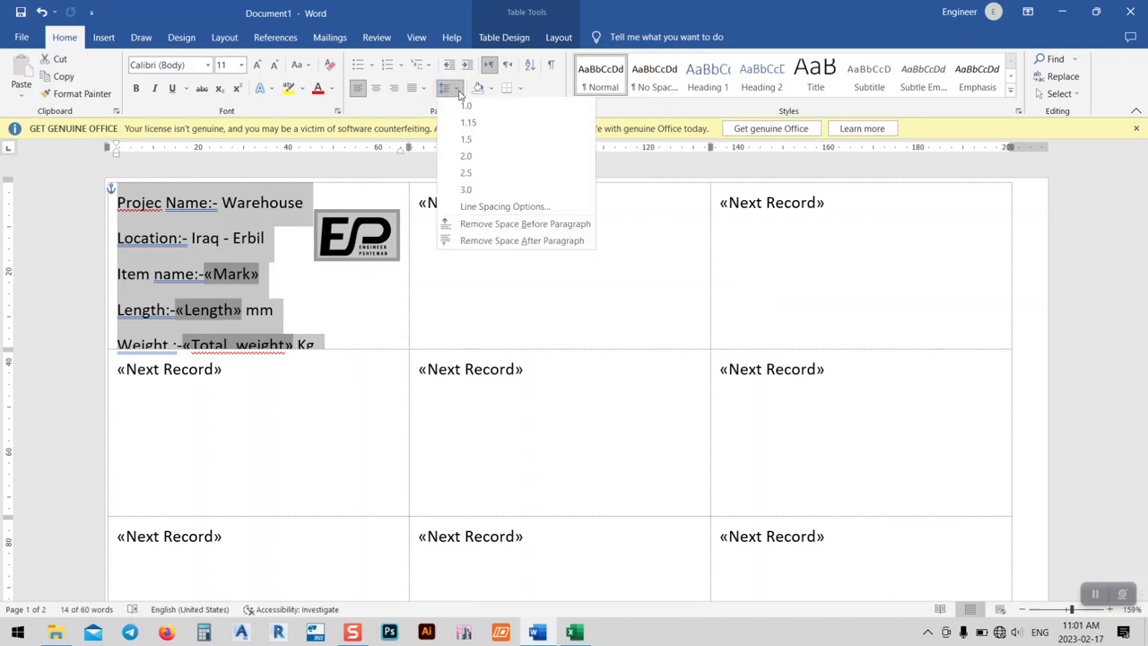
pyautogui.click(506, 243)
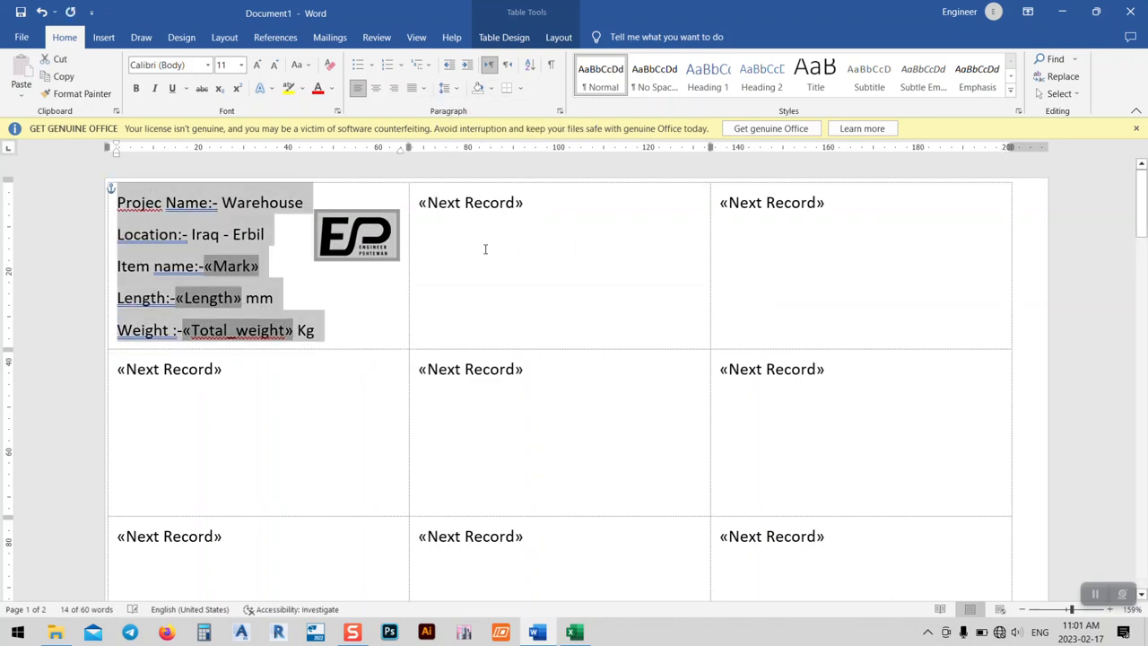
pyautogui.click(254, 372)
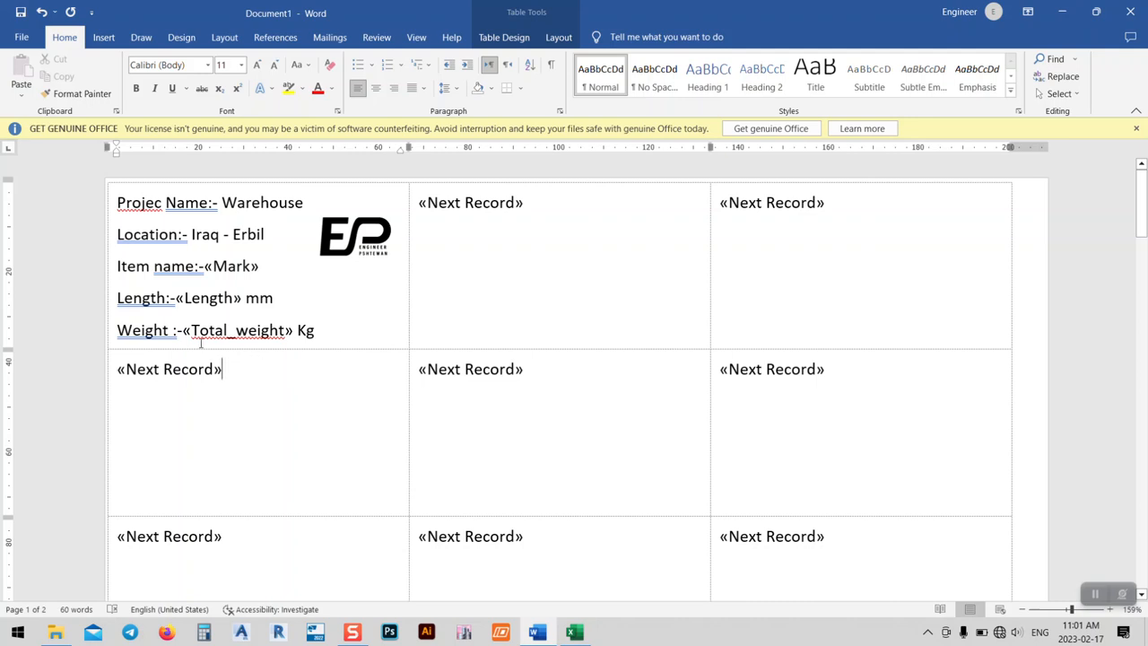
pyautogui.click(367, 242)
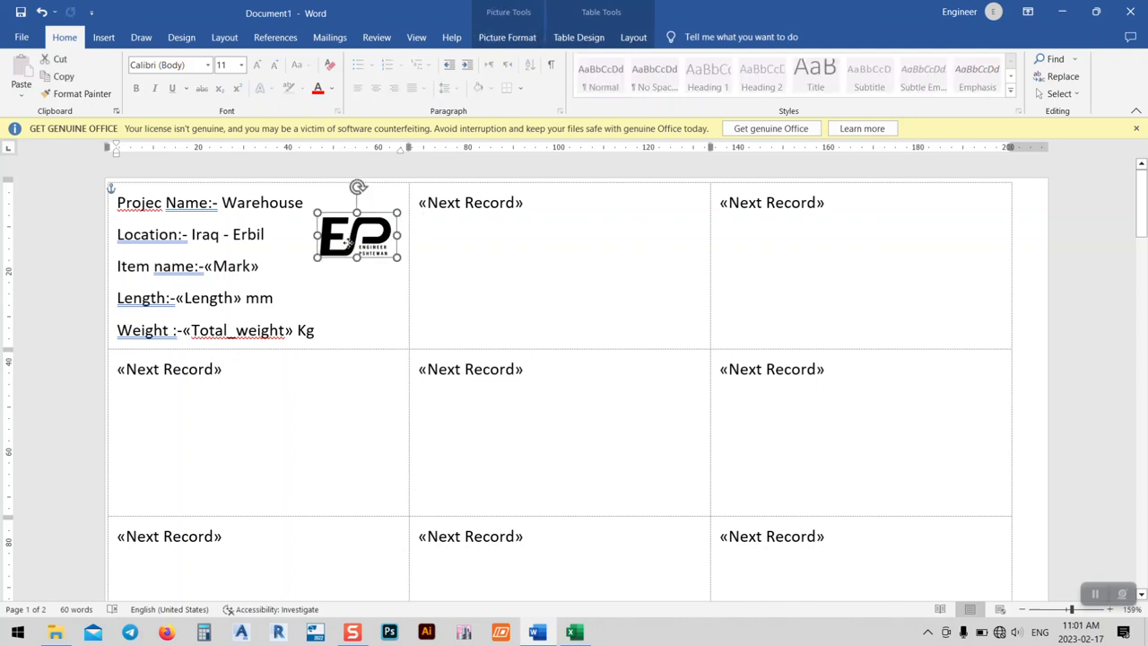
pyautogui.moveTo(354, 238); pyautogui.dragTo(349, 250)
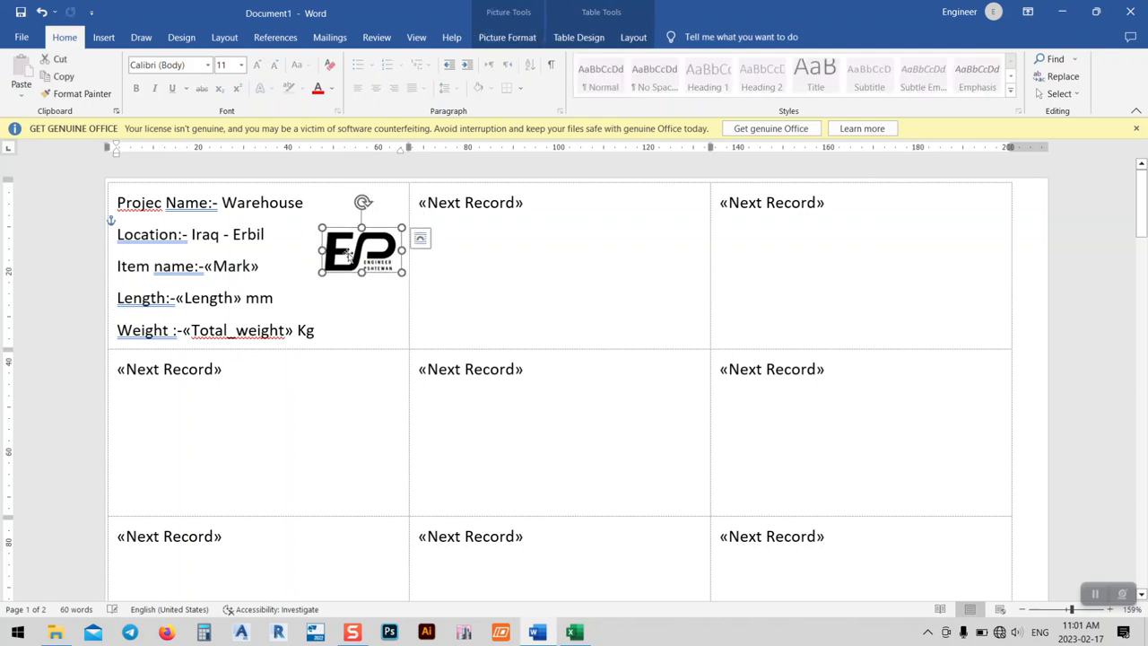
# Step: Update all labels with the first label's content and preview the merge results
pyautogui.click(329, 37)
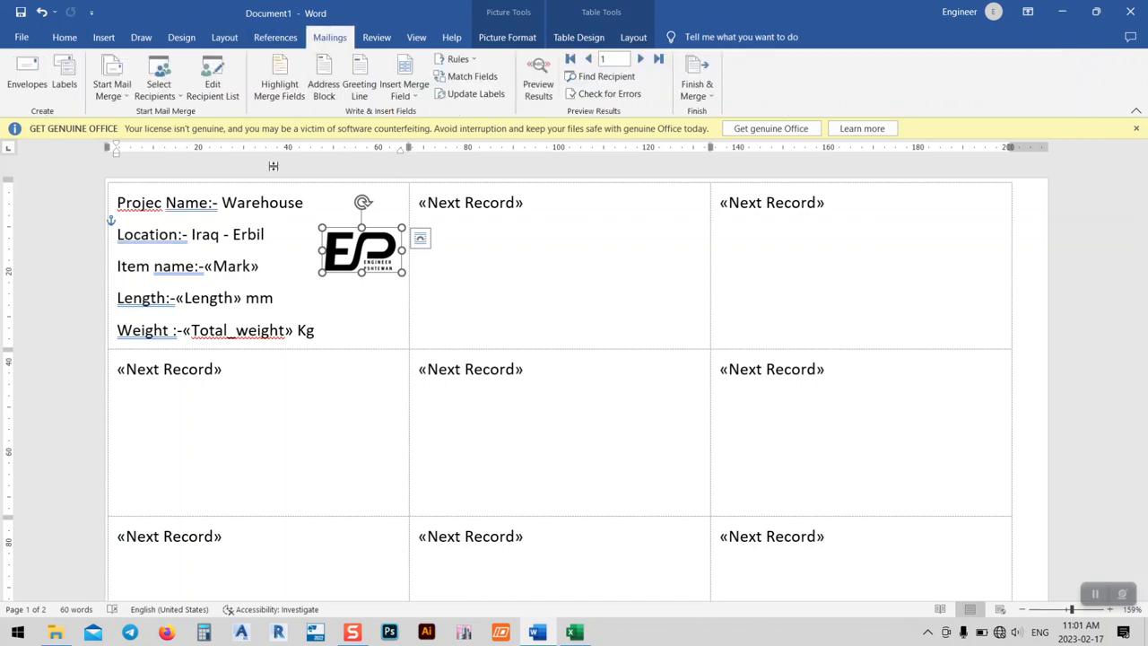
pyautogui.click(475, 95)
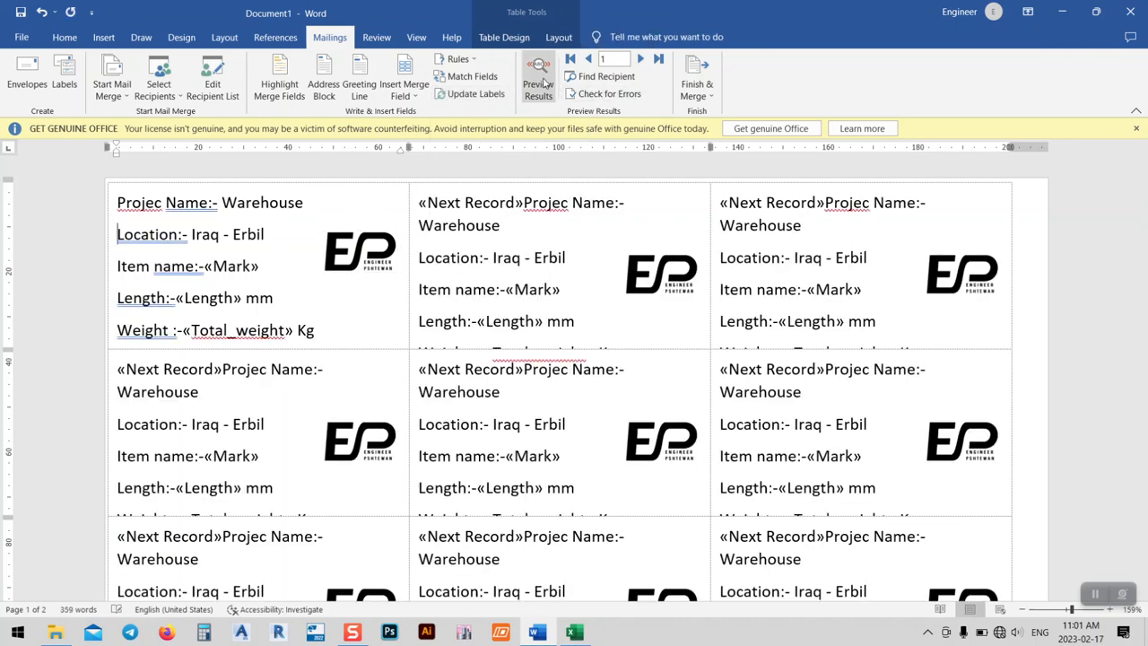
pyautogui.click(542, 82)
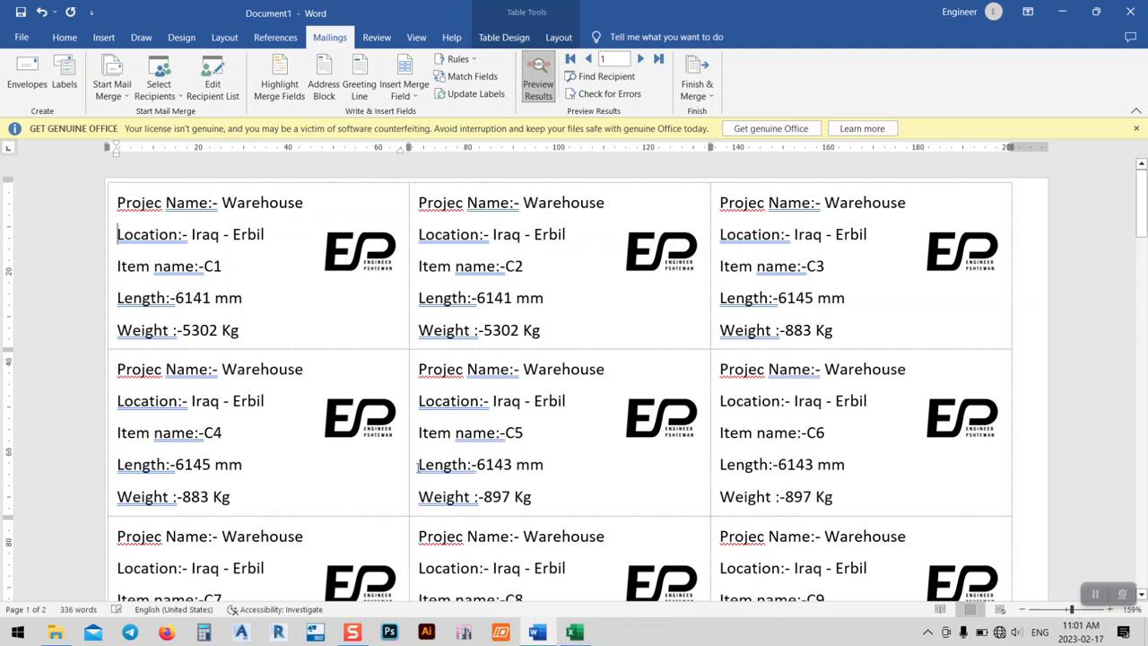
# Step: Compare the C4 label's length and weight with the C4 row in the Excel workbook, and return to the Word labels
pyautogui.click(574, 632)
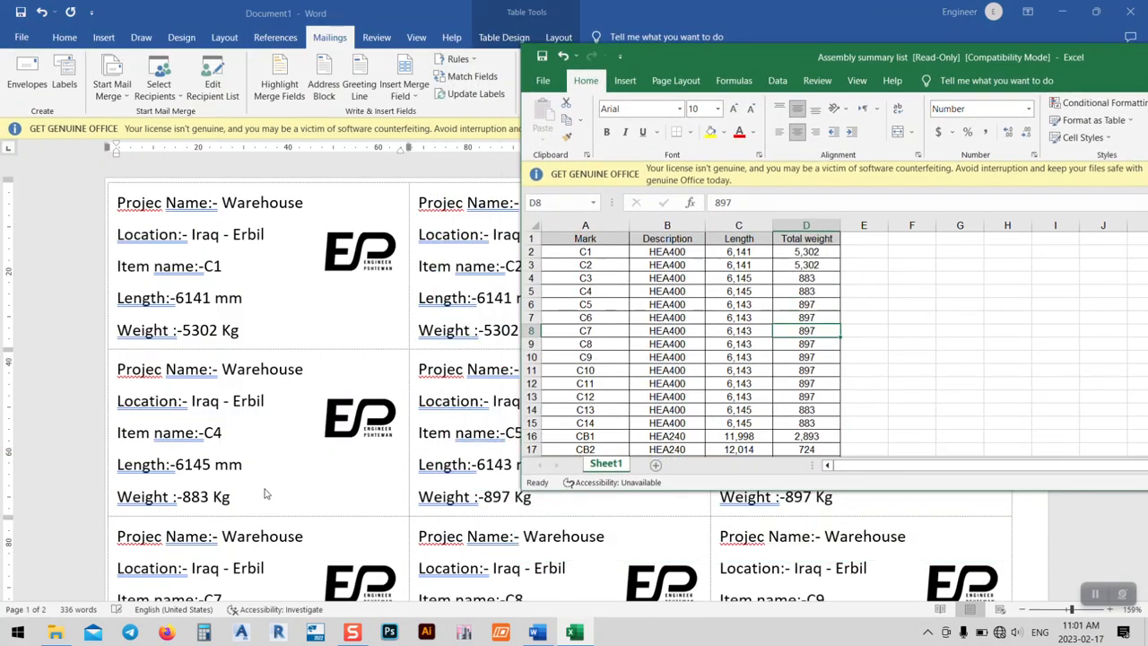
pyautogui.moveTo(592, 292); pyautogui.dragTo(745, 292)
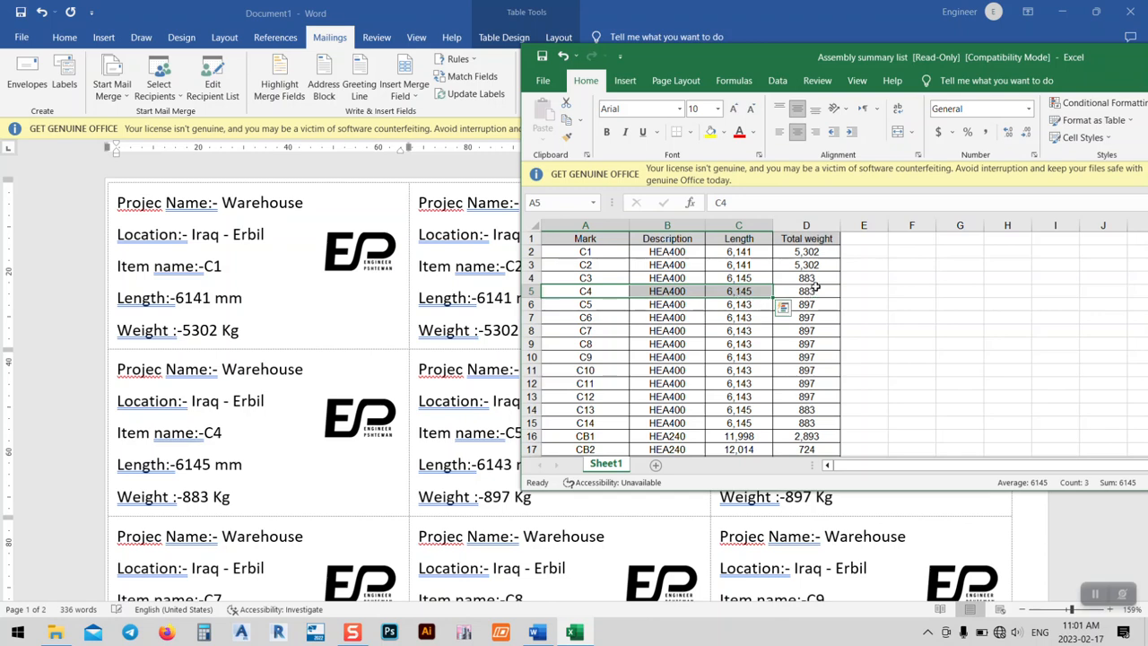
pyautogui.click(812, 289)
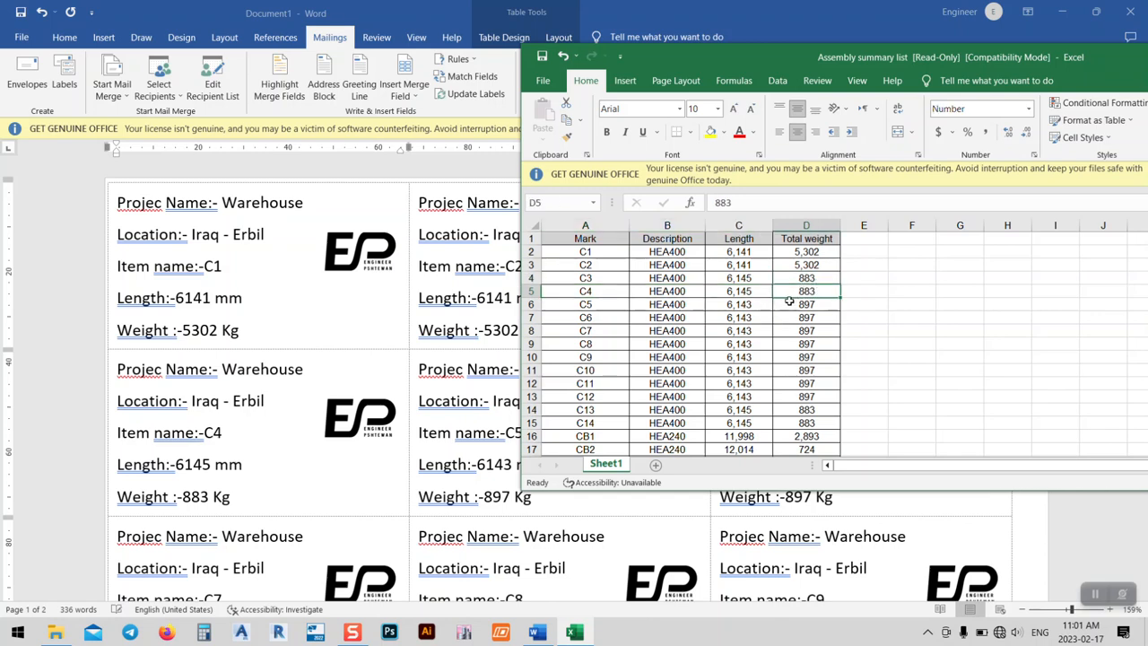
pyautogui.click(274, 333)
# Step: Check the CT3 label's length and weight against the CT3 row in the Excel workbook, and minimize the workbook
pyautogui.scroll(-15, 296, 341)
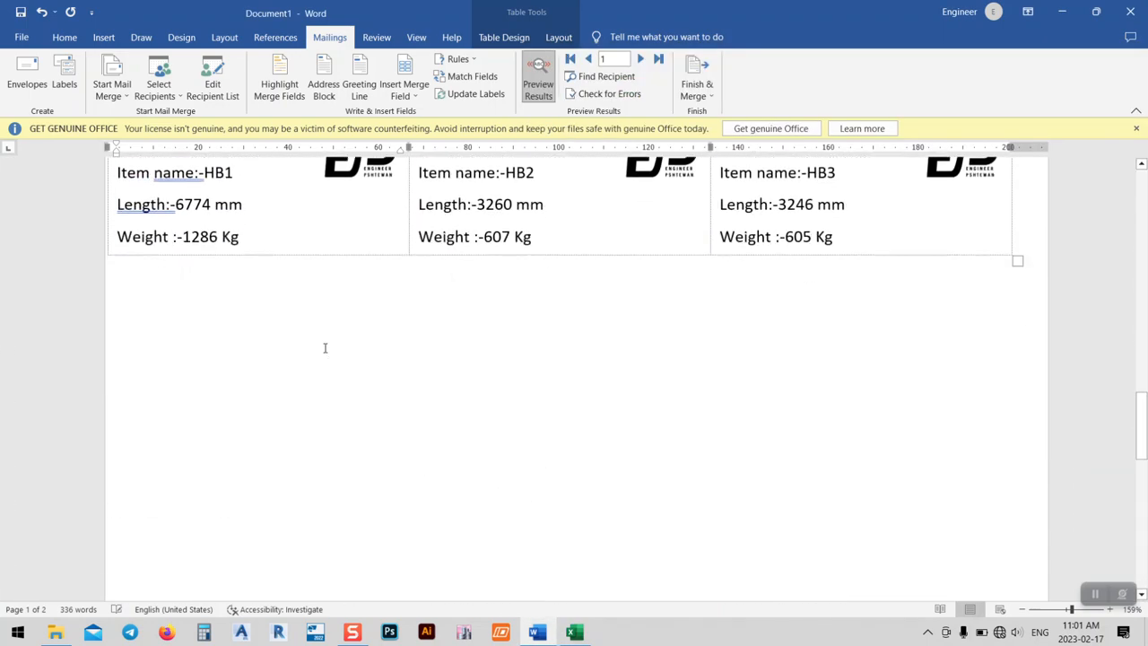
pyautogui.scroll(4, 324, 348)
pyautogui.scroll(4, 417, 393)
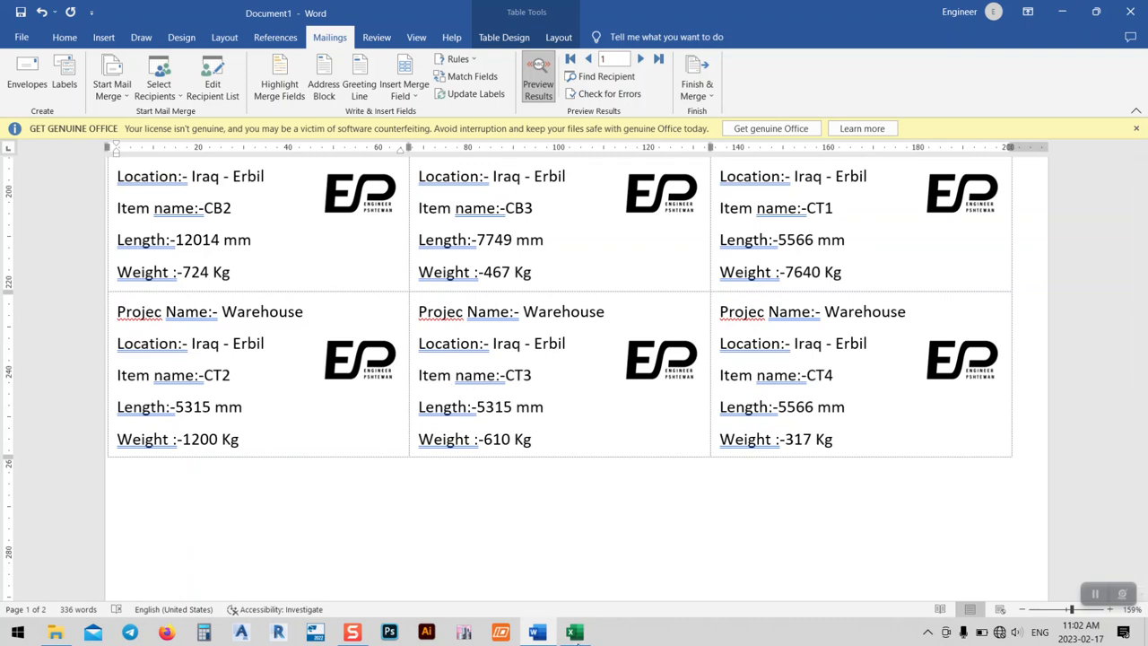
pyautogui.click(573, 632)
pyautogui.scroll(-2, 622, 421)
pyautogui.scroll(-1, 619, 416)
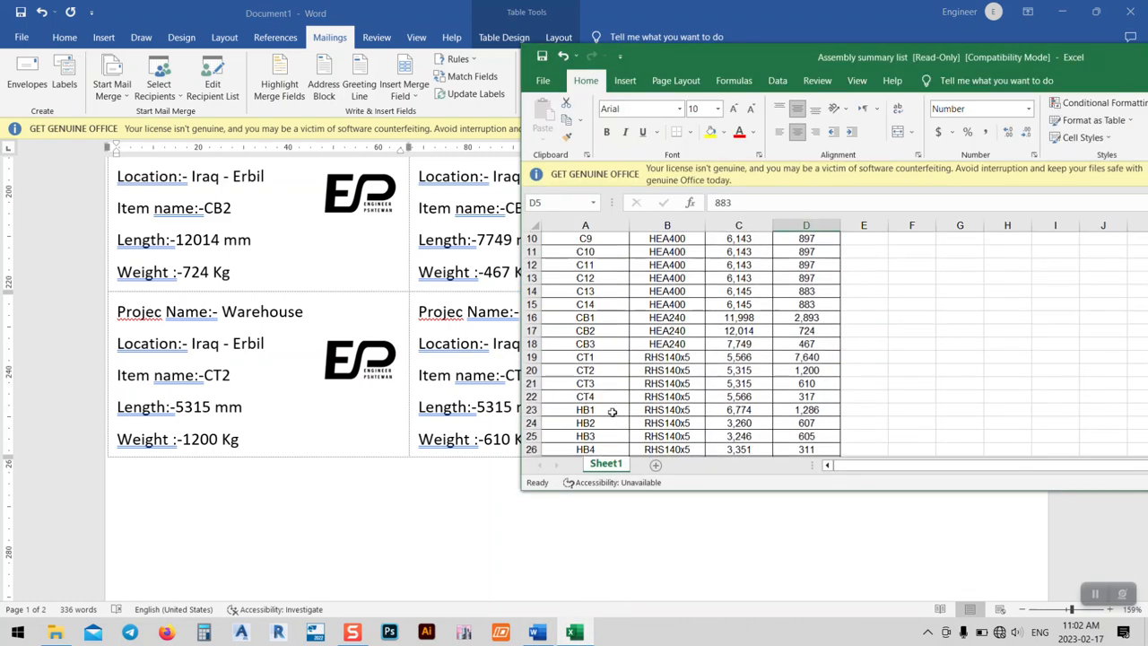
pyautogui.click(793, 383)
pyautogui.moveTo(668, 54); pyautogui.dragTo(787, 57)
pyautogui.click(872, 382)
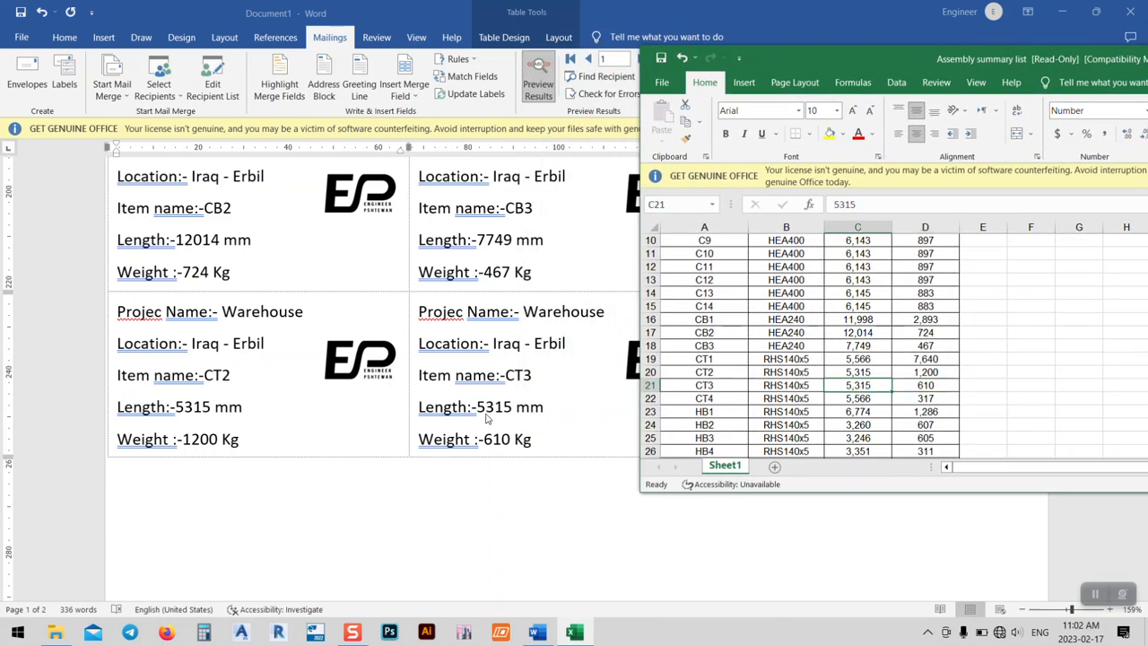
pyautogui.click(925, 384)
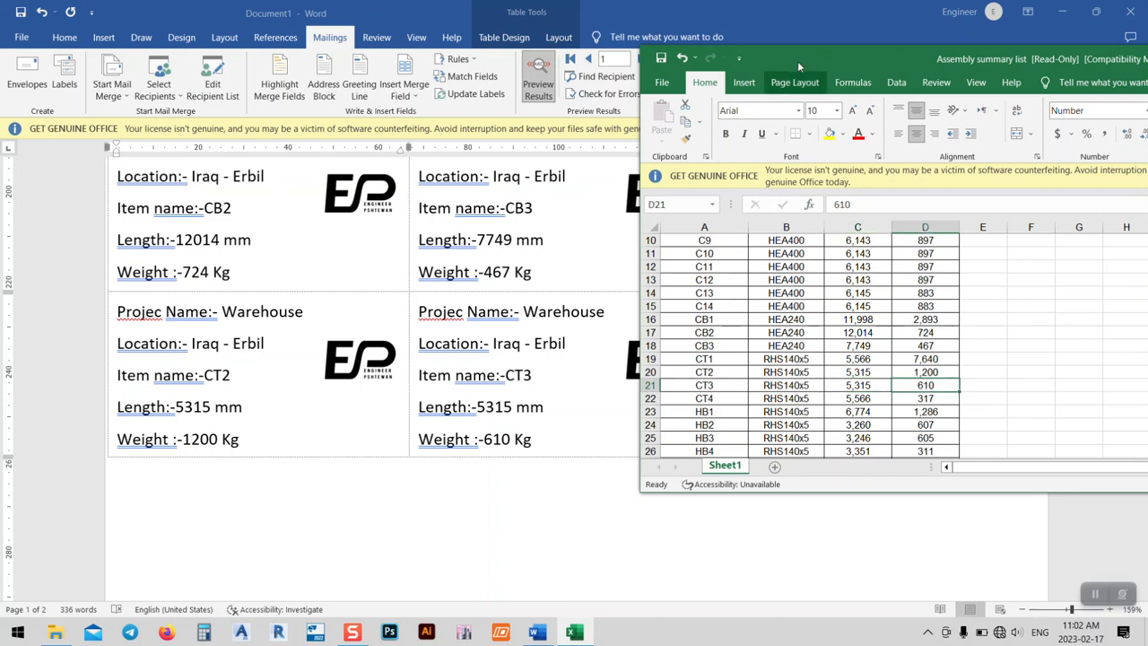
pyautogui.moveTo(797, 61); pyautogui.dragTo(681, 53)
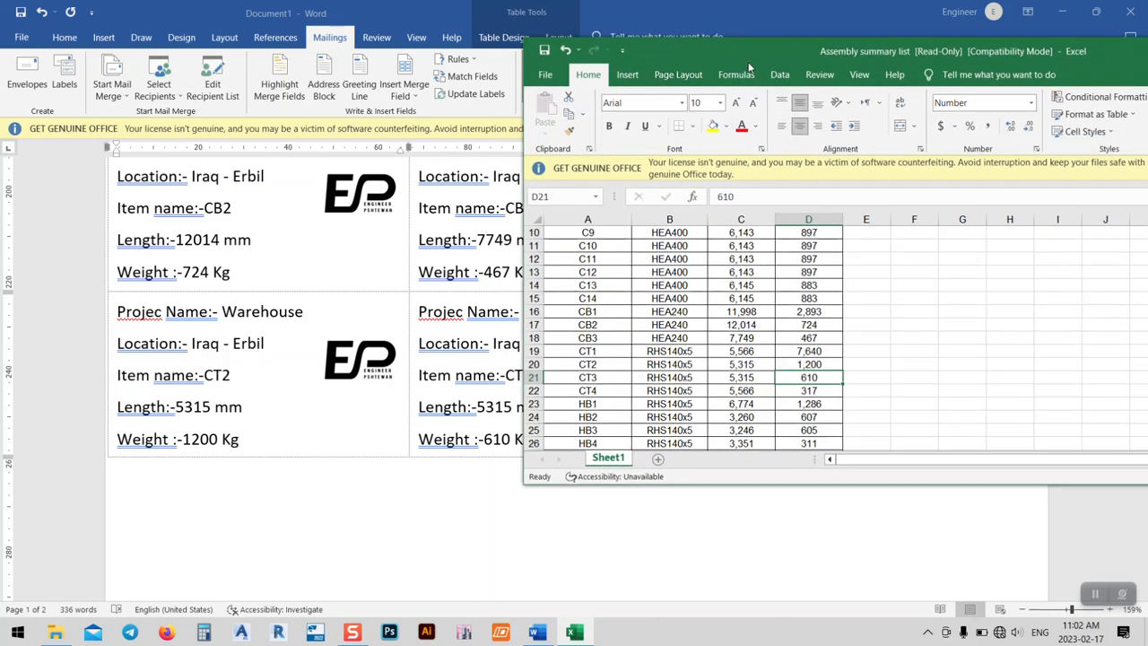
pyautogui.moveTo(751, 51); pyautogui.dragTo(274, 159)
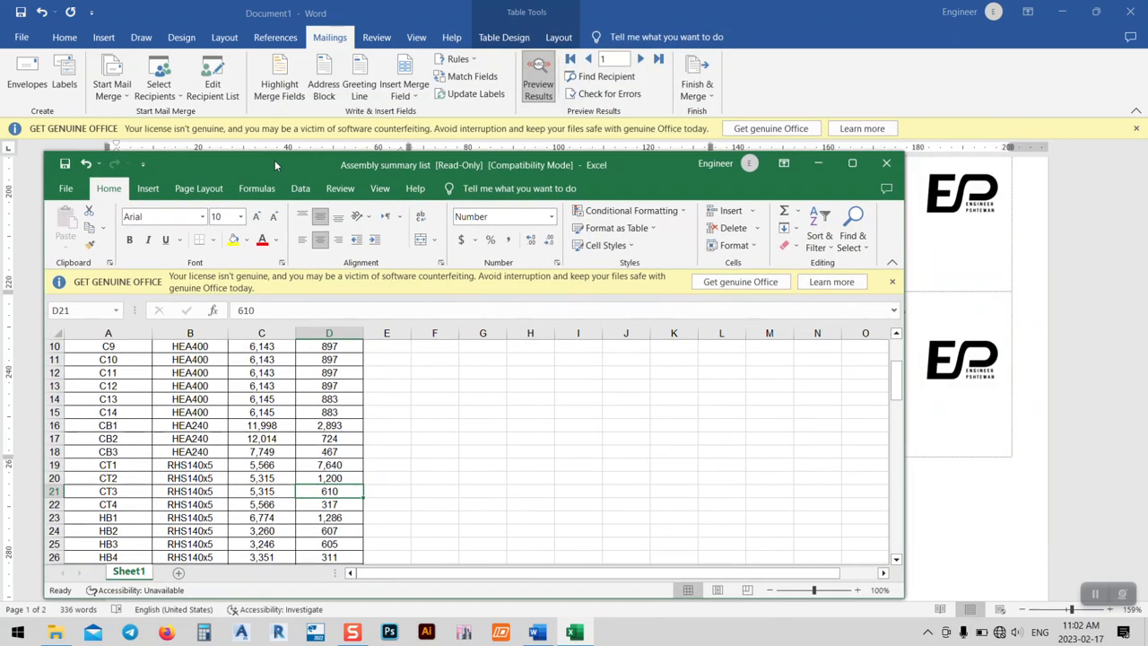
pyautogui.click(818, 164)
# Step: Apply All Borders to the entire label table
pyautogui.scroll(10, 546, 395)
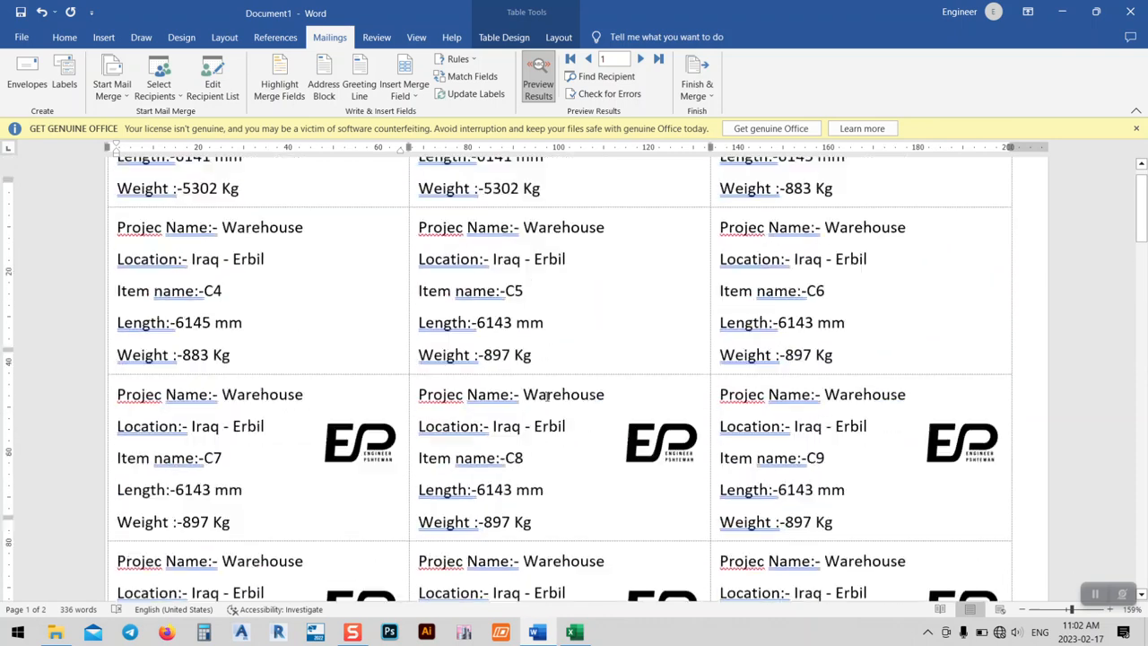
pyautogui.scroll(3, 546, 395)
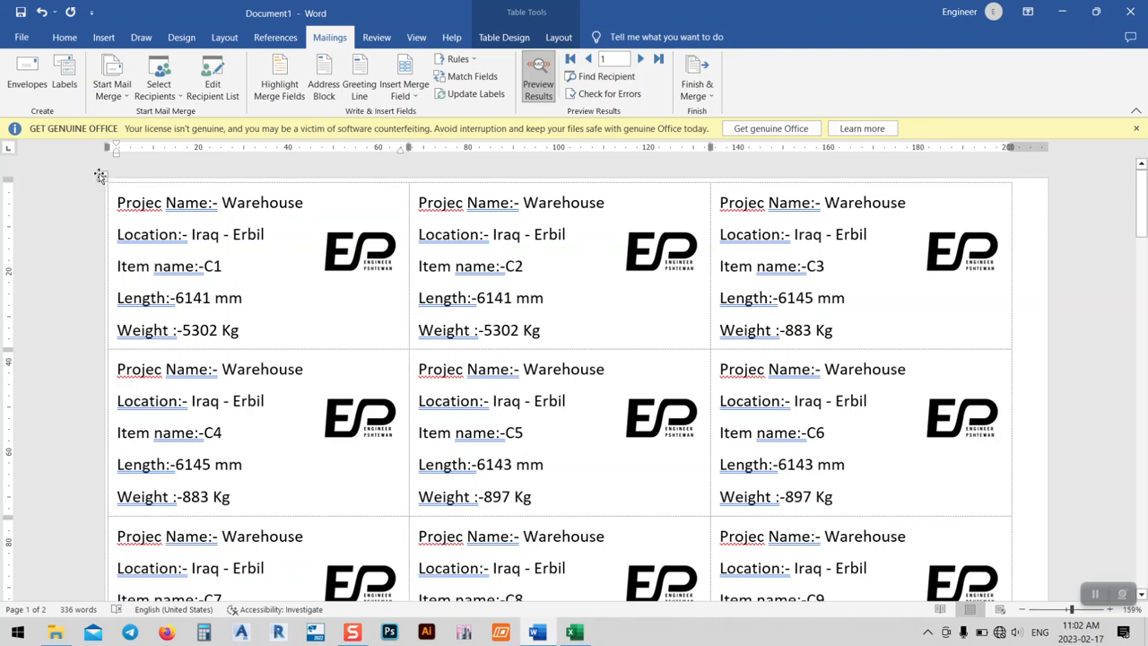
pyautogui.click(100, 175)
pyautogui.rightClick(100, 176)
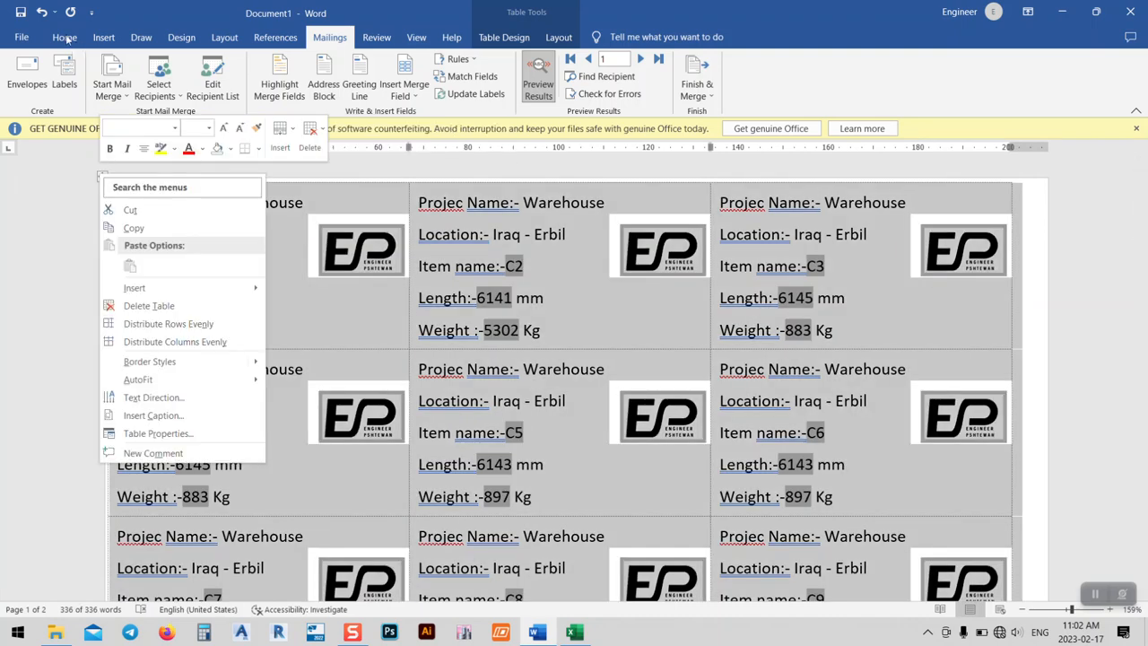
pyautogui.click(66, 38)
pyautogui.click(66, 38)
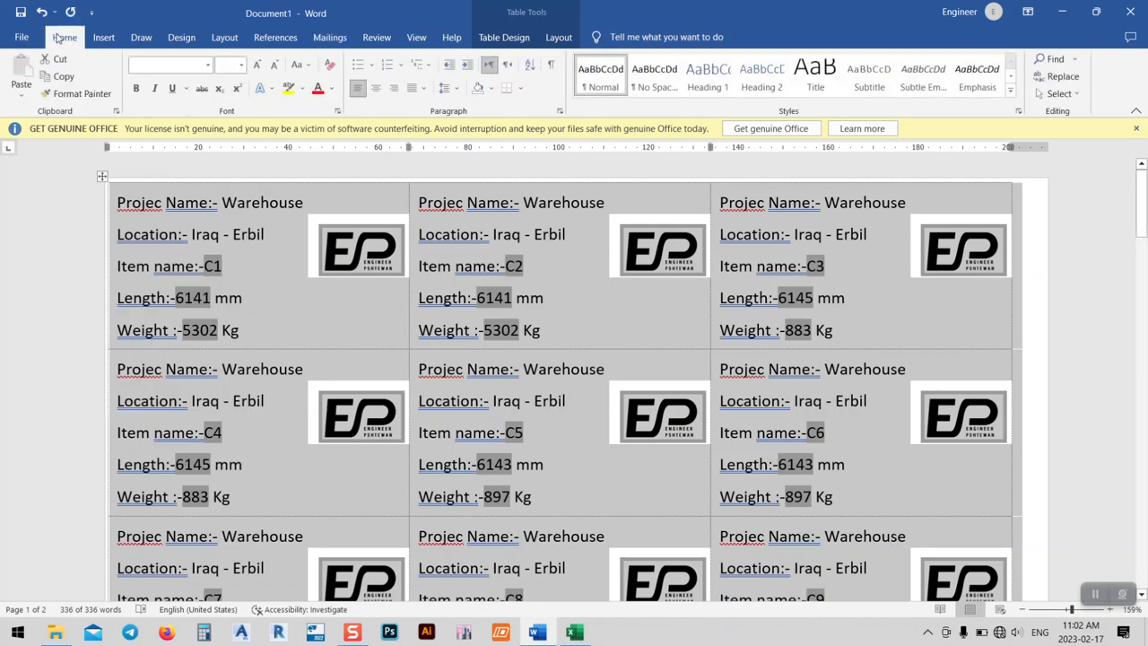
pyautogui.click(524, 94)
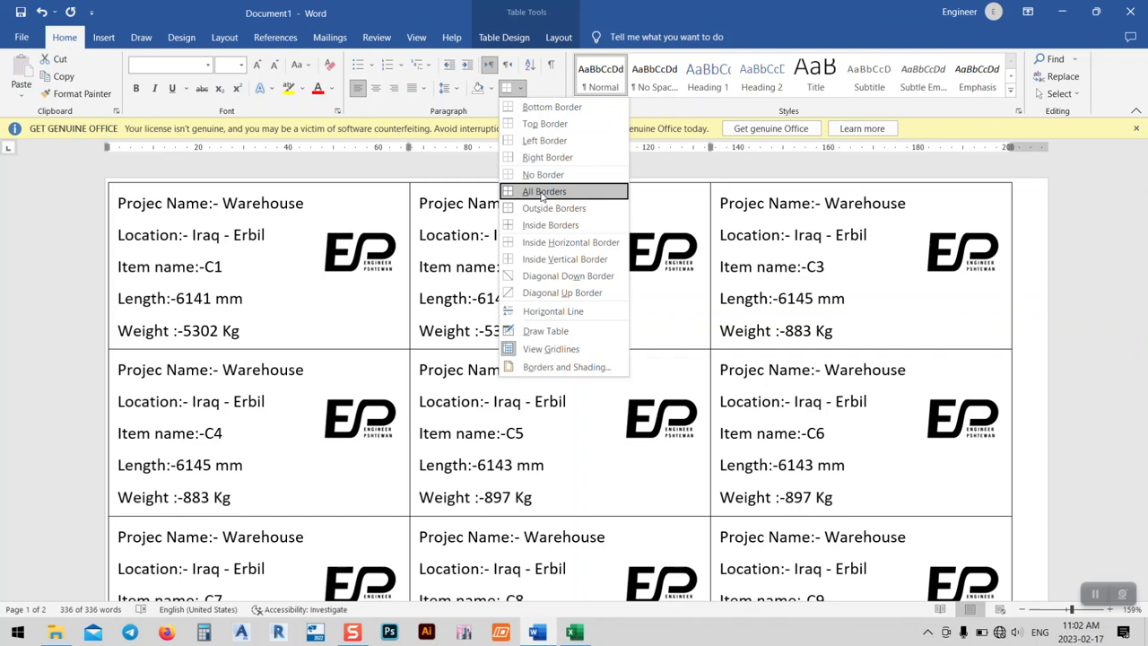
pyautogui.click(541, 194)
pyautogui.click(400, 448)
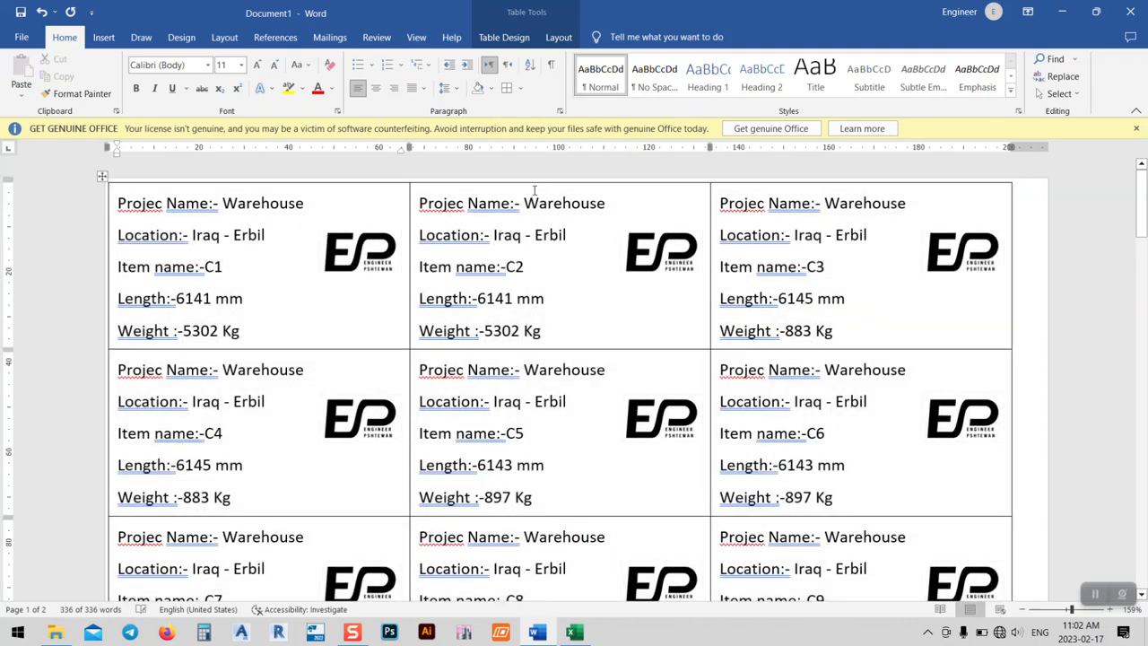
# Step: Finish the mail merge by printing all records to Microsoft Print to PDF, with all pages and one copy
pyautogui.click(557, 37)
pyautogui.click(504, 37)
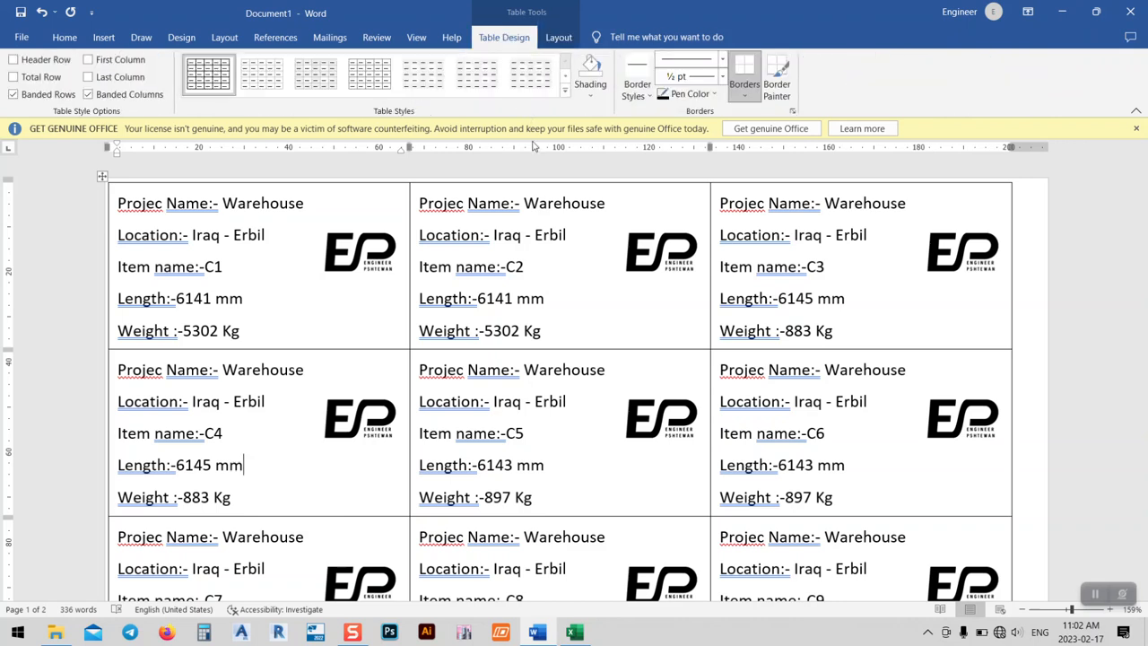
pyautogui.click(329, 37)
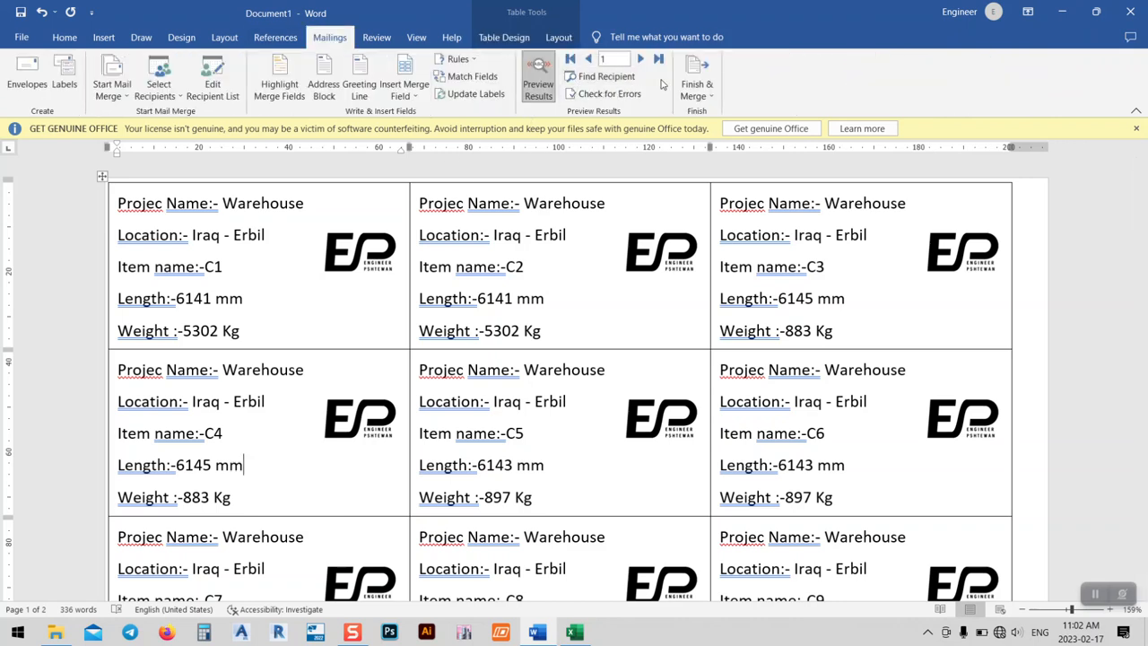
pyautogui.click(699, 95)
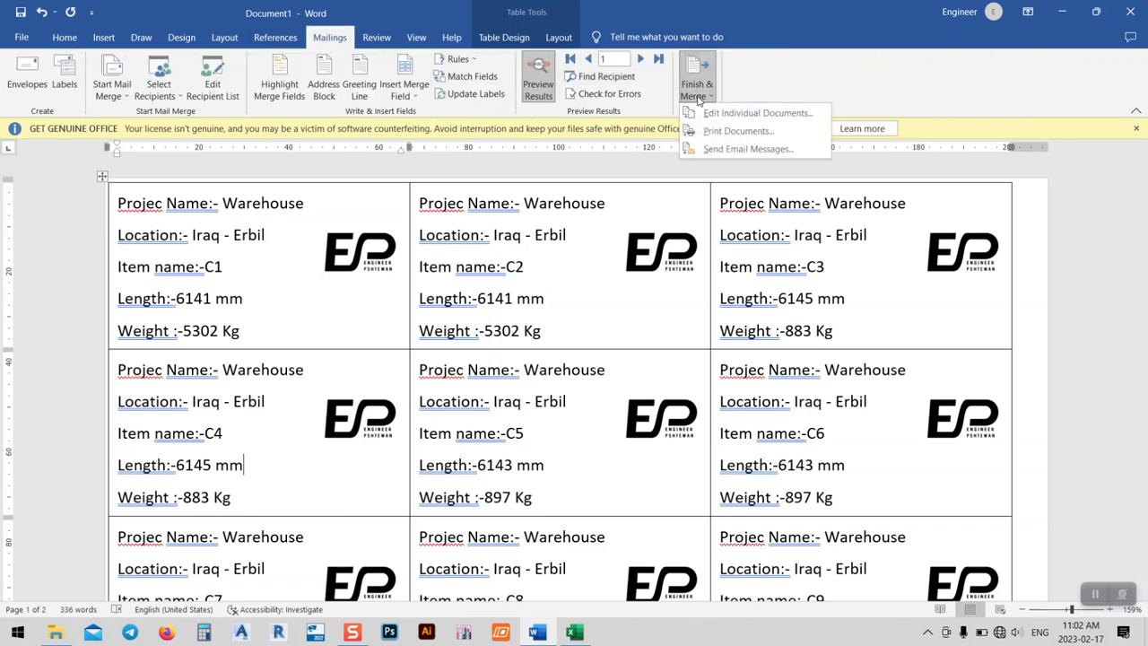
pyautogui.click(737, 131)
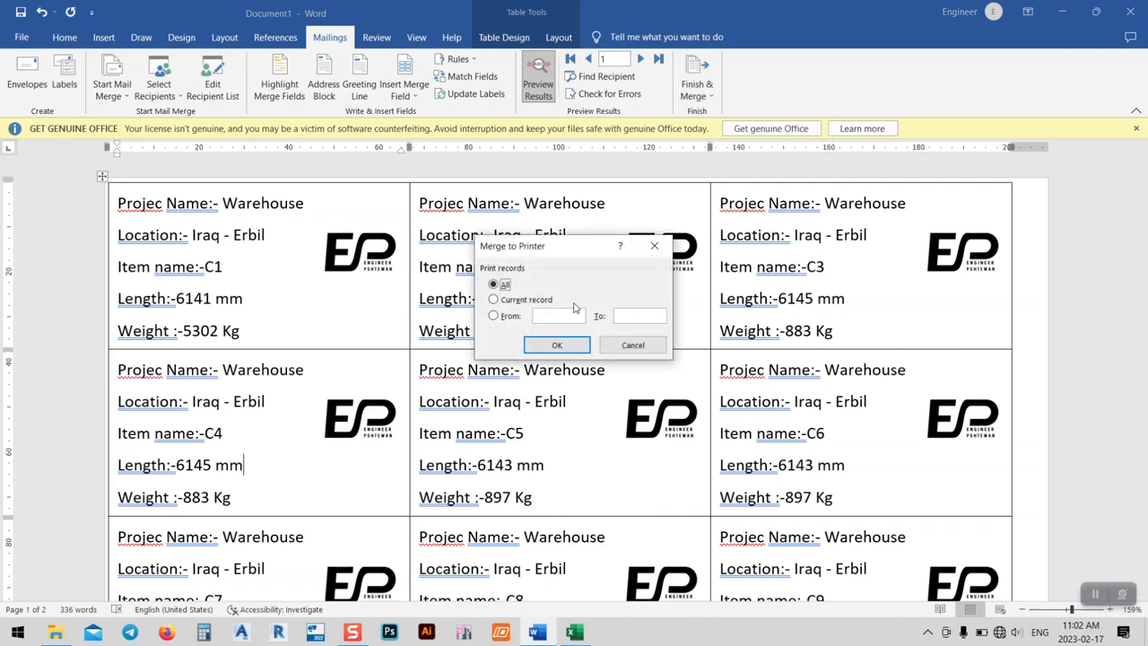
pyautogui.click(558, 346)
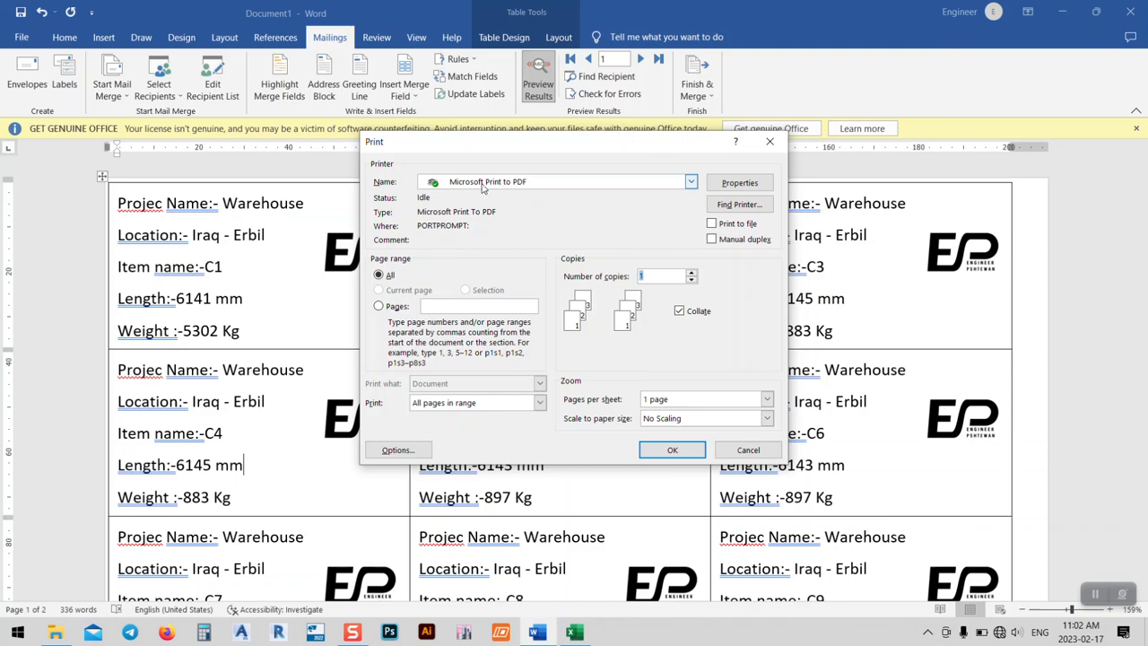
pyautogui.click(671, 452)
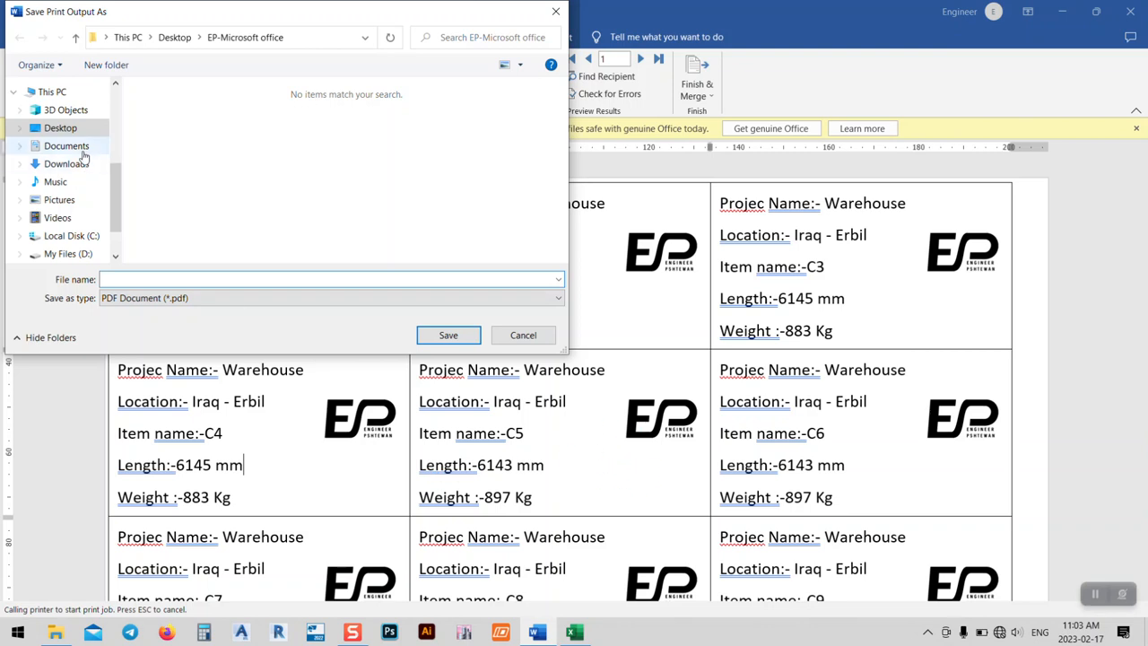
# Step: Save the PDF output as Labels in the EP-Microsoft office folder on the desktop
pyautogui.click(59, 127)
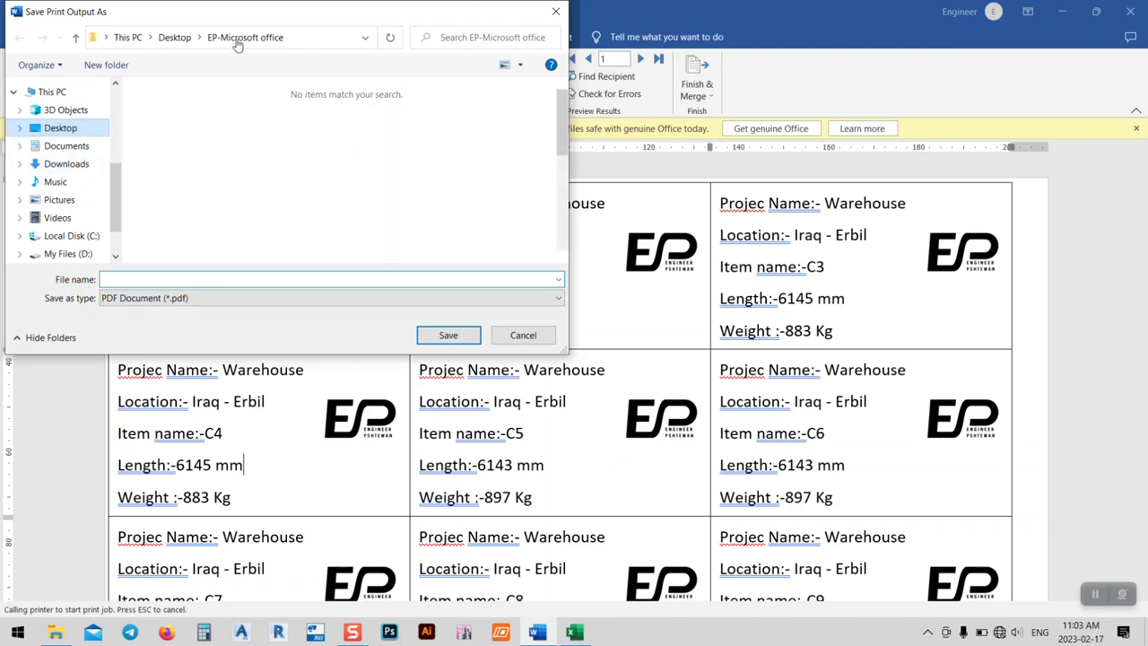
pyautogui.click(507, 116)
pyautogui.doubleClick(507, 116)
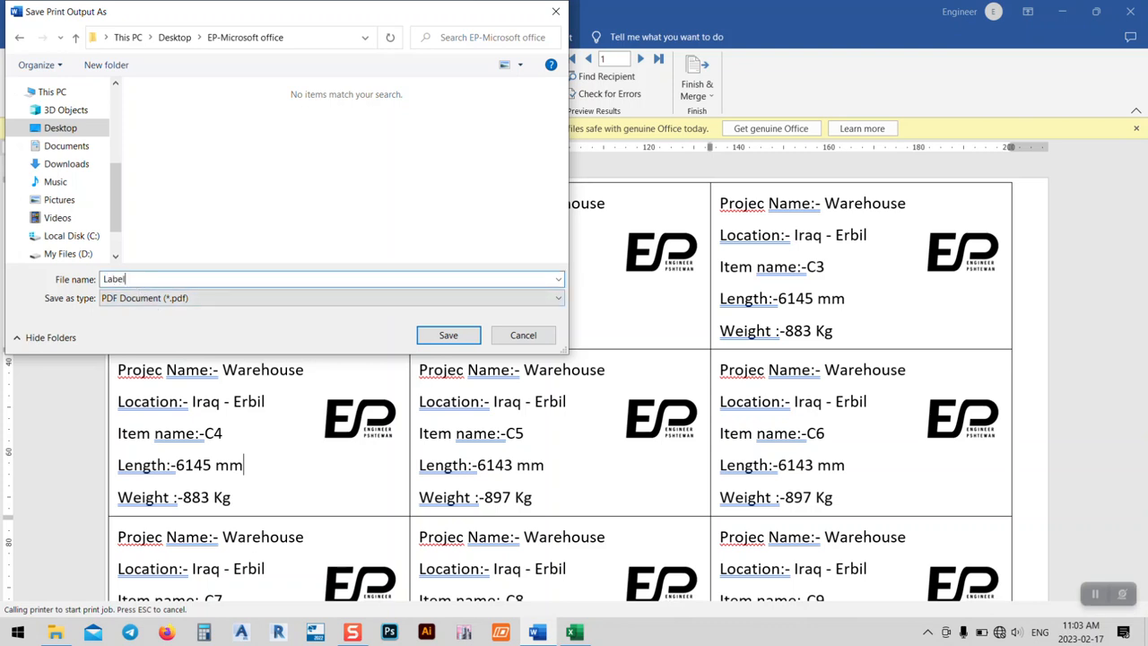
pyautogui.click(455, 339)
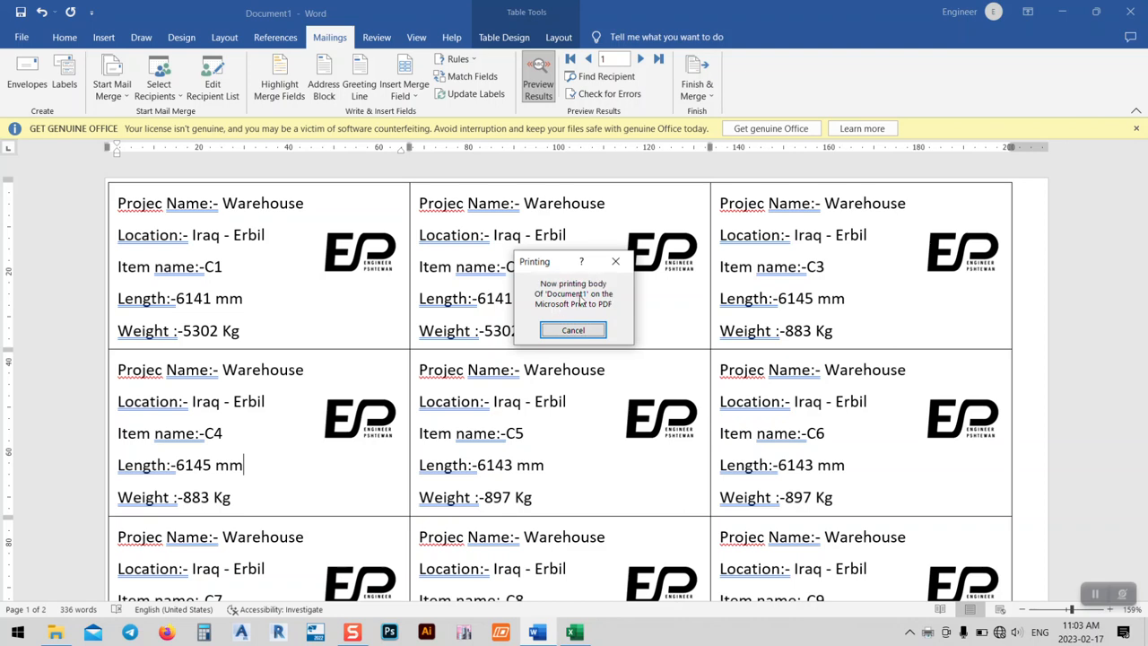
# Step: Close the Assembly summary list workbook in Excel without saving its changes
pyautogui.click(573, 632)
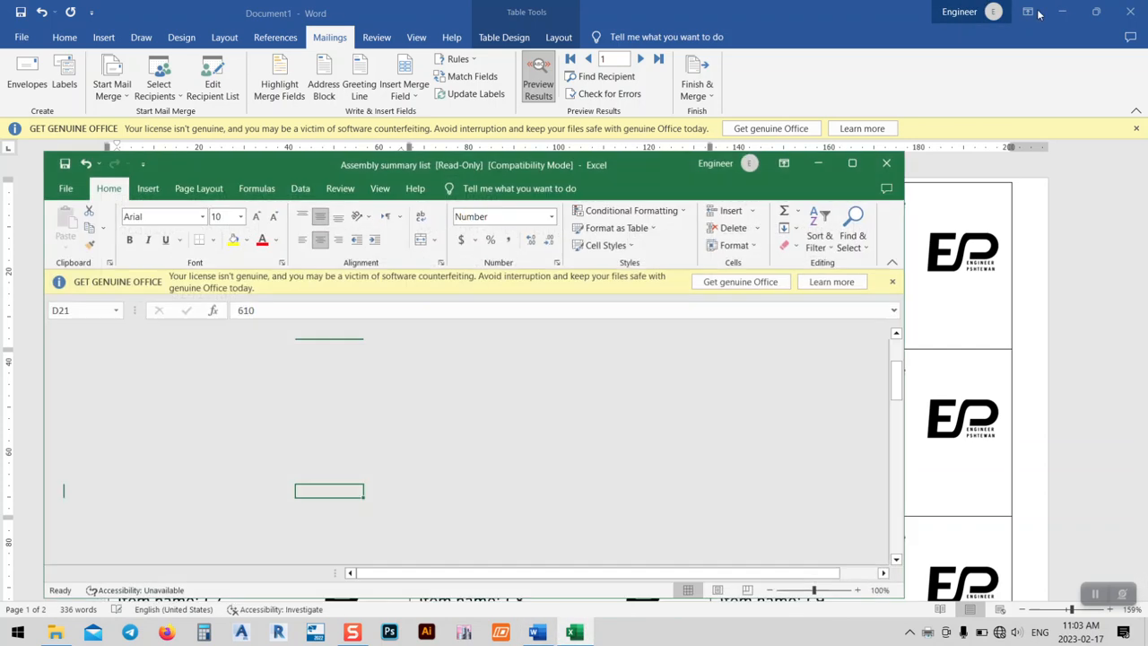
pyautogui.click(886, 164)
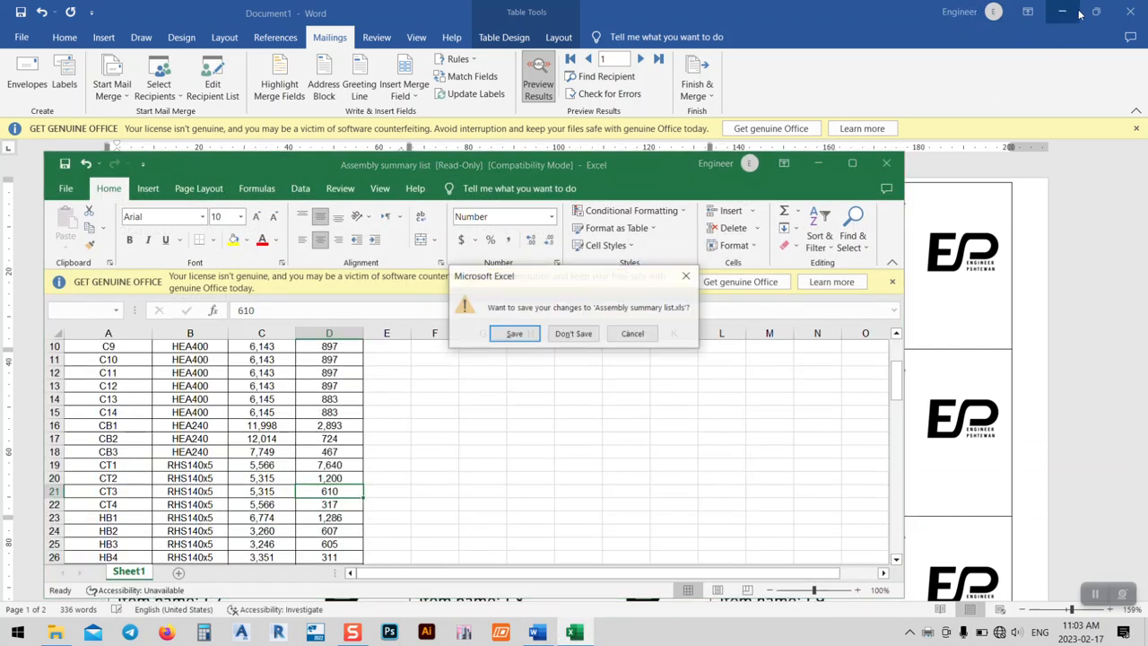
pyautogui.click(573, 333)
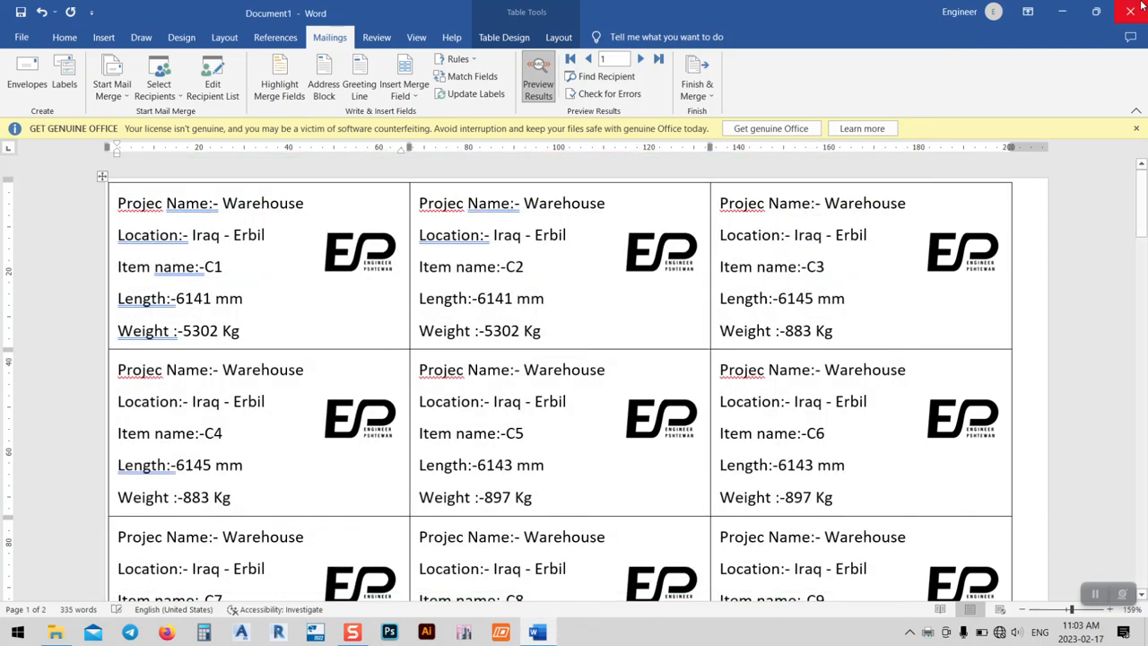
# Step: Minimize the Word document and open the Labels PDF from the EP-Microsoft office folder in File Explorer
pyautogui.click(1064, 12)
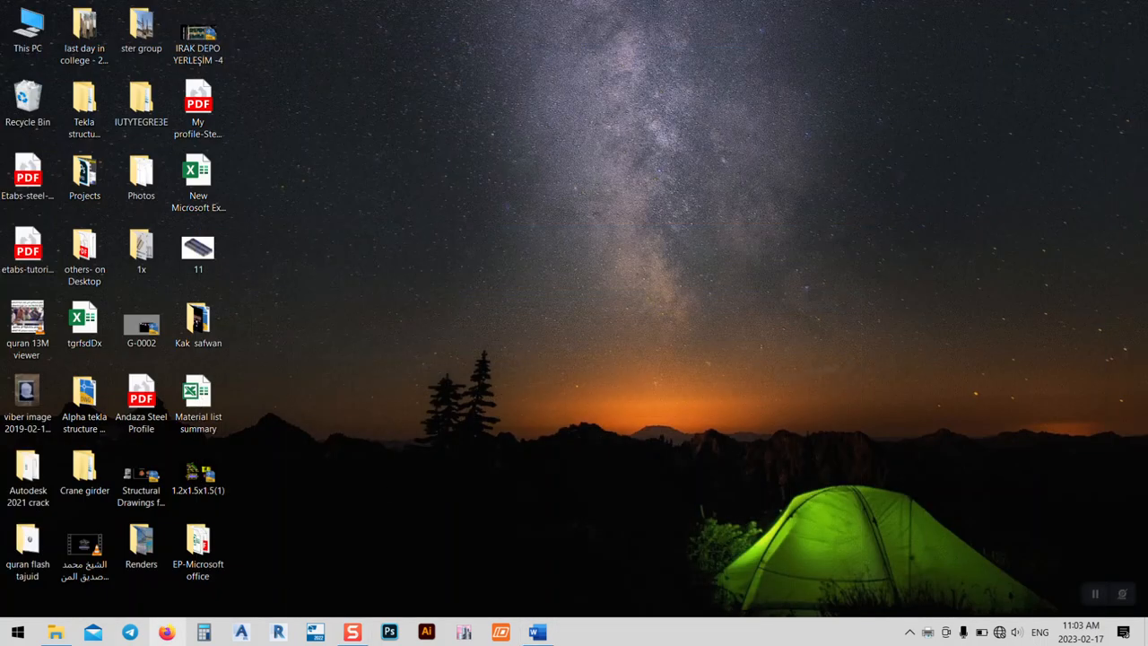
pyautogui.click(55, 632)
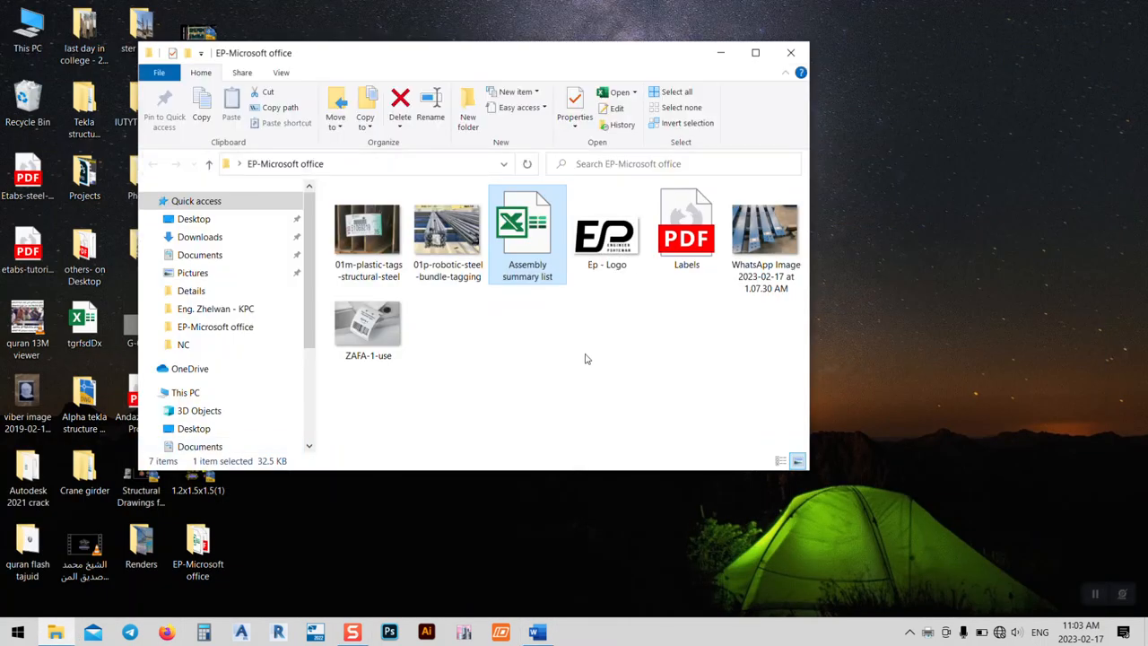
pyautogui.click(683, 224)
pyautogui.doubleClick(683, 218)
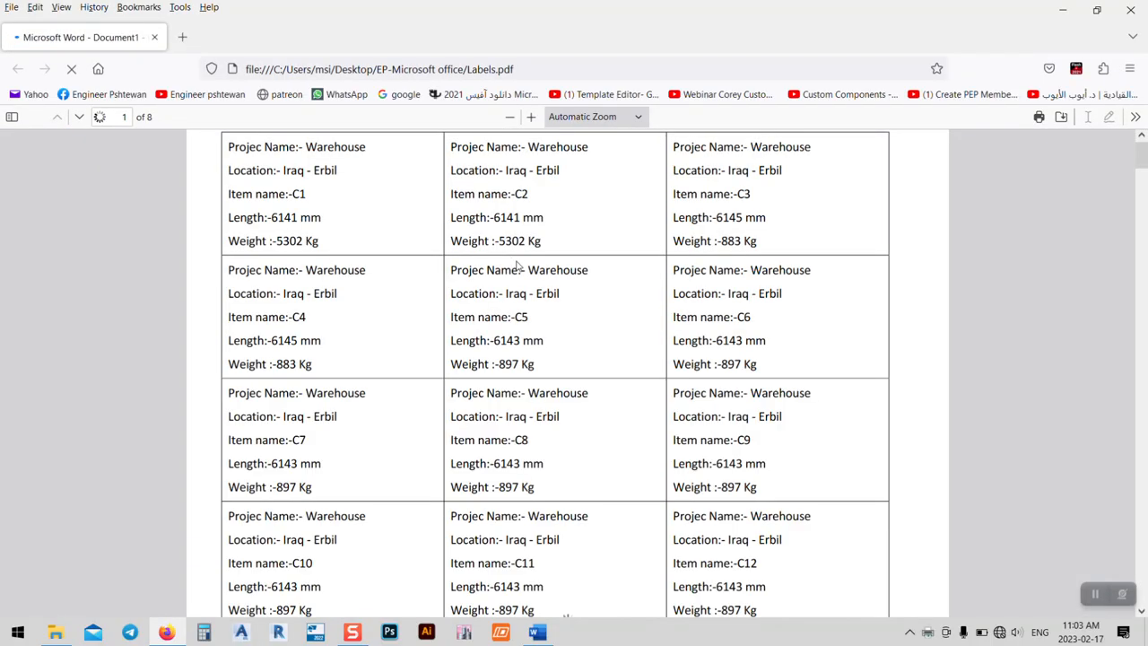
# Step: Examine the label details, logos and borders on the first two pages of the Labels PDF
pyautogui.scroll(-3, 542, 350)
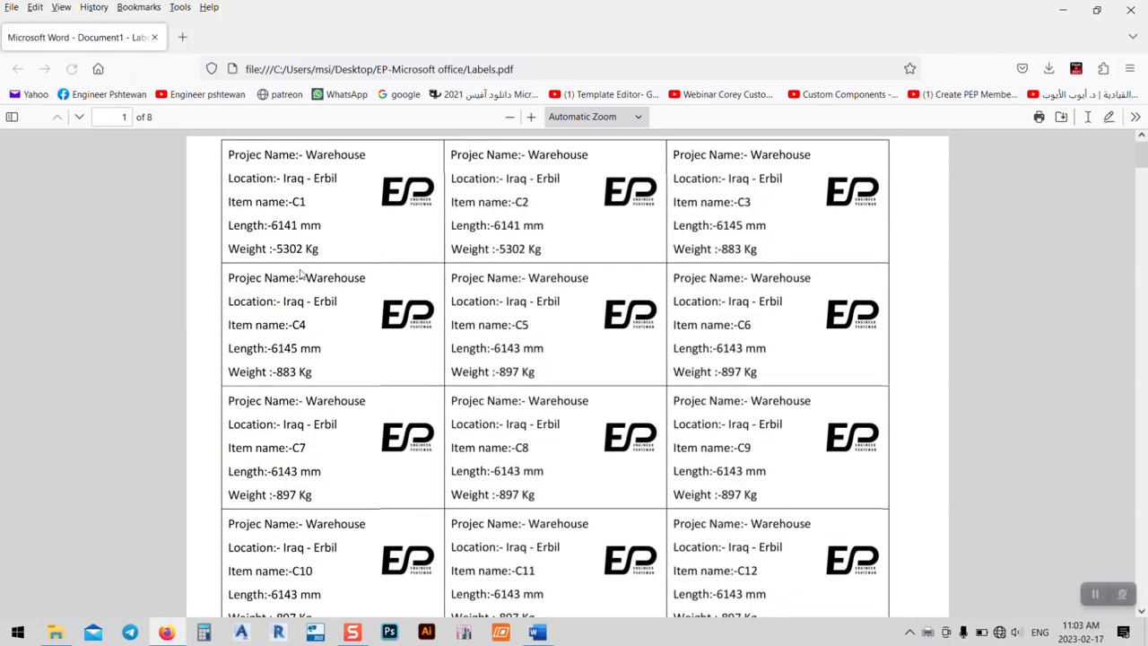
pyautogui.scroll(-5, 553, 289)
pyautogui.scroll(-6, 551, 300)
pyautogui.scroll(4, 550, 311)
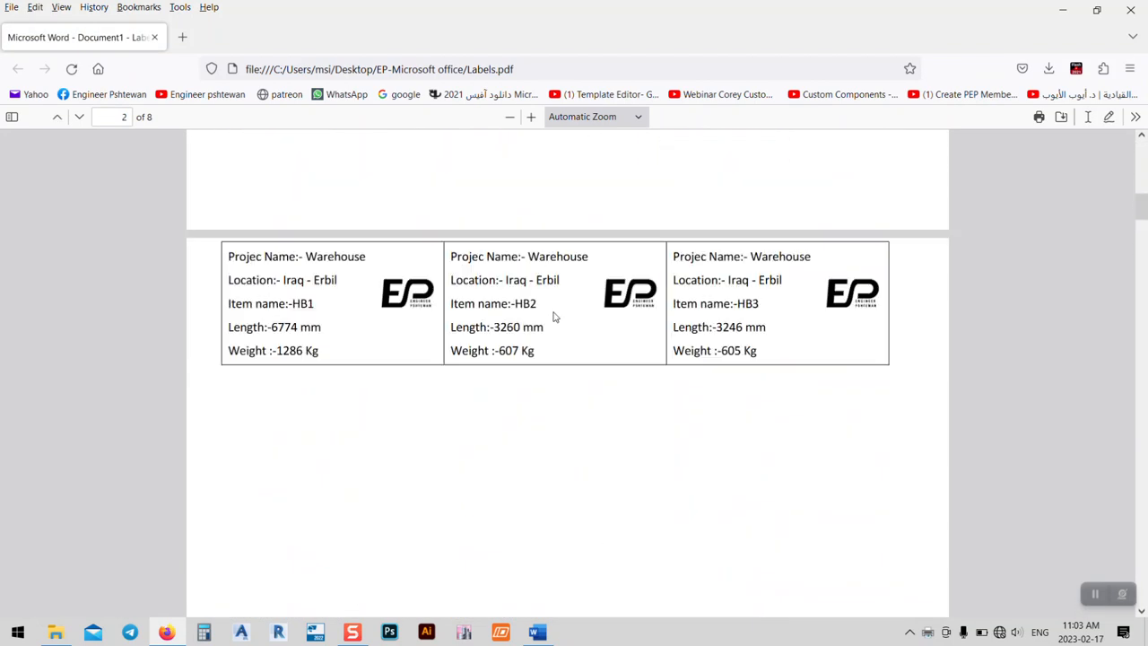
pyautogui.scroll(10, 451, 457)
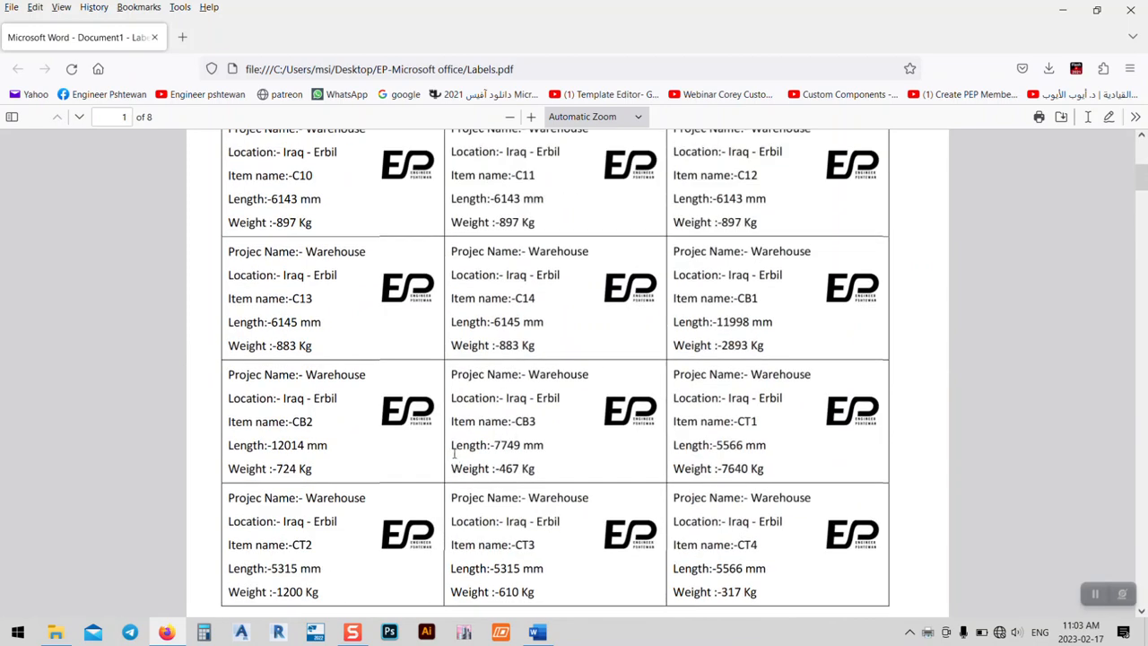
pyautogui.scroll(-4, 484, 224)
pyautogui.scroll(4, 431, 242)
pyautogui.scroll(-3, 306, 305)
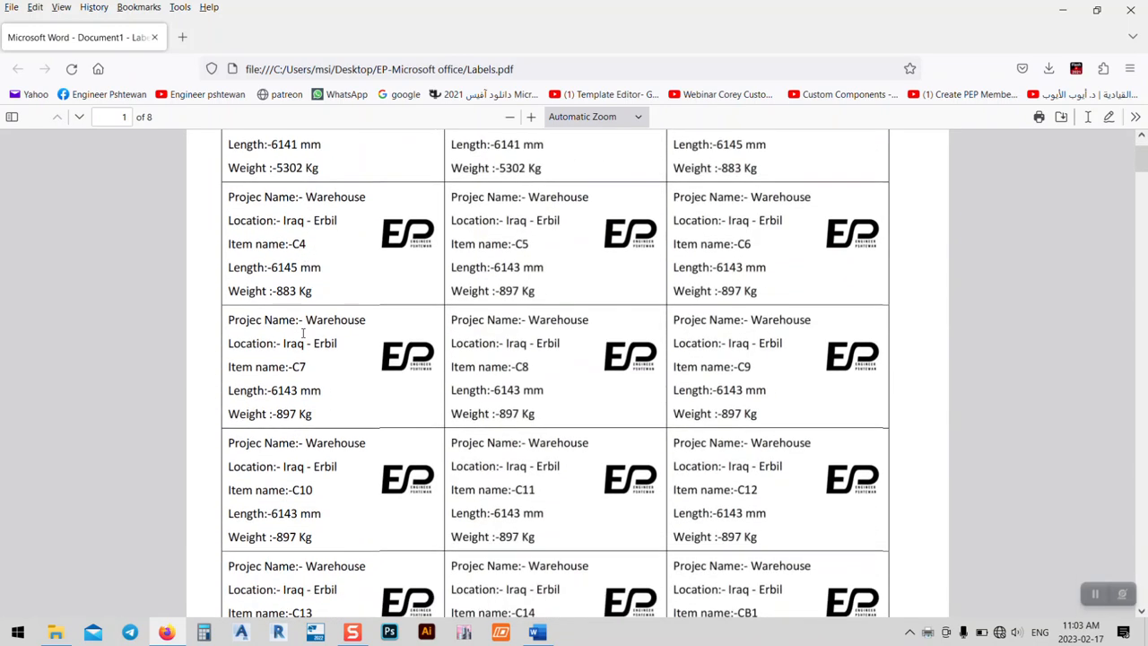
pyautogui.scroll(-8, 296, 433)
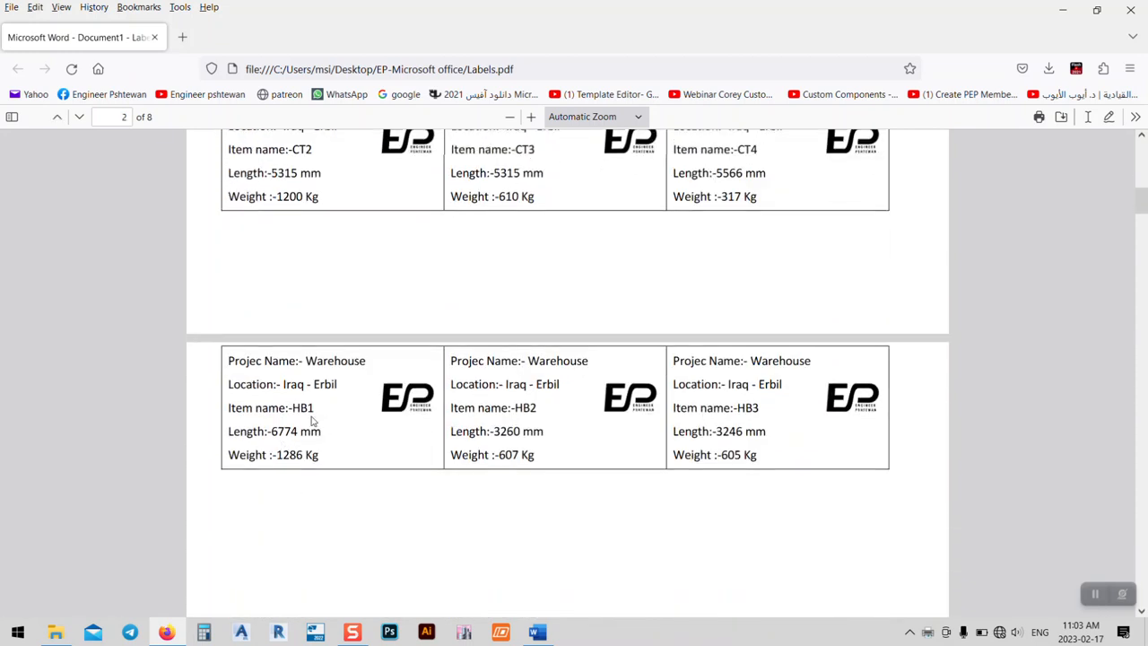
pyautogui.scroll(-3, 641, 408)
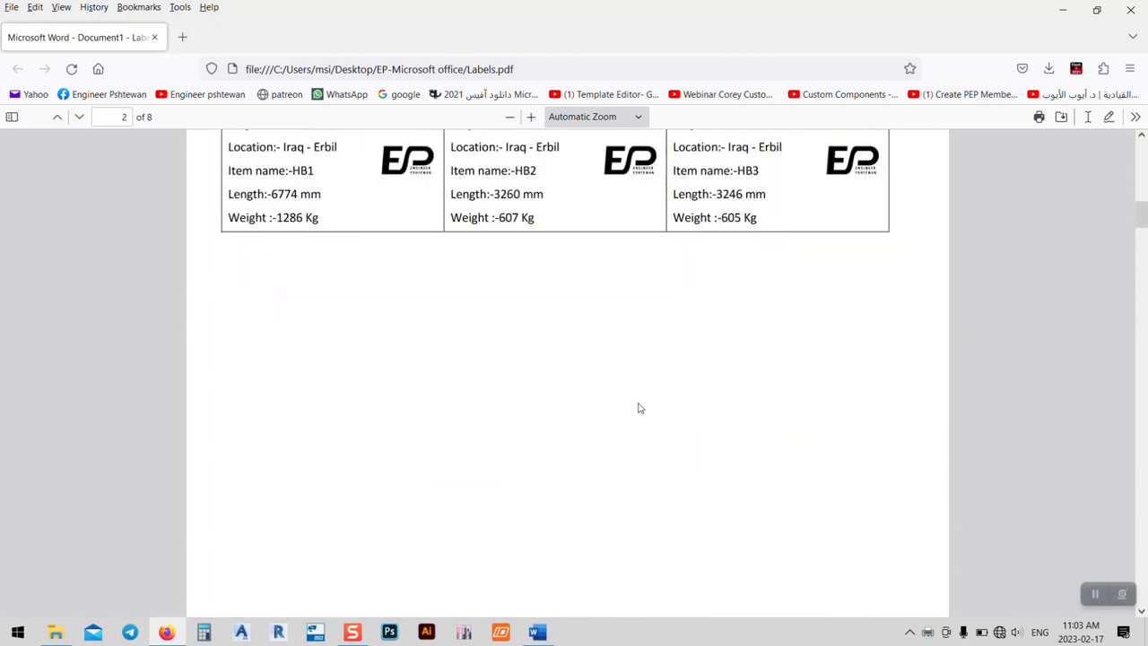
# Step: Return to the Word label document, review the merge fields on its second page, and preview the merge results
pyautogui.click(1063, 10)
pyautogui.click(535, 632)
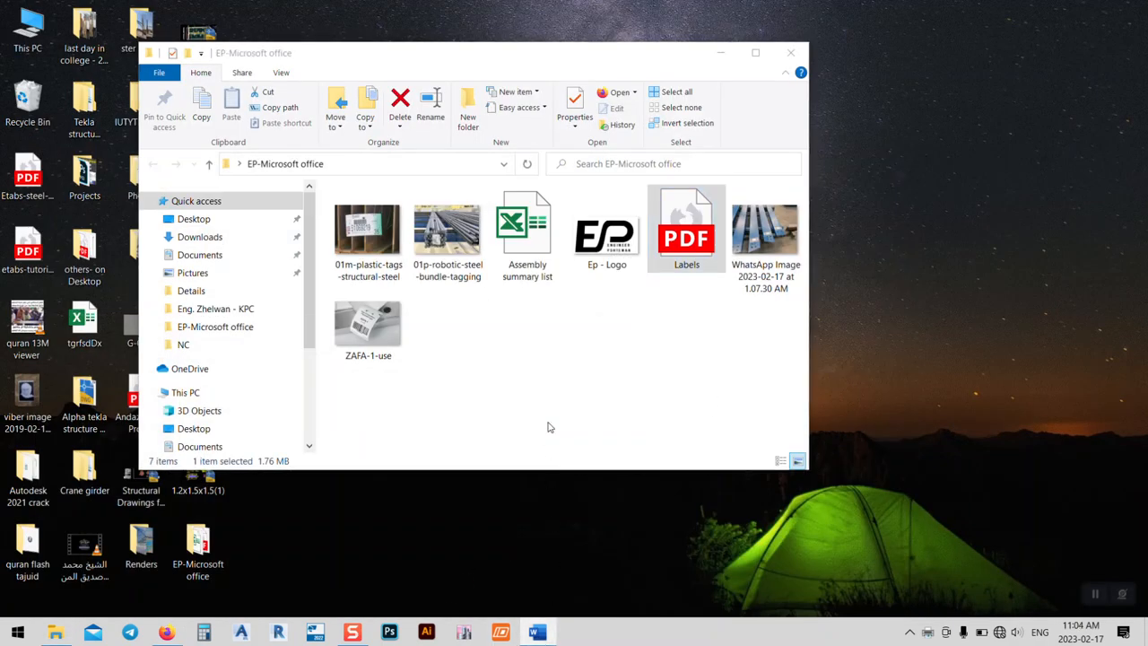
pyautogui.scroll(-5, 544, 381)
pyautogui.scroll(-10, 543, 380)
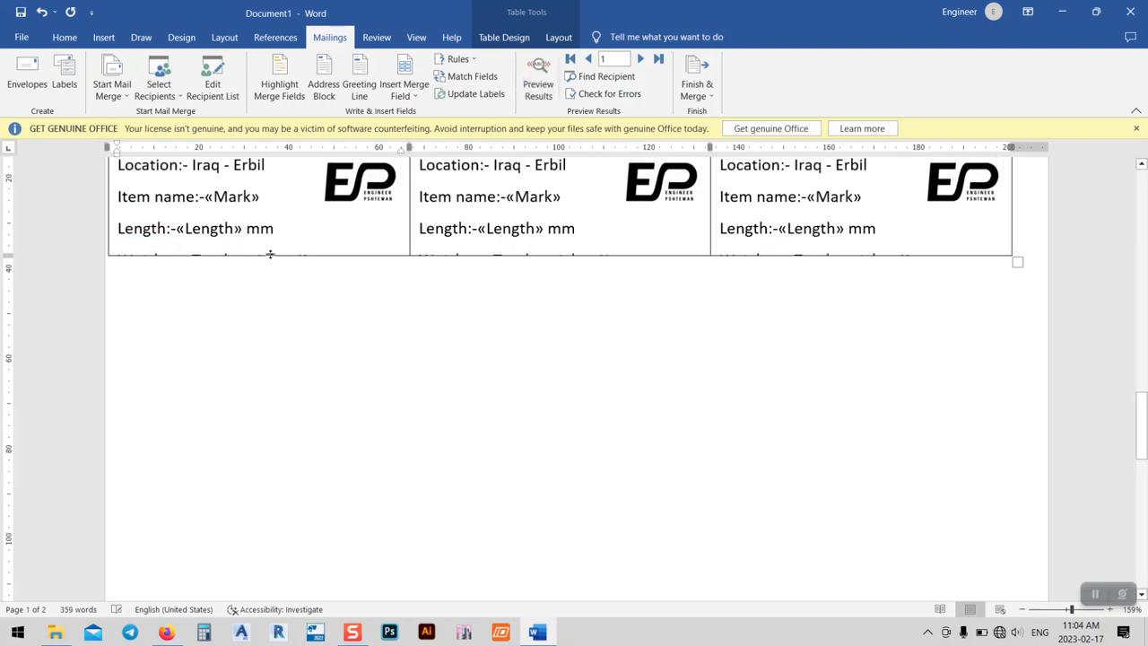
pyautogui.scroll(6, 317, 251)
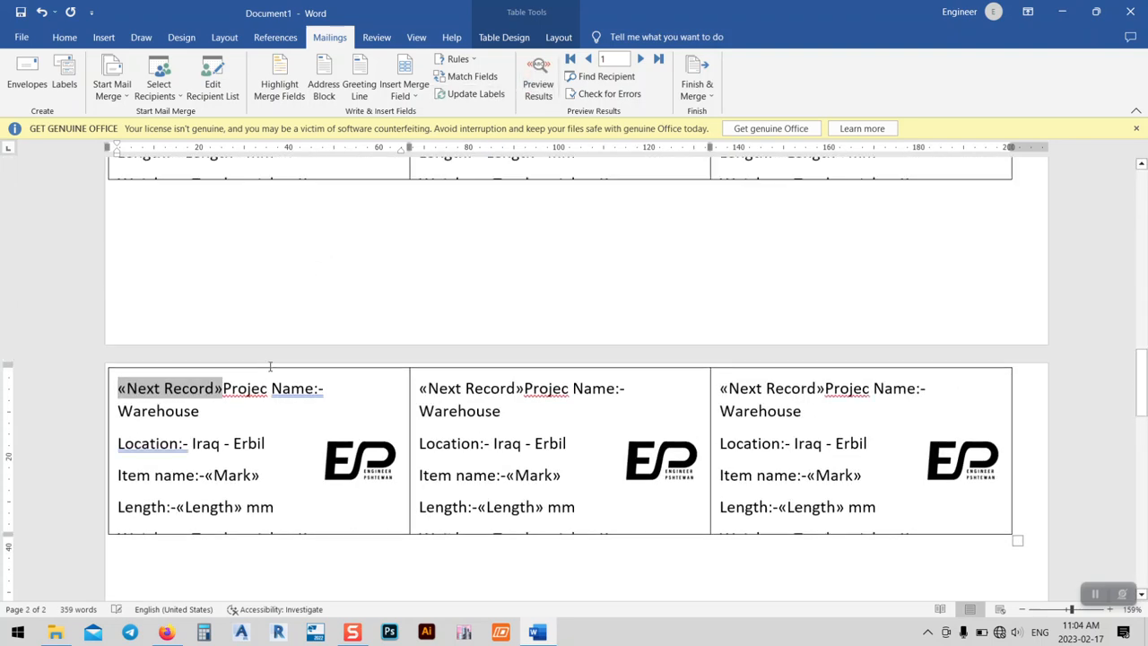
pyautogui.click(539, 84)
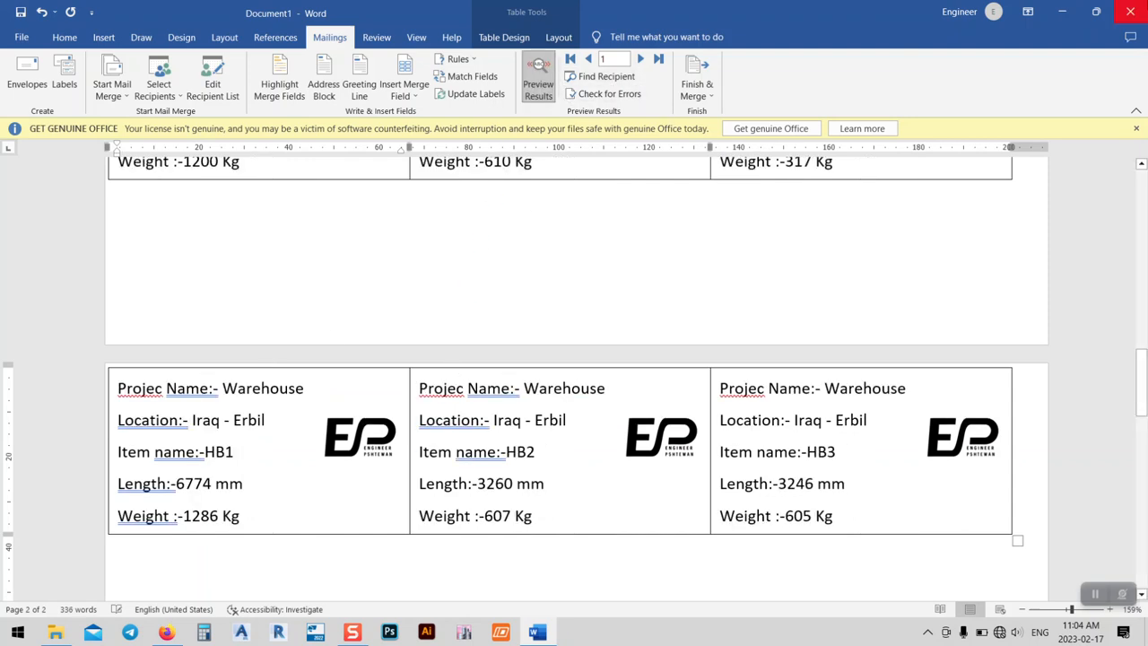